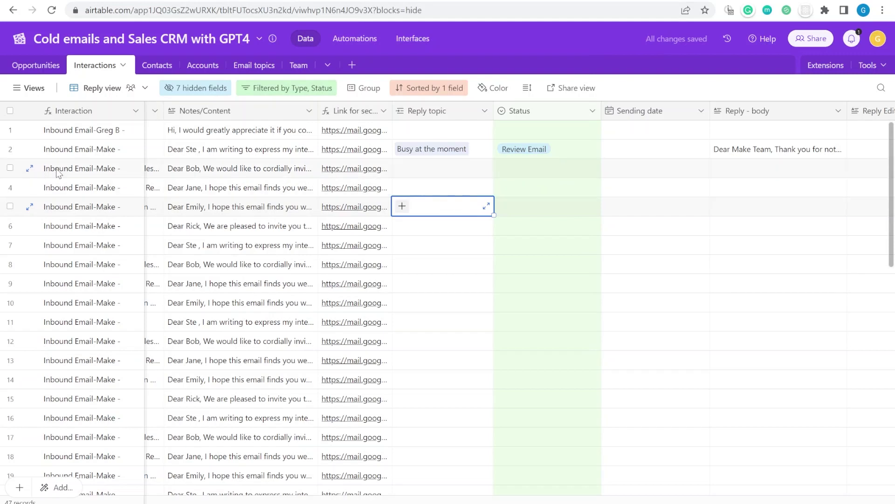
Look through the expanded inbound email records 3 to 5, examining the email text and reply fields, and close the record view
scroll(582, 274, "down", 8)
scroll(582, 274, "down", 5)
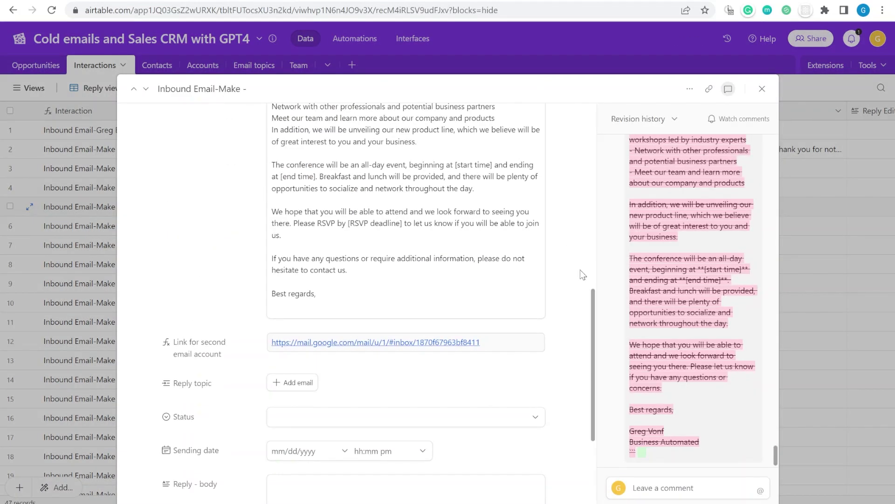
scroll(214, 122, "down", 2)
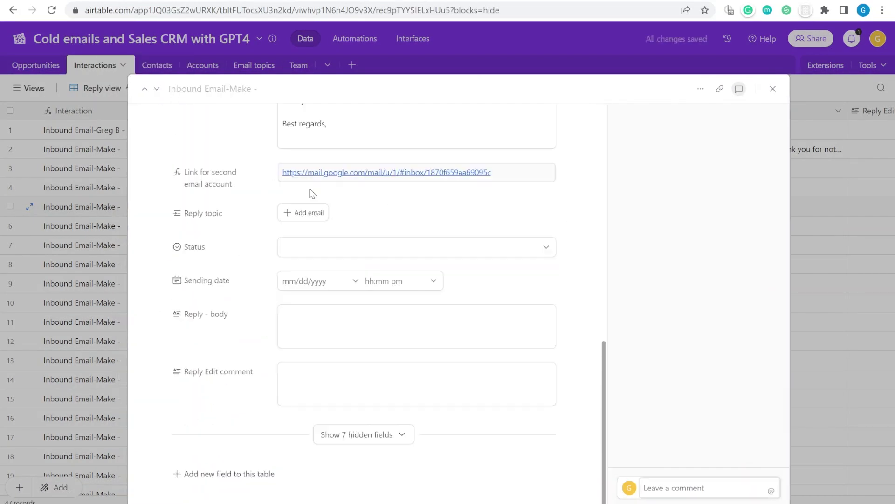
key("j")
scroll(368, 245, "down", 8)
key("j")
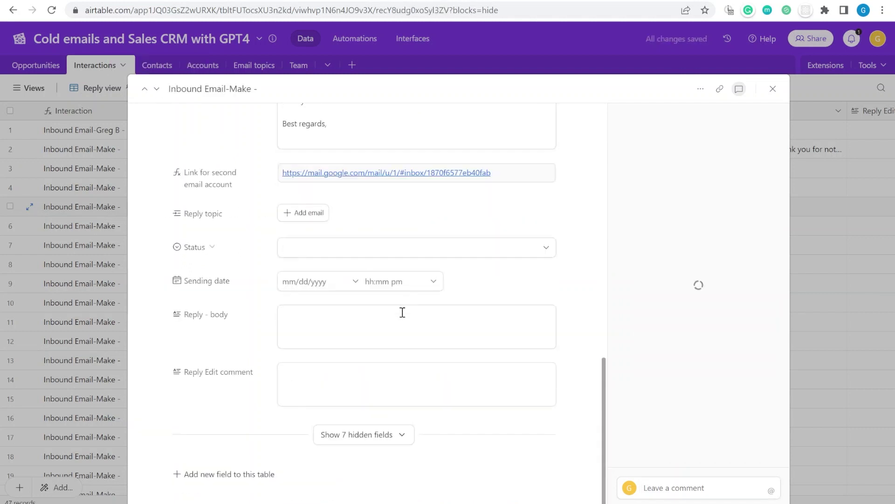
scroll(379, 289, "up", 10)
scroll(380, 289, "down", 3)
left_click(304, 425)
key("Escape")
key("Escape")
Examine the first record's fields in the Reply view, from Type and Date and time across to Reply Edit comment
left_click(546, 168)
left_click(548, 232)
left_click_drag(602, 178, 602, 216)
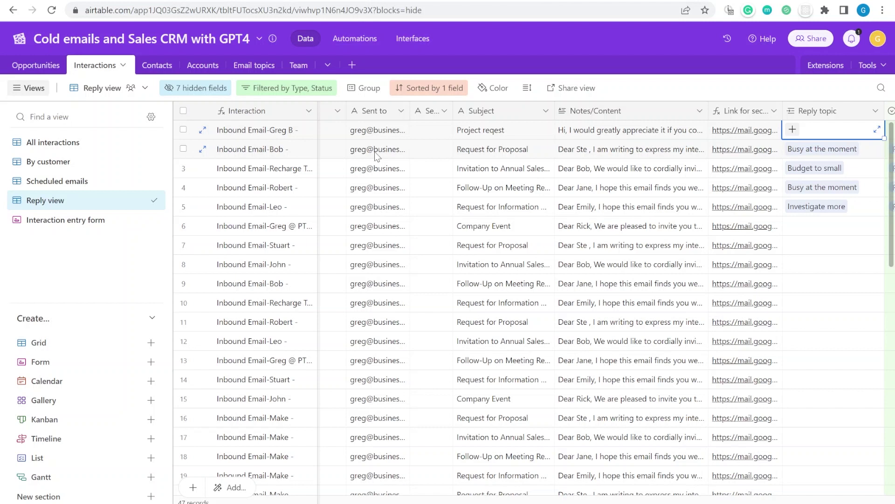
key("Left")
key("Left")
key("Left")
key("Left")
key("Left")
key("Left")
key("Left")
key("Left")
key("Left")
key("Right")
key("Right")
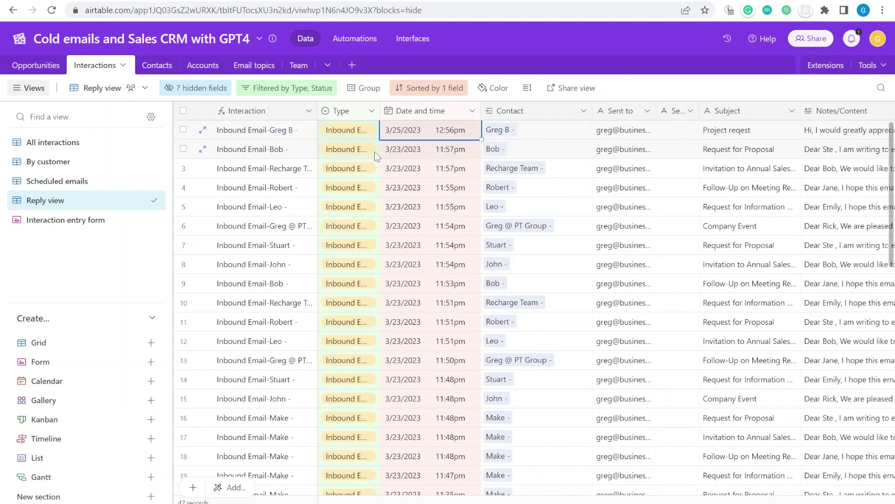
key("Right")
key("Right")
key("Right")
key("Right")
key("Right")
key("Right")
key("Right")
key("Right")
key("Right")
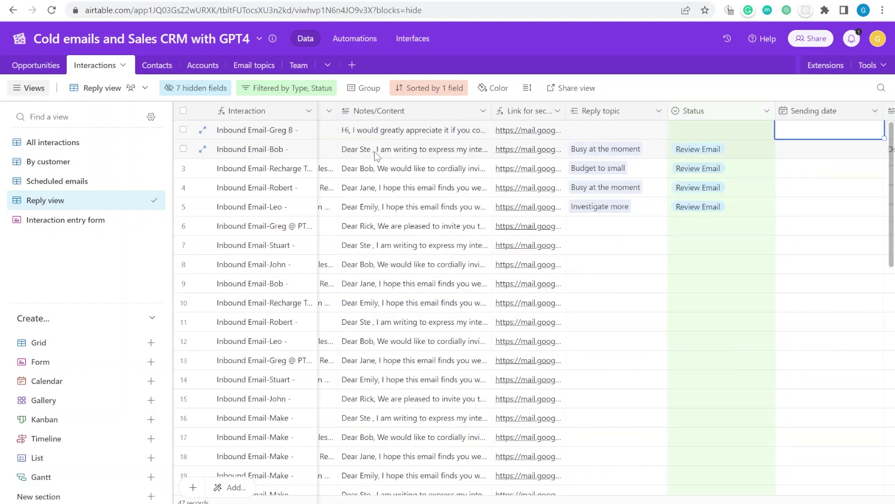
key("Right")
key("Right")
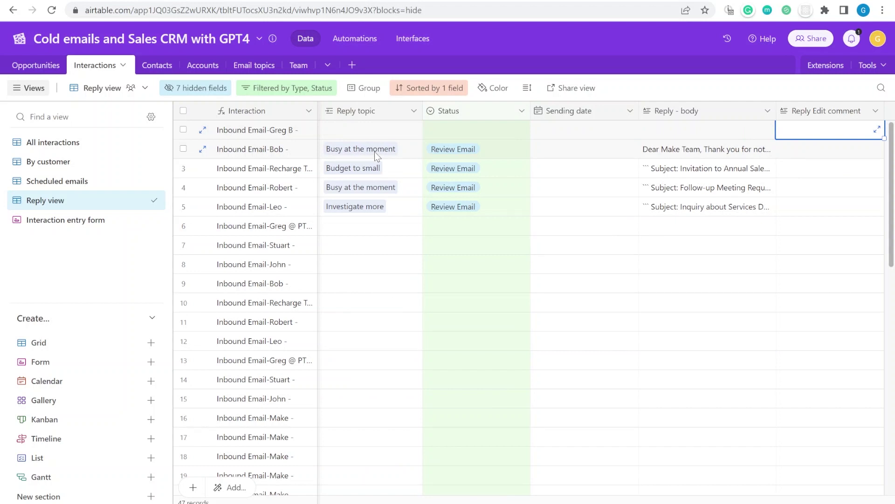
Review the Reply topic, Status and Reply - body values of records 2 to 5 against the unanswered rows below
left_click(411, 167)
key("Right")
key("Right")
key("Right")
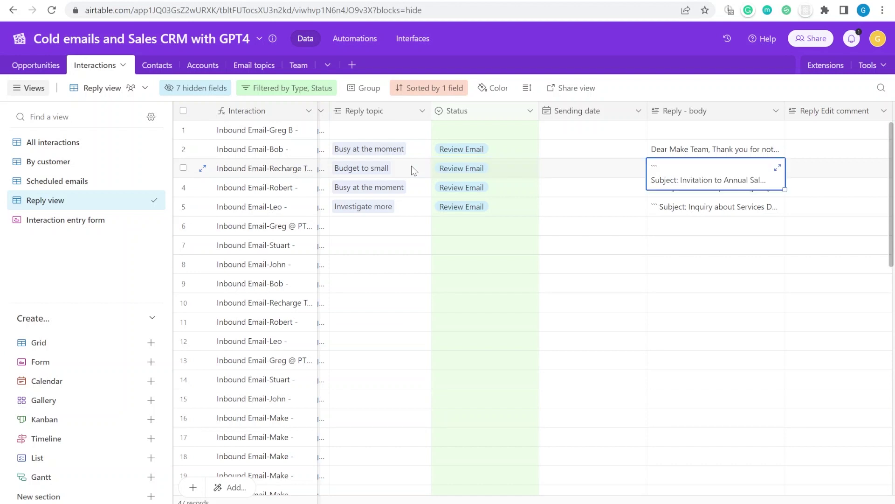
key("Left")
key("Left")
key("Left")
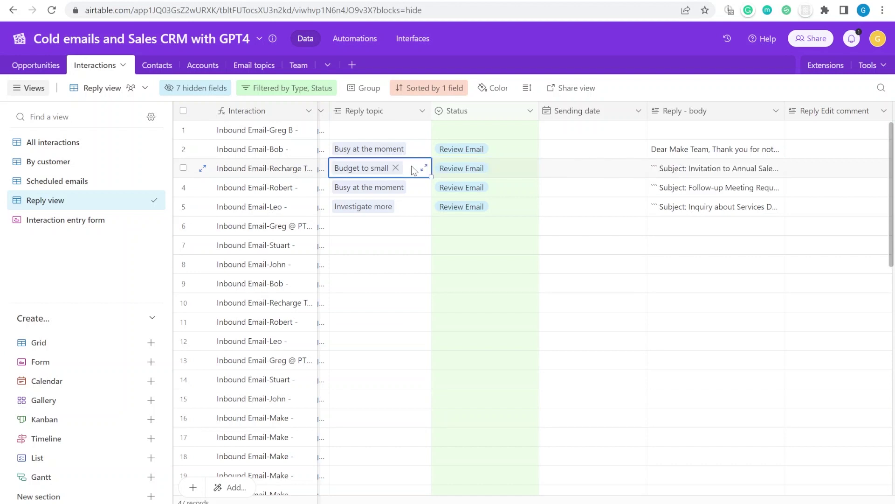
left_click(407, 235)
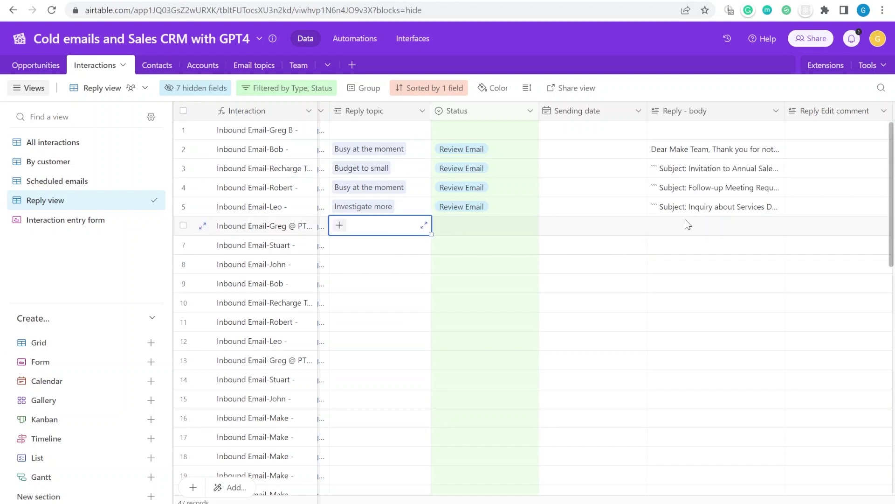
left_click_drag(672, 149, 674, 271)
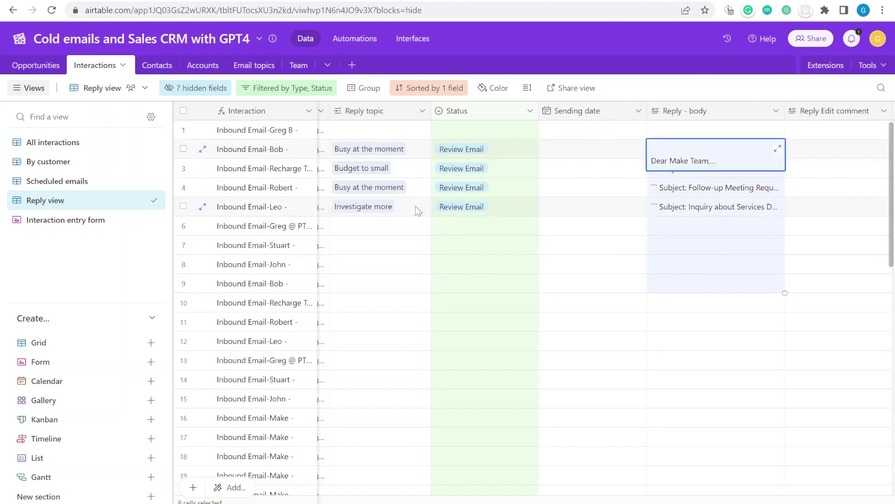
left_click_drag(386, 228, 814, 241)
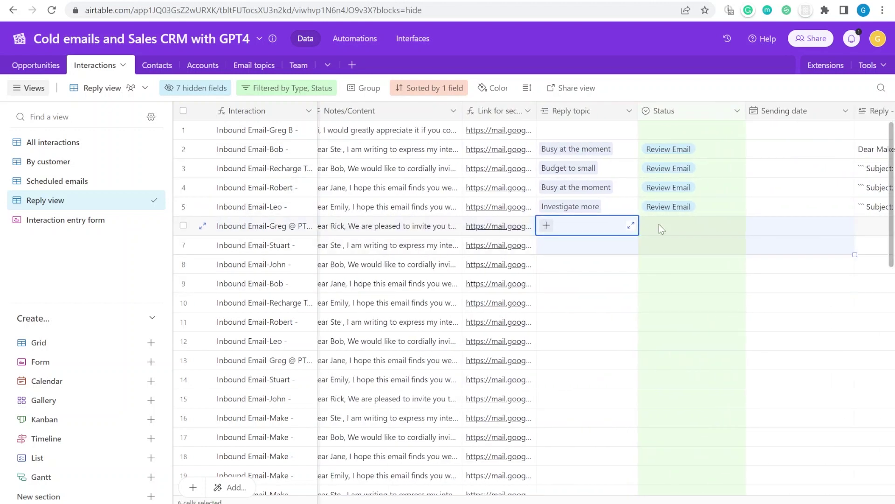
key("Up")
key("Left")
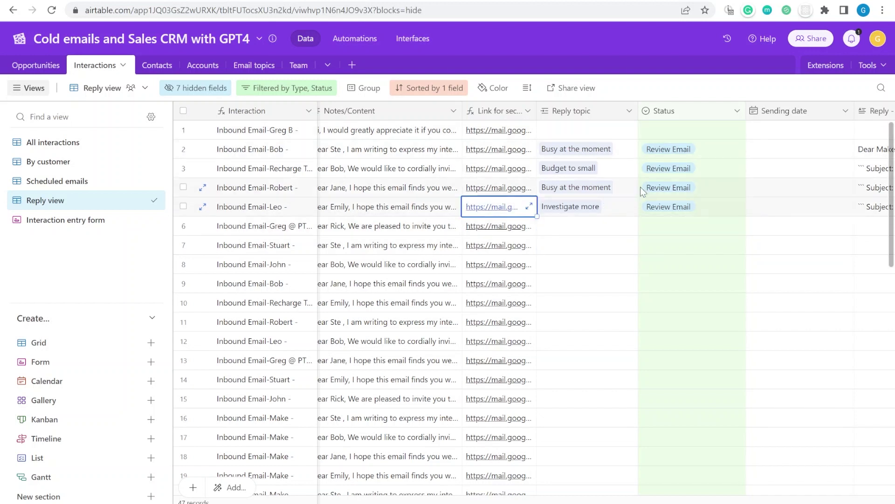
Clear the Reply topic, Status and Reply - body cells of records 2 to 5
left_click_drag(623, 148, 718, 205)
key("Delete")
key("Escape")
Open the full Notes/Content text of record 2 and close it again
key("Left")
key("Left")
left_click(444, 149)
scroll(457, 149, "left", 3)
left_click(471, 154)
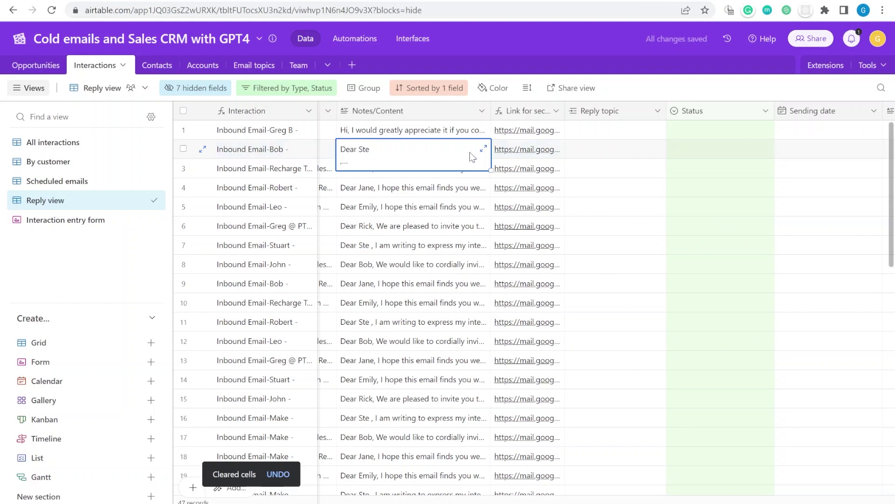
left_click(484, 149)
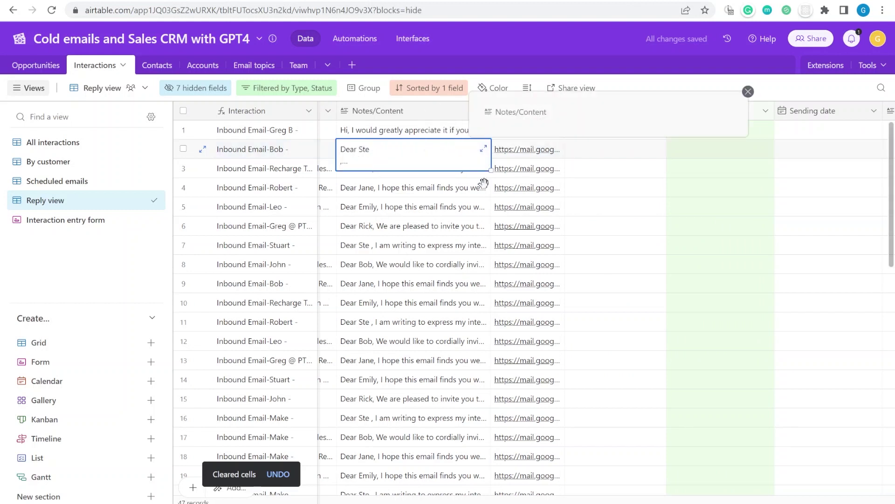
left_click(432, 189)
Link the reply topic "Budget to small" to record 4 in the table
left_click(620, 186)
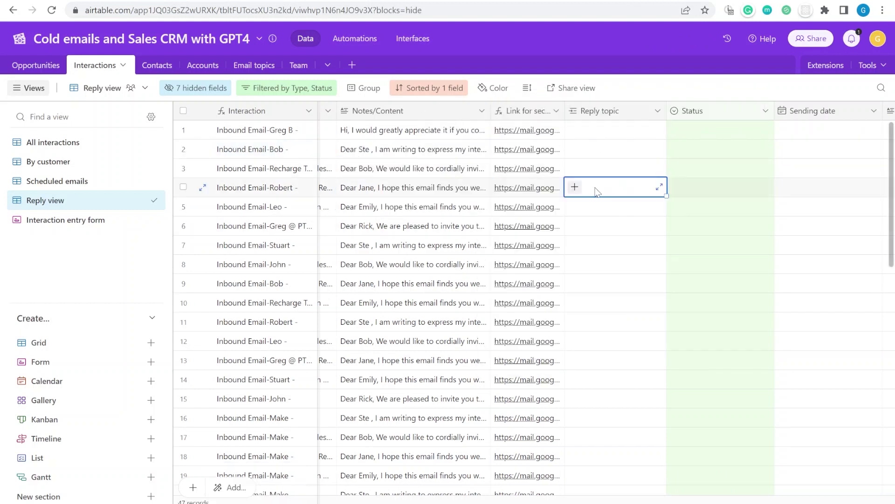
left_click(577, 186)
left_click(512, 106)
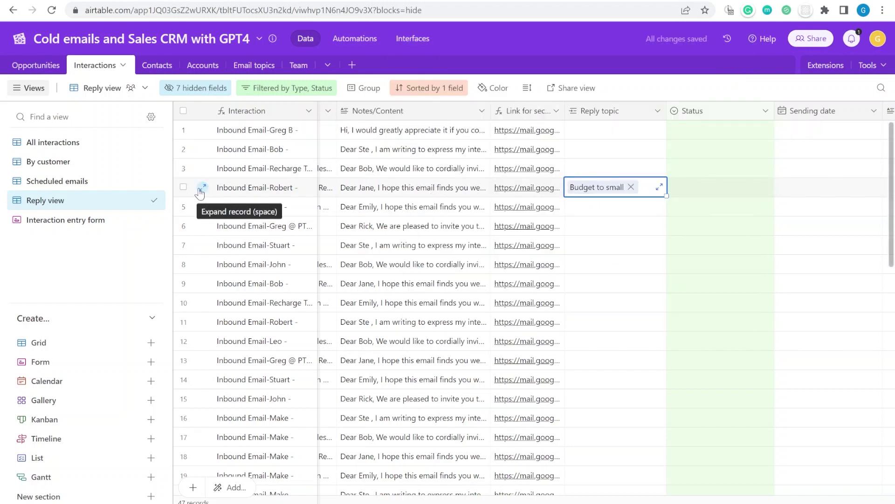
Expand record 4 and read through its contact, subject, Notes/Content, reply topic and empty reply fields
left_click(201, 188)
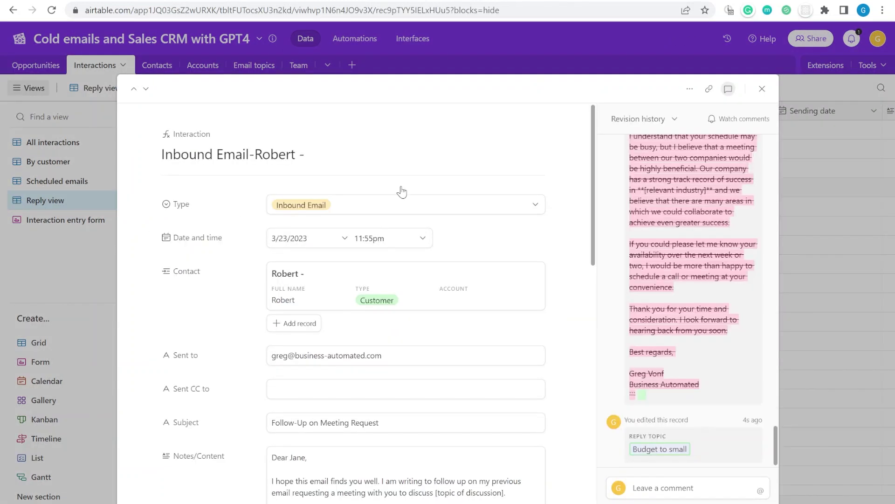
scroll(574, 196, "down", 2)
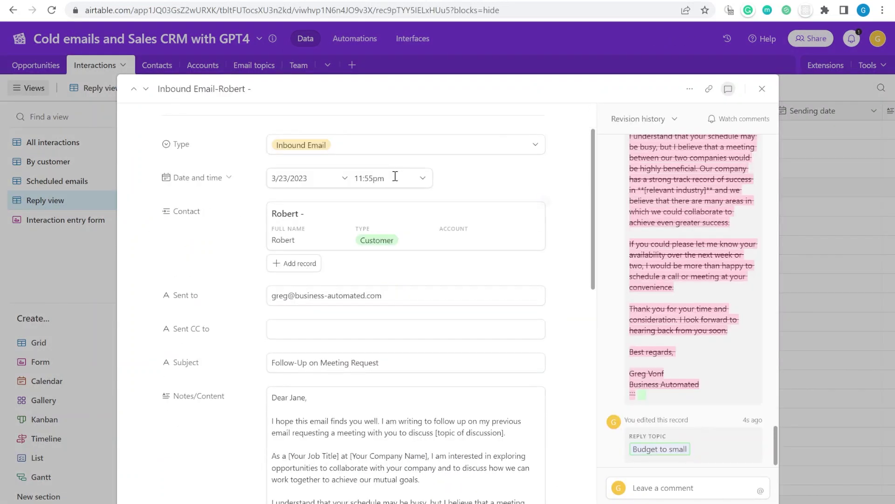
scroll(282, 292, "down", 4)
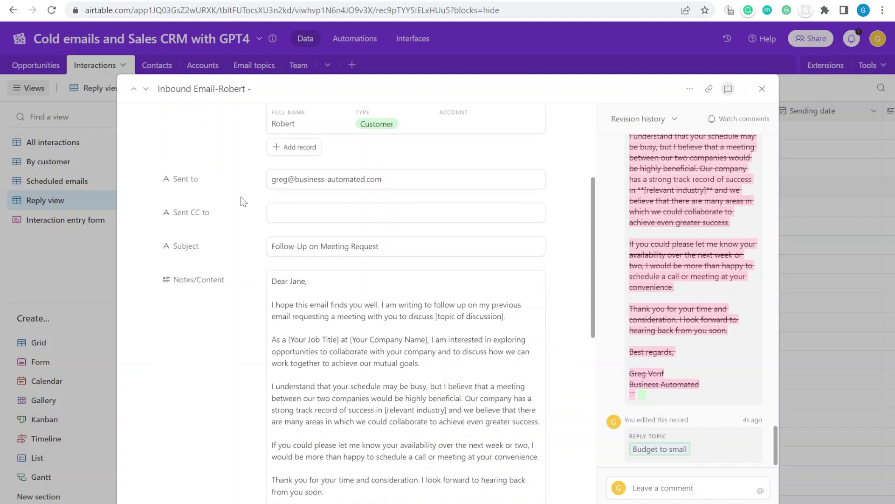
scroll(261, 271, "up", 4)
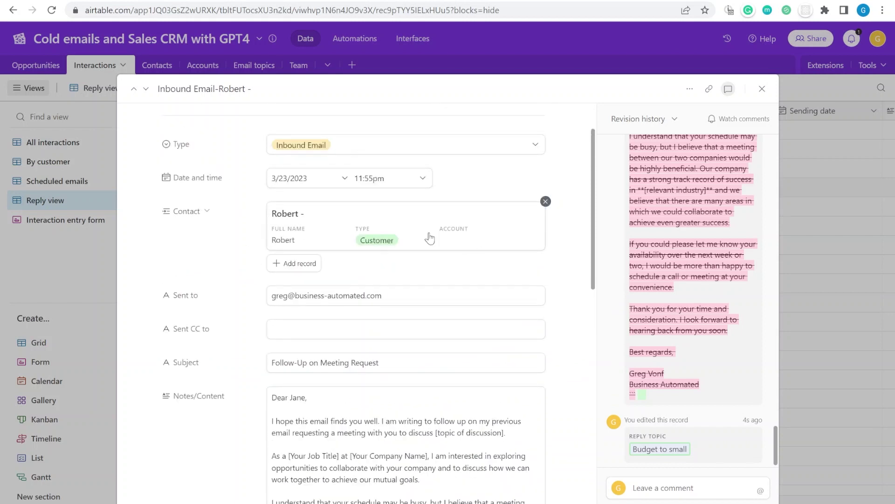
scroll(430, 238, "down", 5)
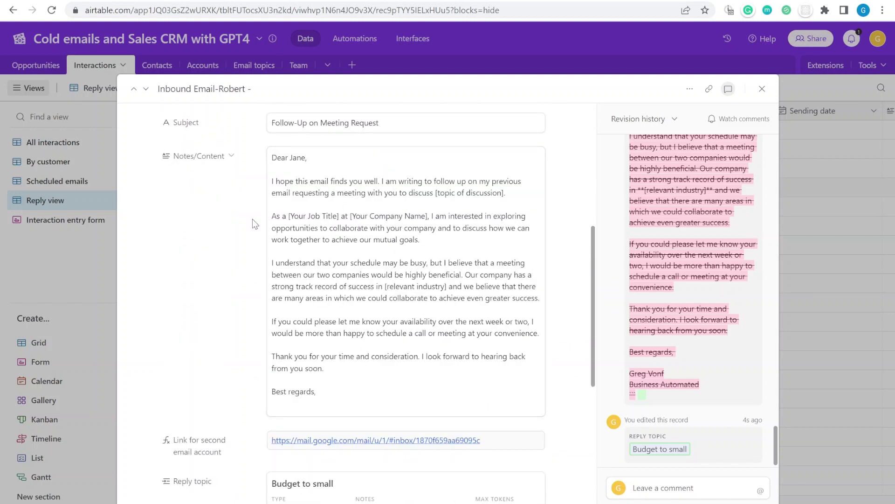
scroll(262, 159, "down", 2)
scroll(317, 149, "up", 2)
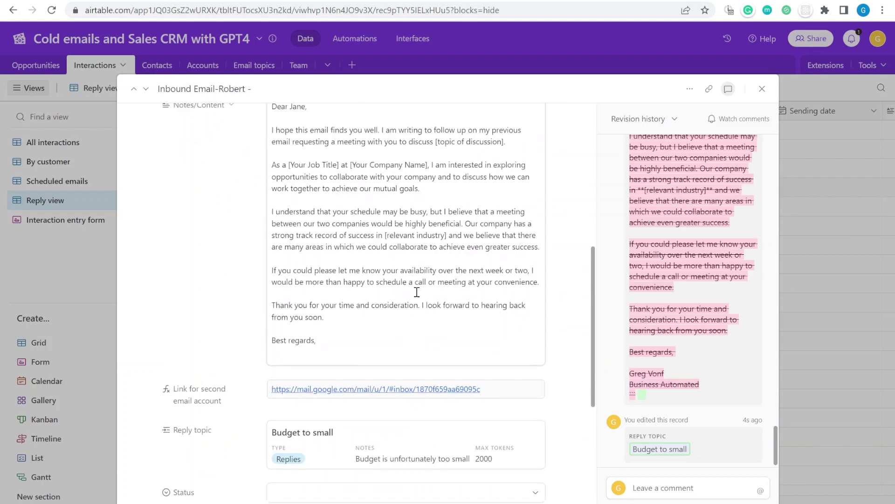
left_click_drag(302, 153, 263, 158)
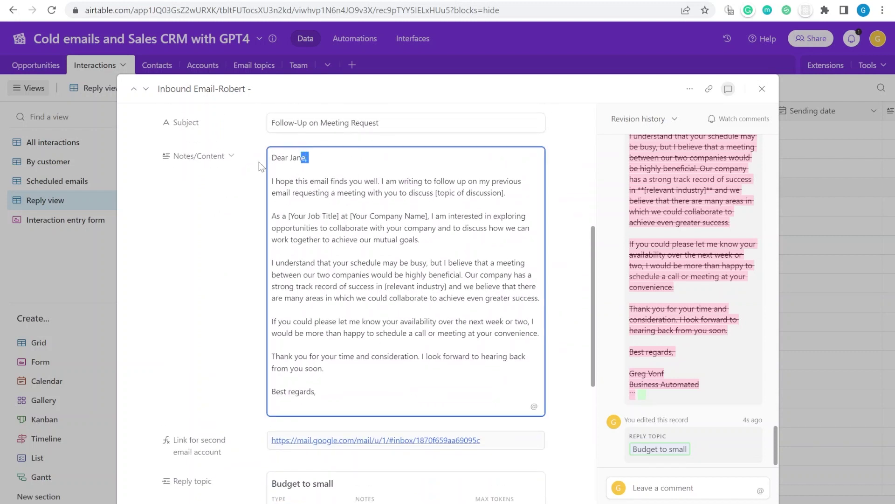
scroll(410, 241, "up", 4)
scroll(410, 241, "down", 4)
left_click(332, 250)
scroll(354, 196, "down", 1)
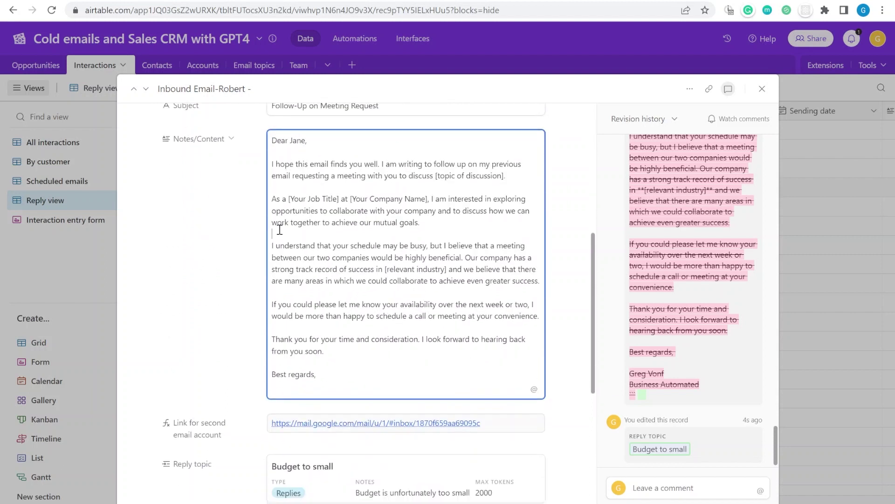
scroll(343, 196, "down", 2)
scroll(356, 239, "down", 1)
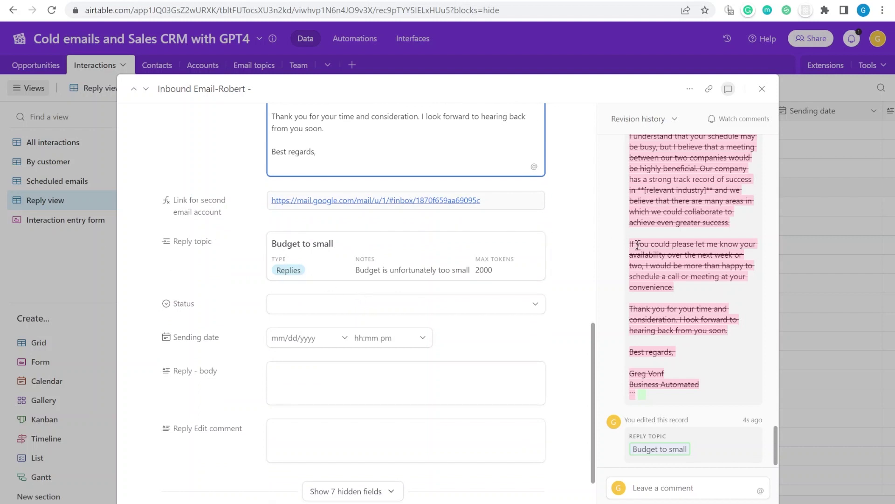
Remove the linked reply topic from the expanded record 4 and link "Budget to small" again
left_click(547, 237)
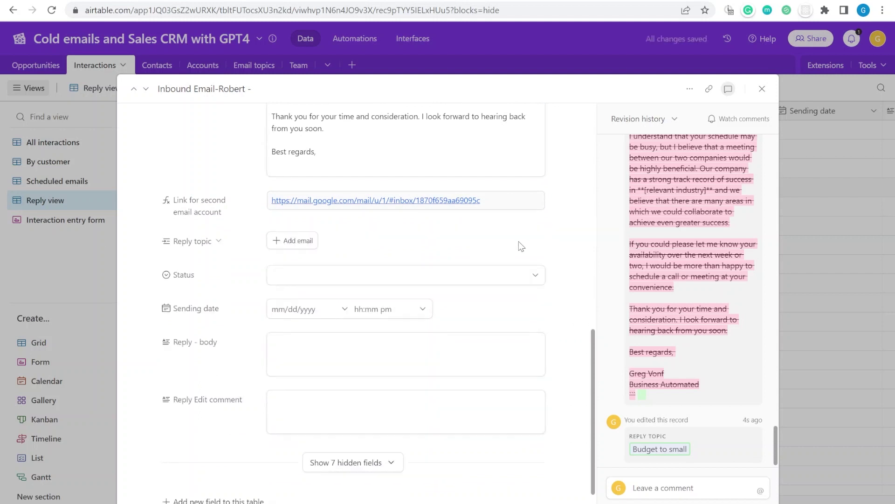
scroll(471, 267, "up", 3)
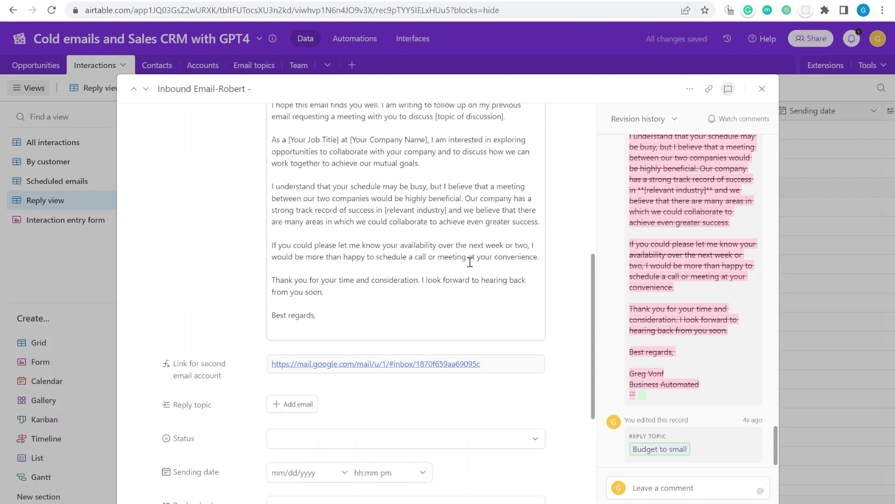
left_click(296, 368)
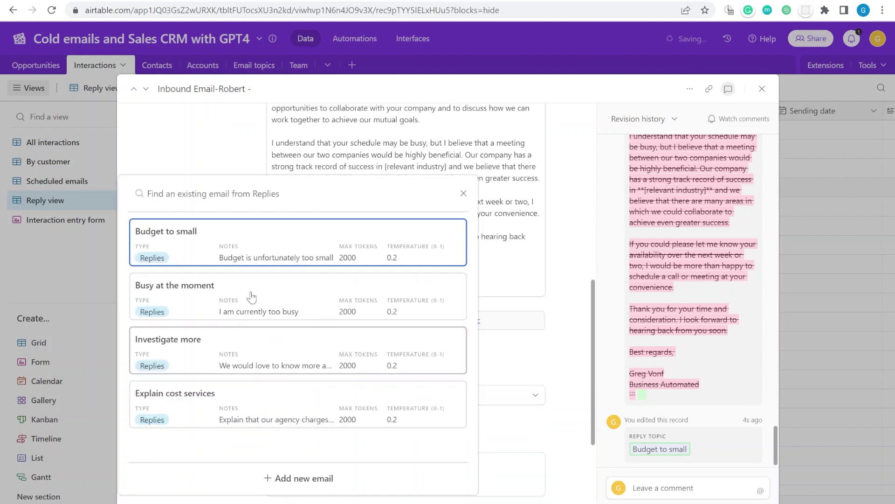
left_click(299, 243)
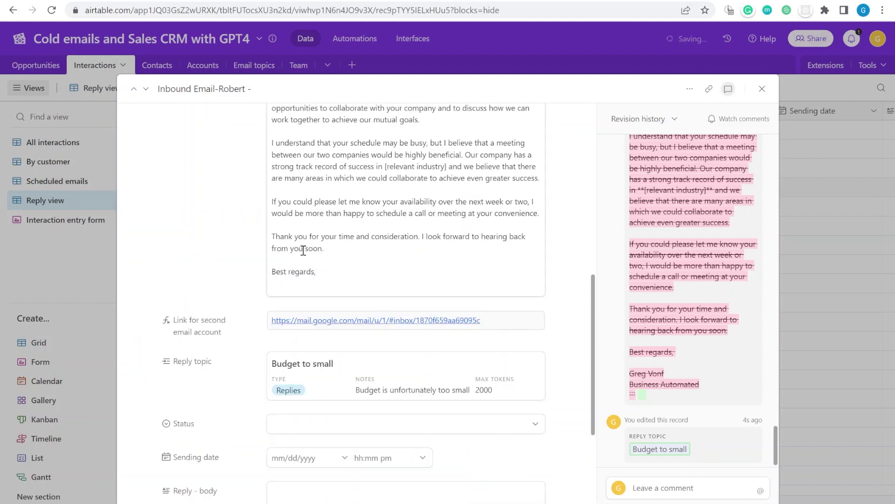
Open record 5, the request for information on services, and set its Reply topic to "Investigate more"
left_click(146, 95)
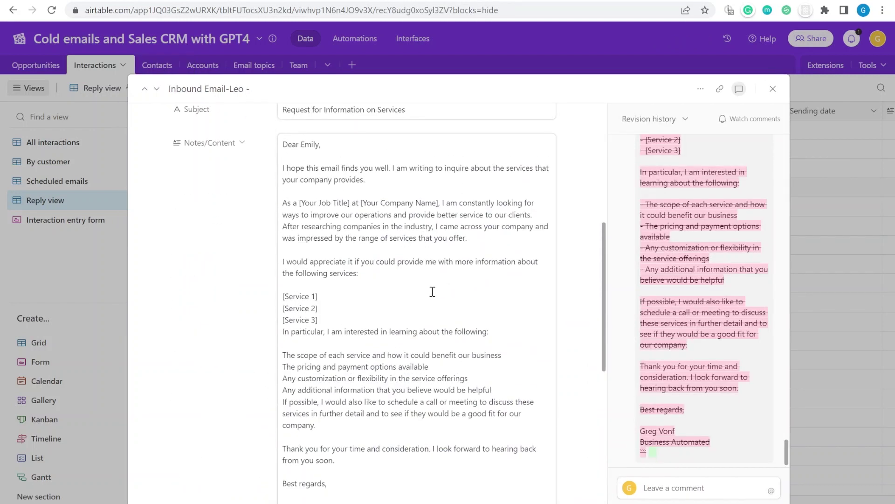
scroll(444, 164, "down", 4)
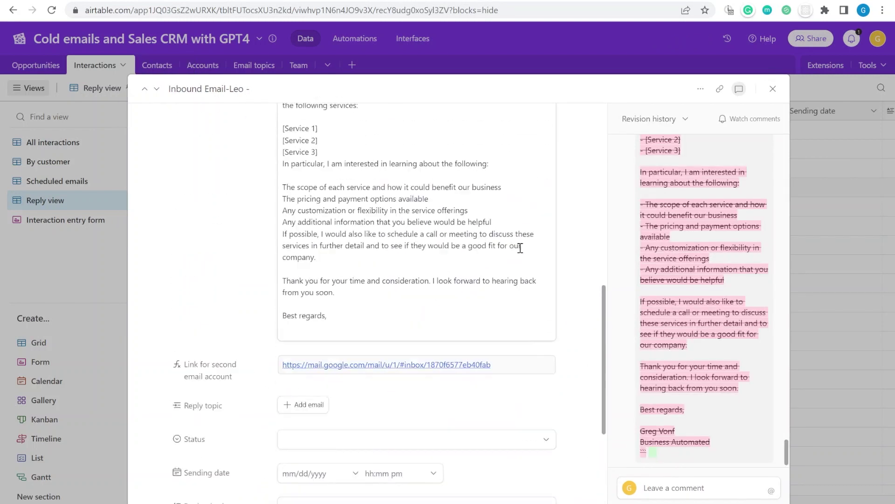
left_click(294, 392)
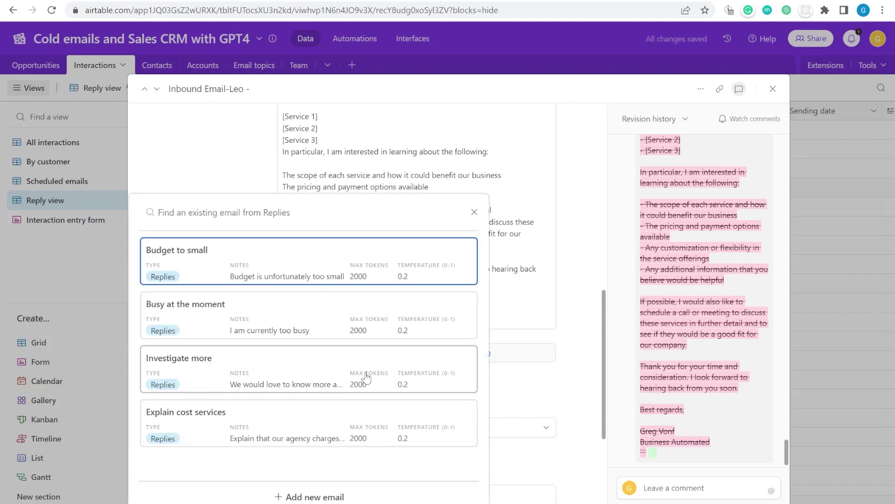
left_click(331, 378)
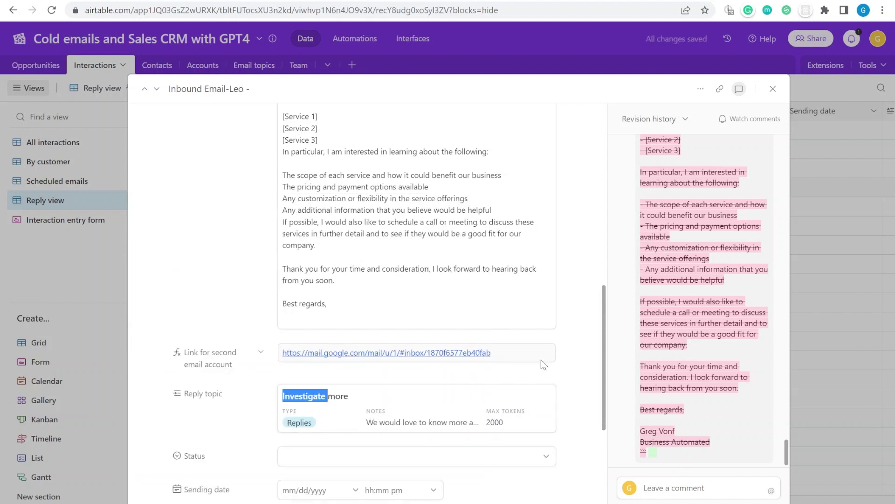
Open record 6, the company event invitation, set its Reply topic to "Budget to small", and return to the table
left_click(157, 88)
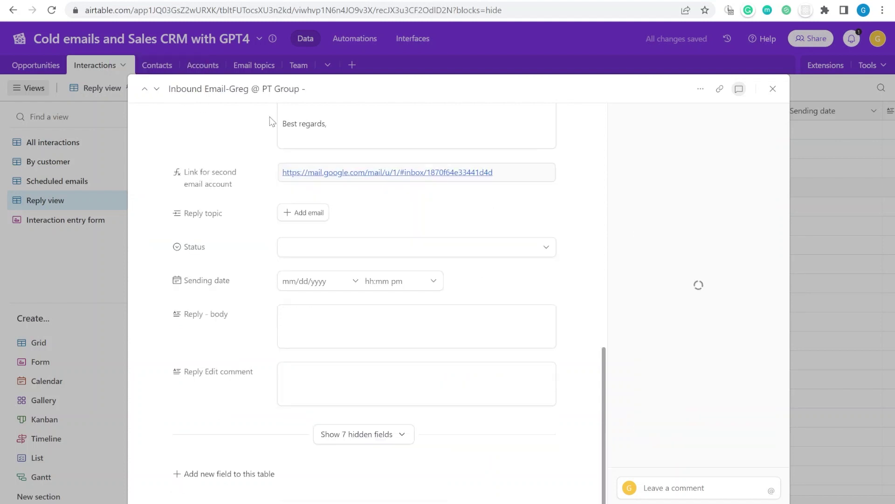
scroll(367, 252, "up", 8)
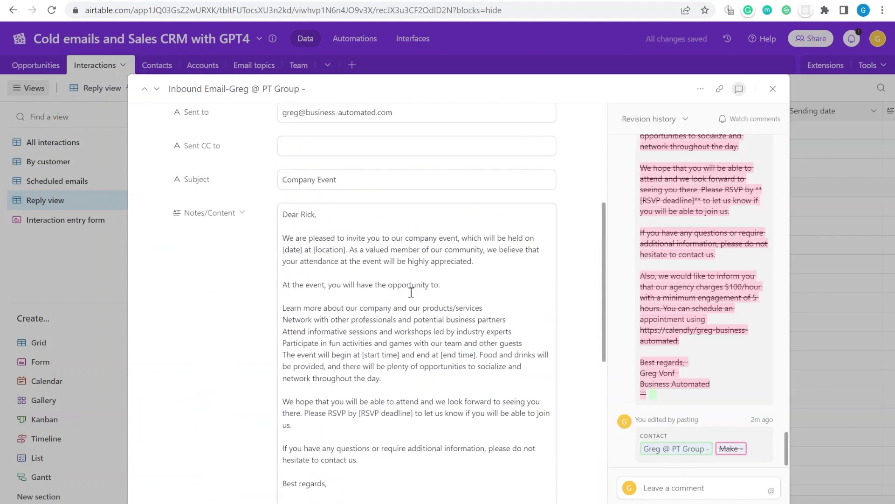
scroll(412, 293, "down", 4)
left_click(308, 391)
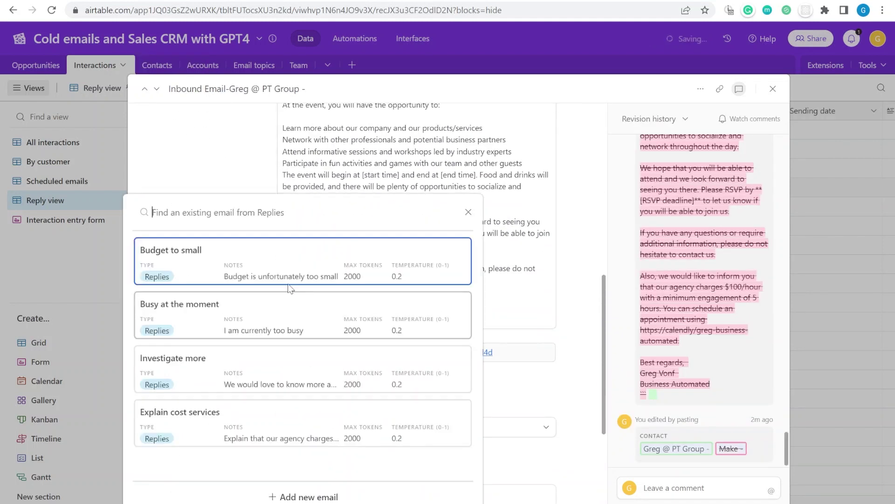
left_click(299, 276)
left_click(156, 88)
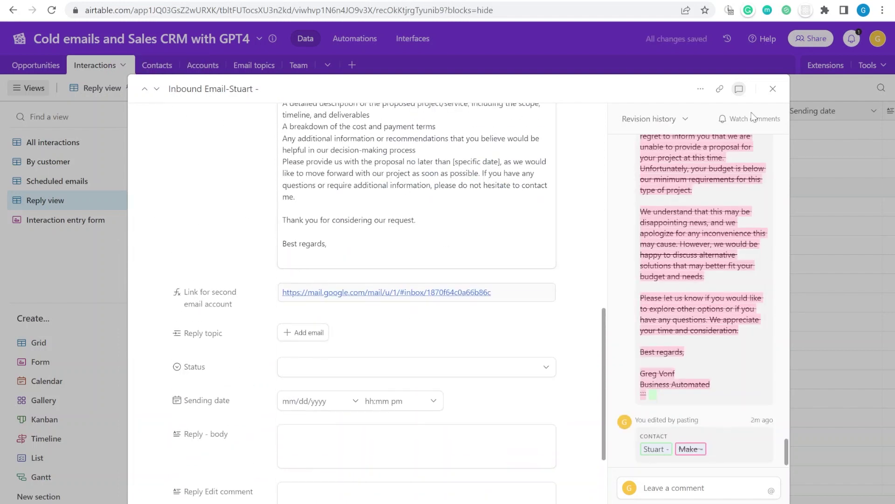
left_click(773, 88)
Set the row height to Extra Tall and widen the Notes/Content column to read more of each email
left_click(469, 187)
left_click_drag(421, 221, 420, 246)
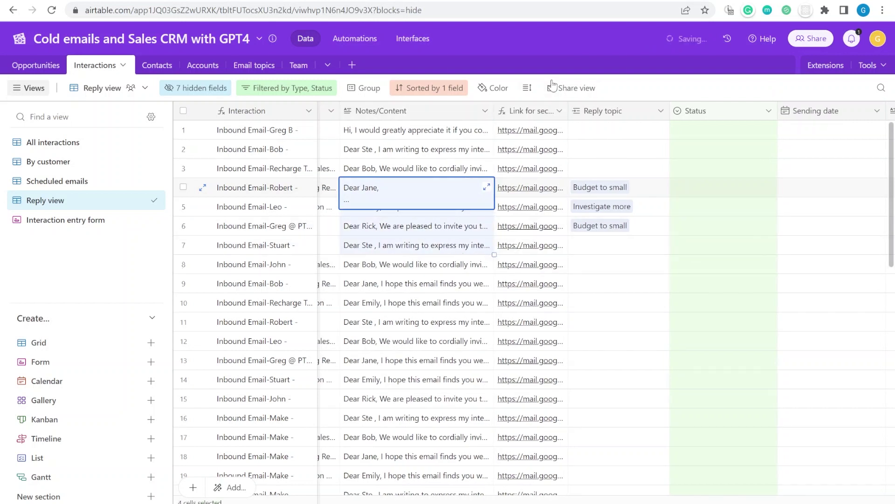
left_click(527, 87)
left_click(552, 184)
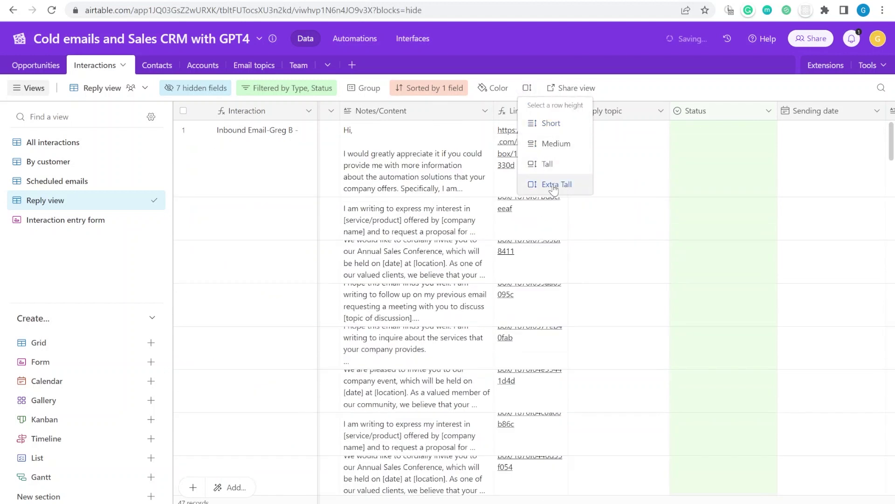
scroll(414, 233, "down", 4)
left_click(414, 233)
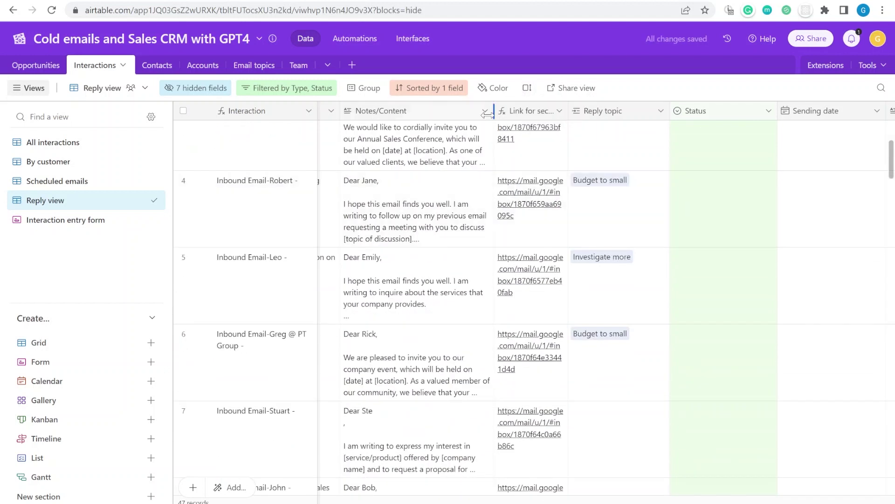
left_click_drag(494, 111, 600, 110)
scroll(600, 321, "up", 5)
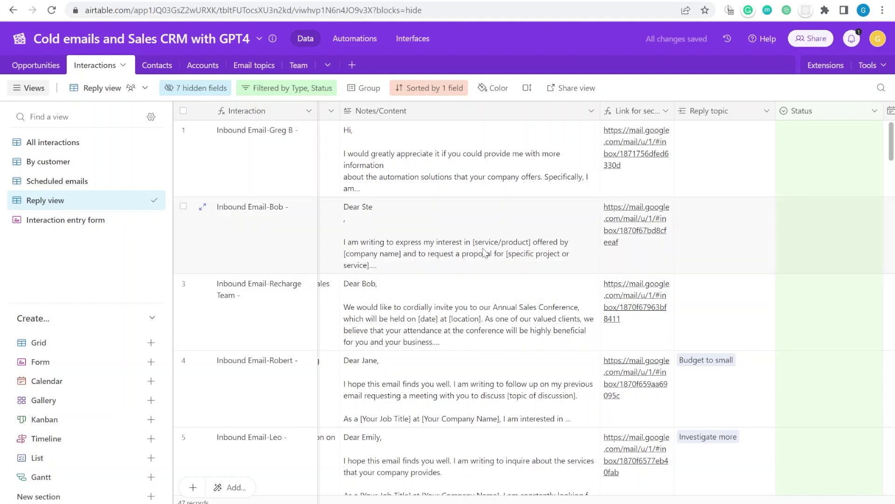
Copy the reply topic "Budget to small" from record 6 into the Reply topic of records 7, 8 and 9
scroll(560, 276, "down", 3)
left_click(701, 373)
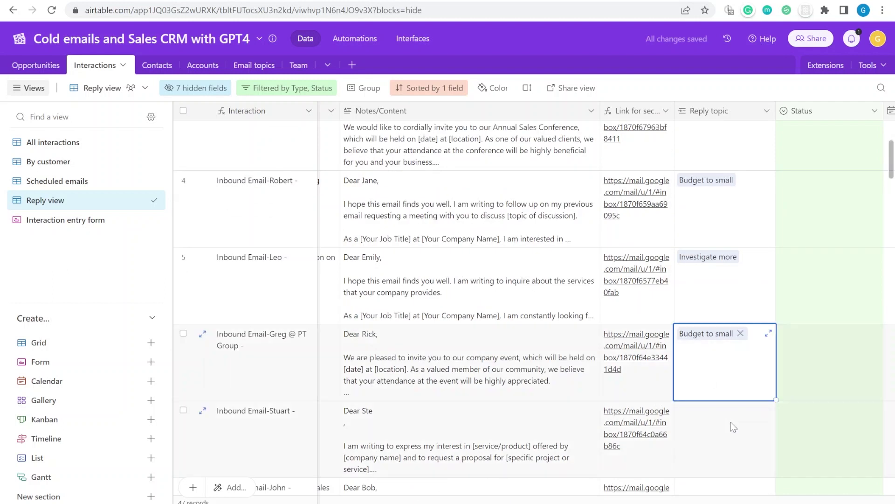
scroll(731, 422, "down", 2)
left_click(715, 331)
left_click(718, 288)
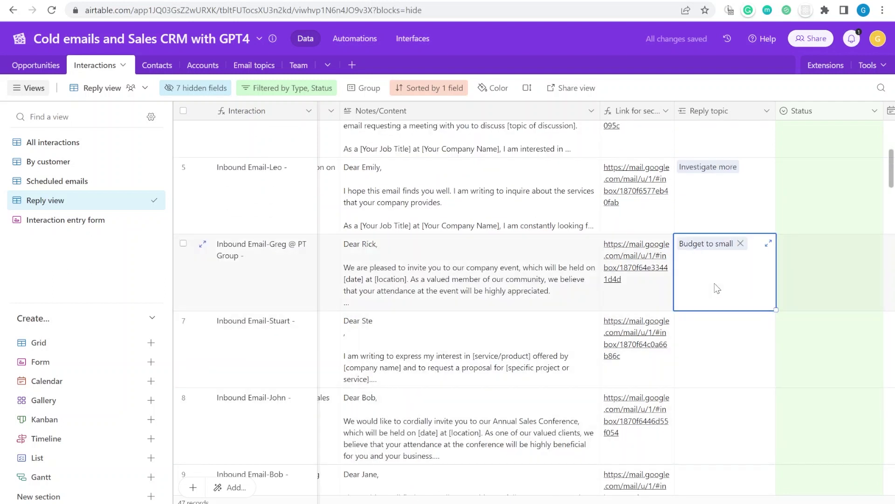
key("ctrl+c")
key("Down")
key("ctrl+v")
key("Down")
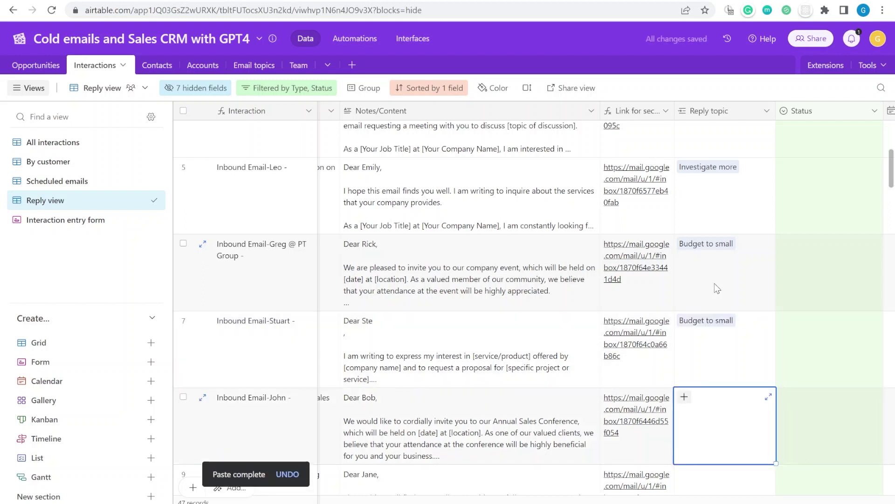
key("ctrl+v")
key("Down")
key("ctrl+v")
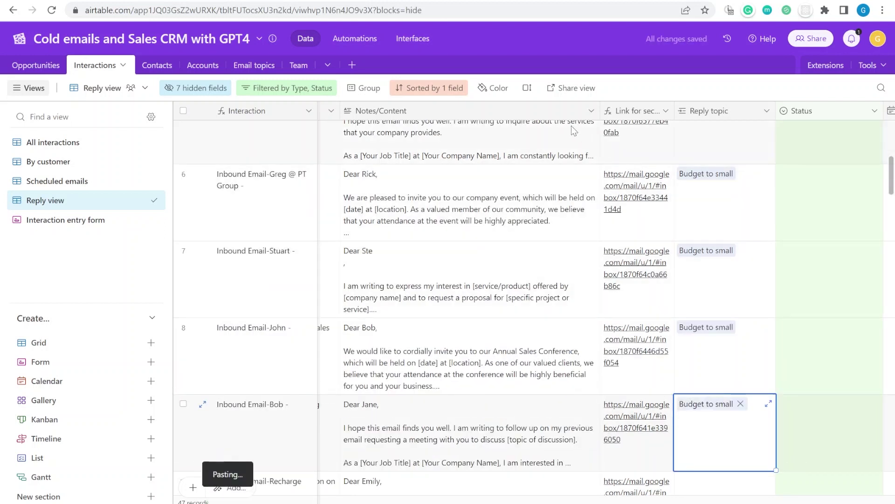
Narrow the Notes/Content column and set the row height to Short
left_click_drag(595, 114, 557, 114)
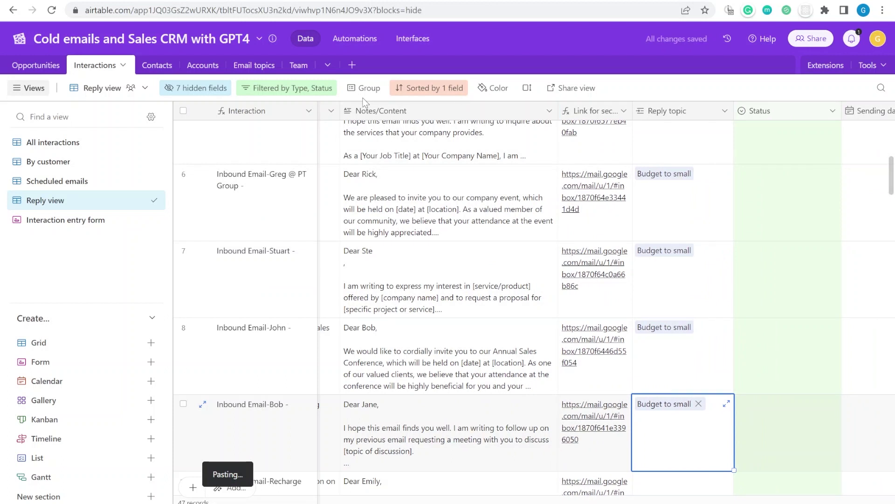
left_click(527, 87)
left_click(541, 123)
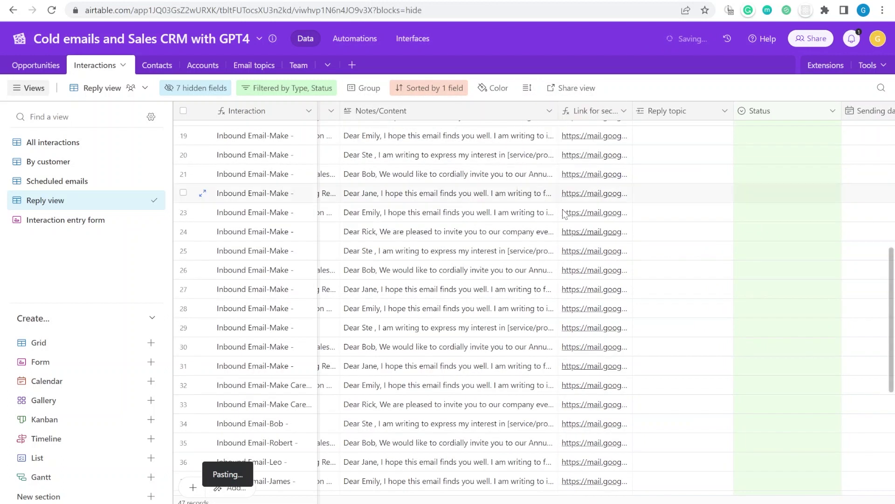
Examine the reply topics in the Email topics table: their Notes, the options of the Type field and the Replies view's filter condition
left_click(463, 198)
key("Right")
key("Right")
key("Right")
key("Right")
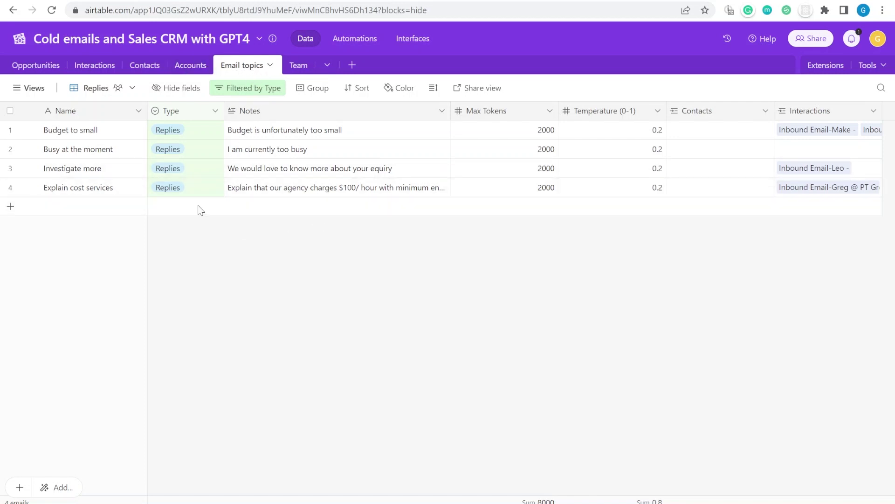
left_click(342, 136)
left_click(349, 191, "shift")
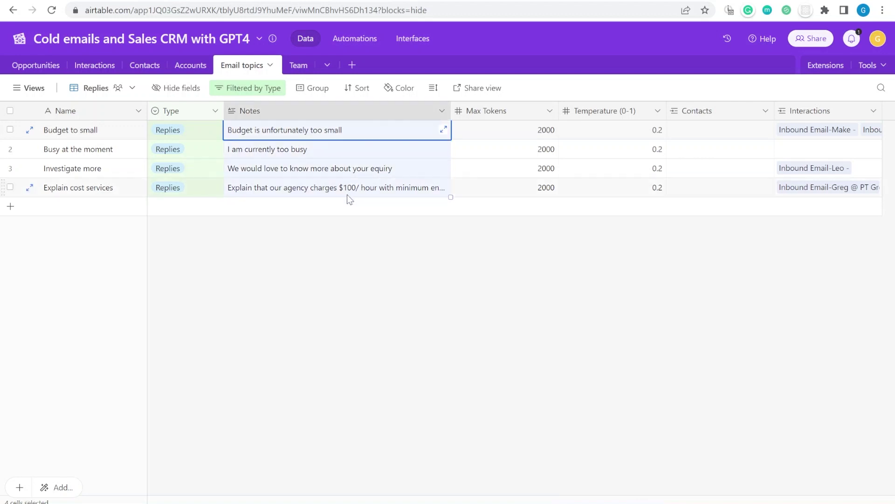
double_click(191, 112)
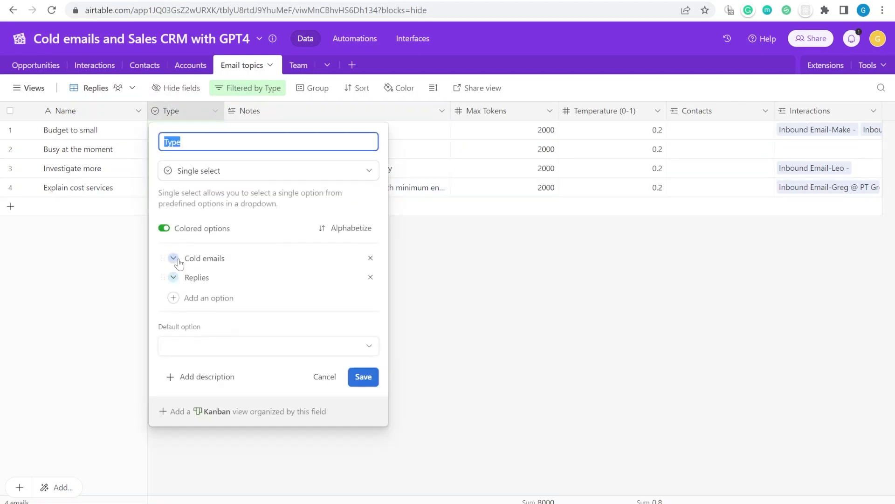
key("Escape")
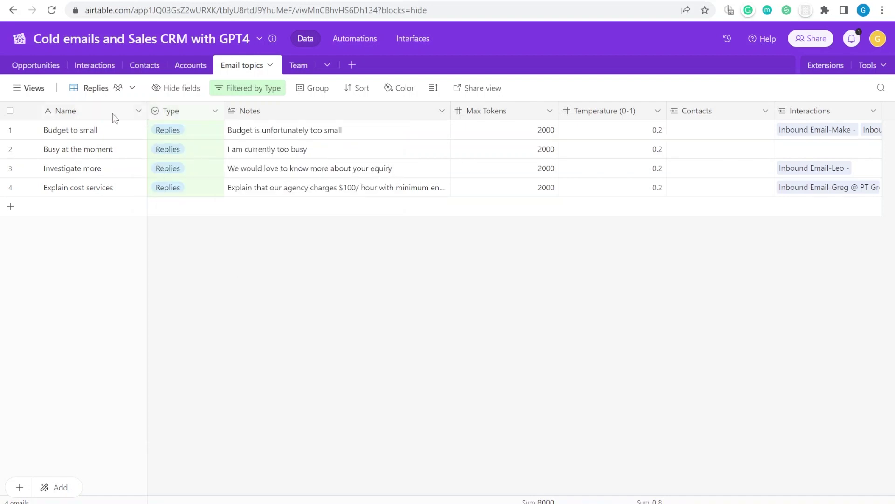
left_click(247, 88)
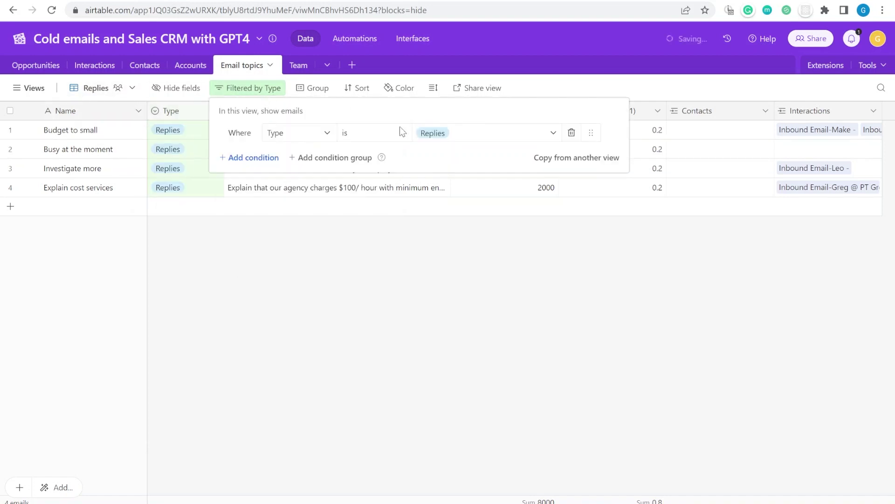
key("Escape")
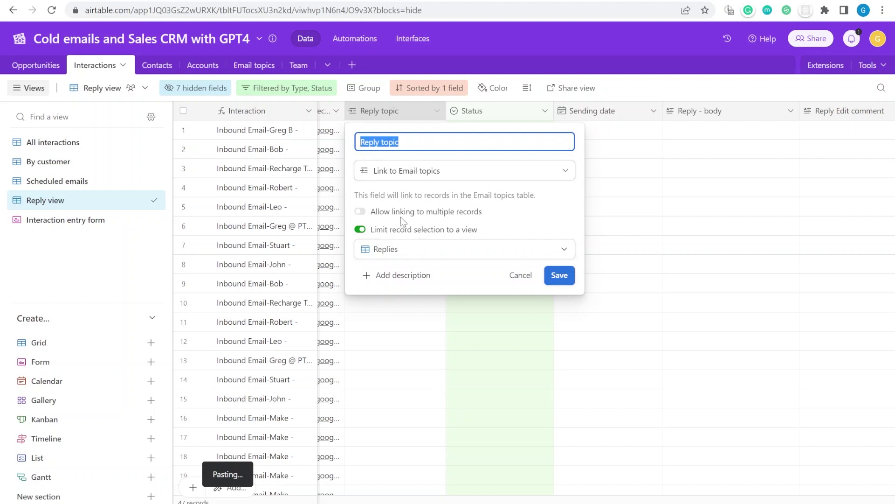
Check the Reply topic field's link settings in the Interactions table and leave them without saving
left_click(518, 275)
left_click(401, 305)
left_click(355, 302)
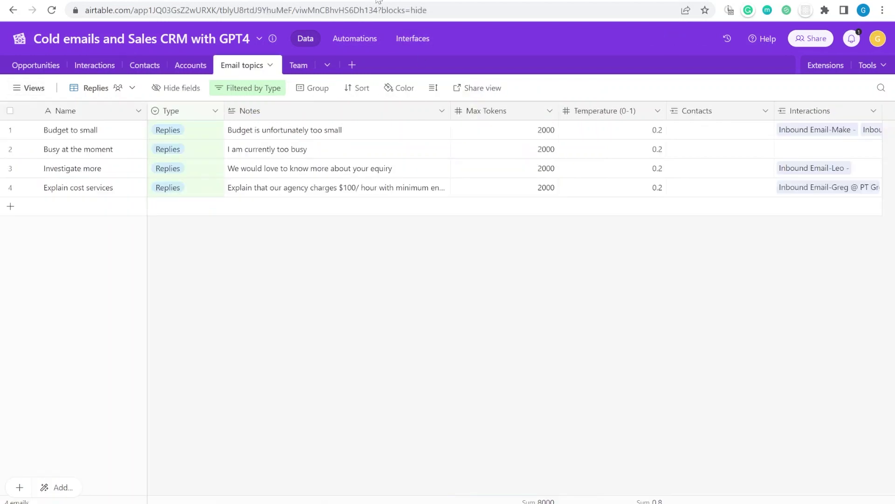
Add a reply topic named "Out of scope" to the Email topics table with the note "Unfortunetly this is not our scope"
left_click_drag(84, 172, 334, 173)
left_click(100, 194)
left_click(187, 206)
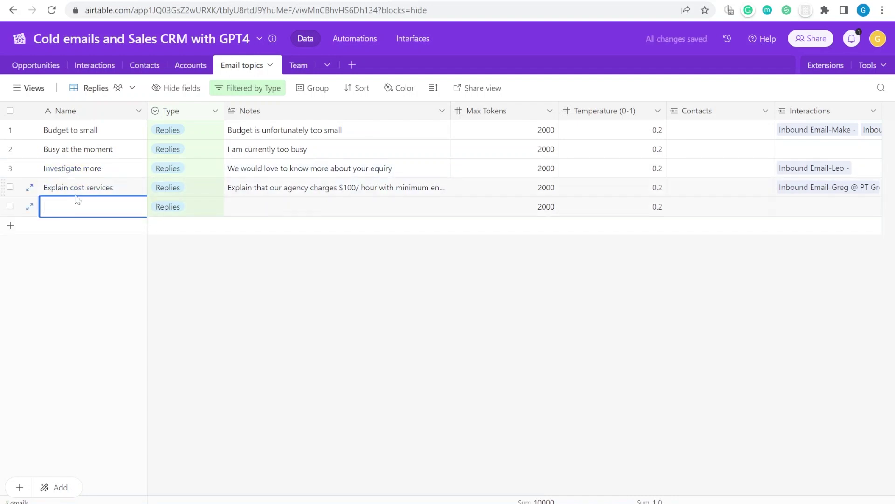
type("Out of scope")
left_click(302, 207)
type("Unfortunetly this is not our scope")
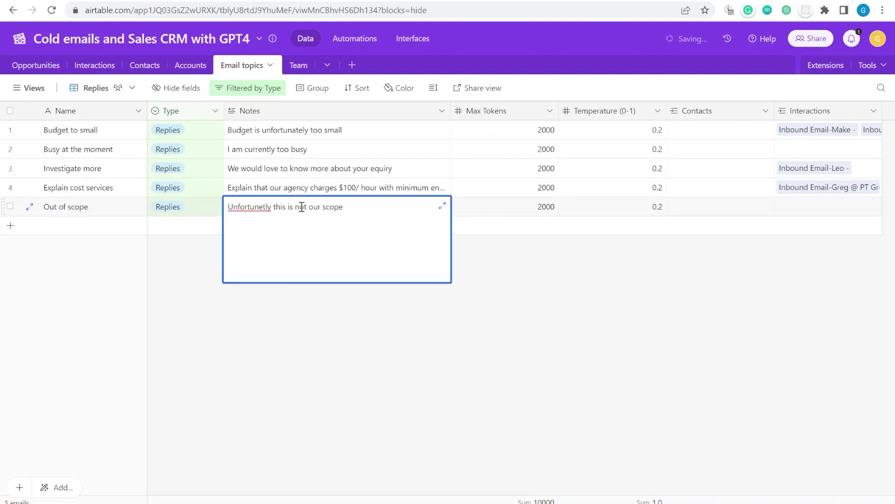
key("Tab")
key("Up")
left_click(380, 207)
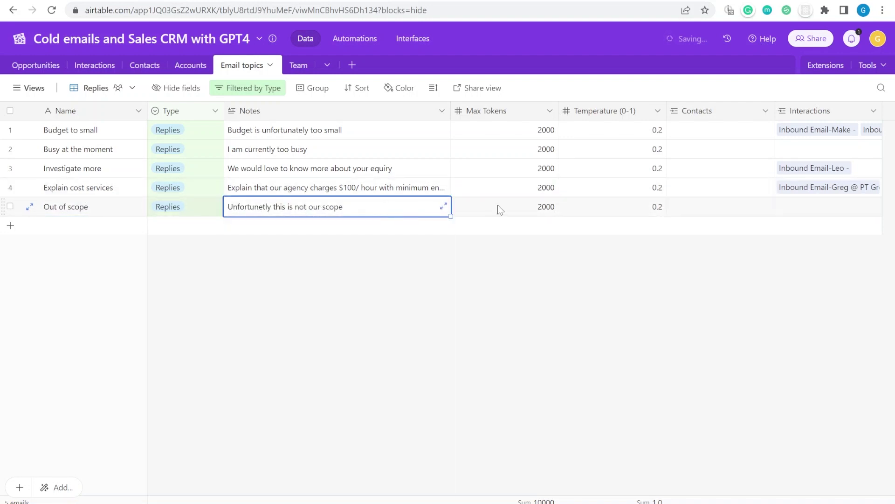
Examine the Max Tokens and Temperature (0-1) values alongside the Notes of the reply topics
left_click_drag(541, 211, 608, 211)
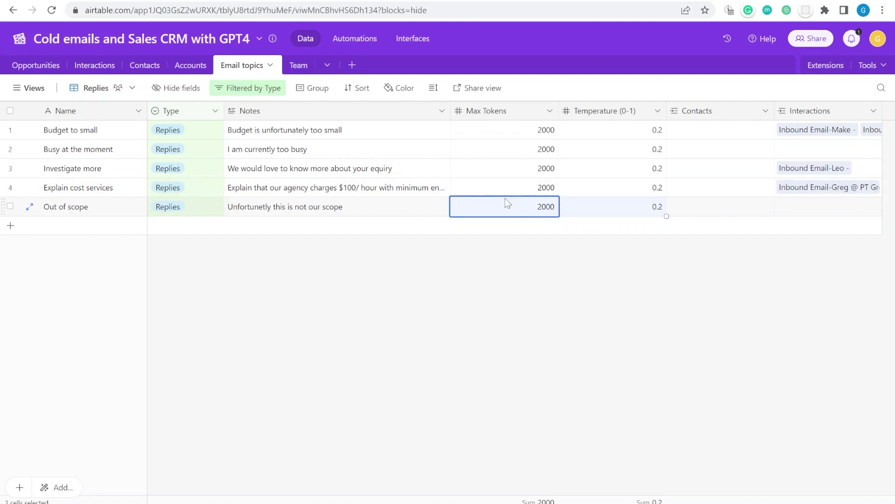
left_click(595, 194)
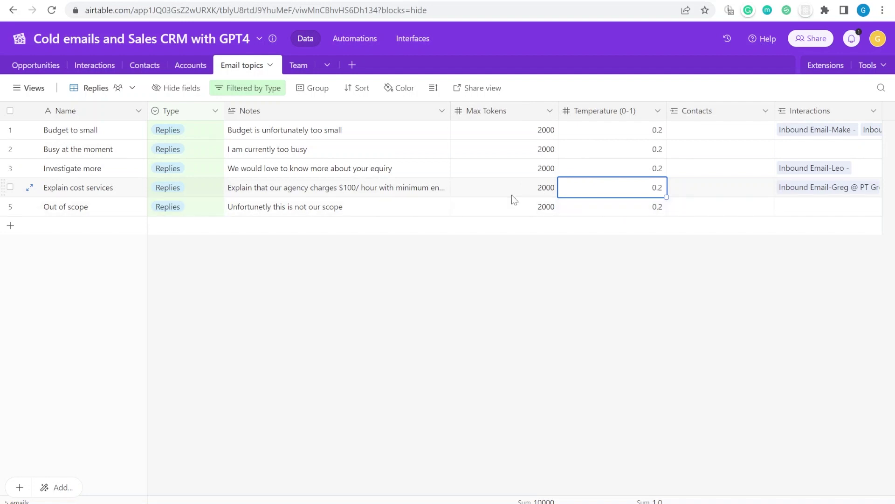
left_click(522, 212)
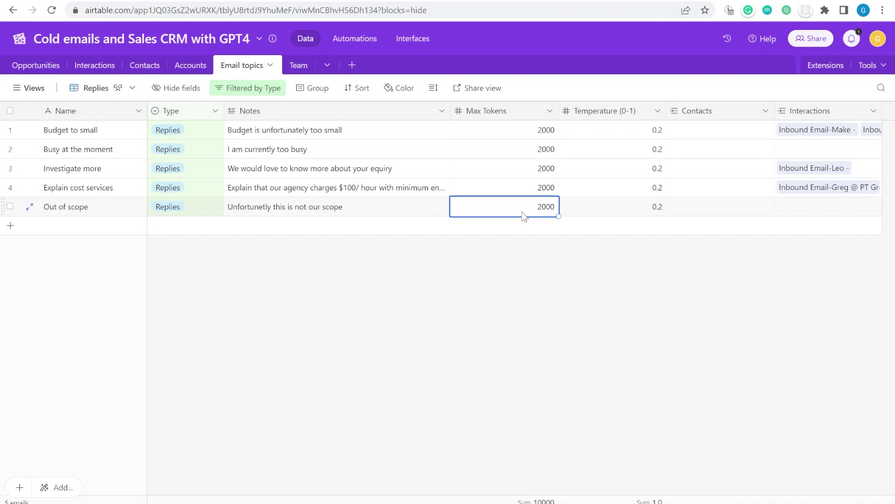
left_click(533, 187)
left_click(537, 207)
left_click(620, 211)
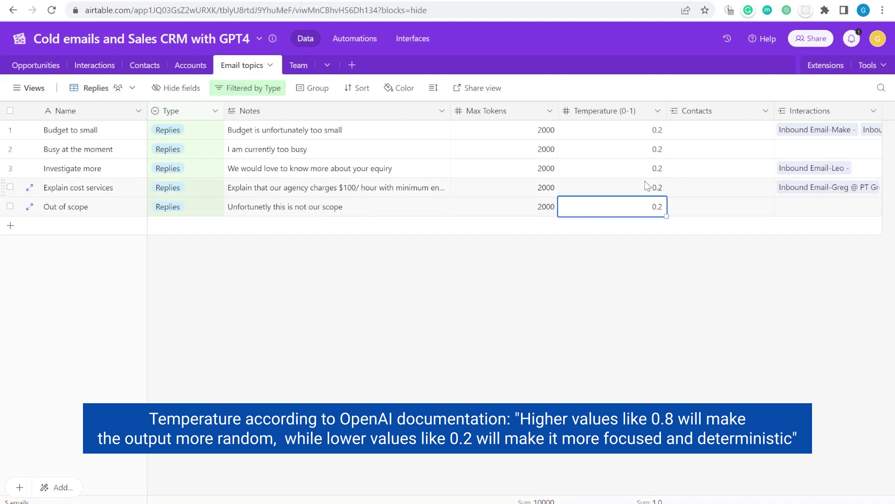
left_click(362, 207)
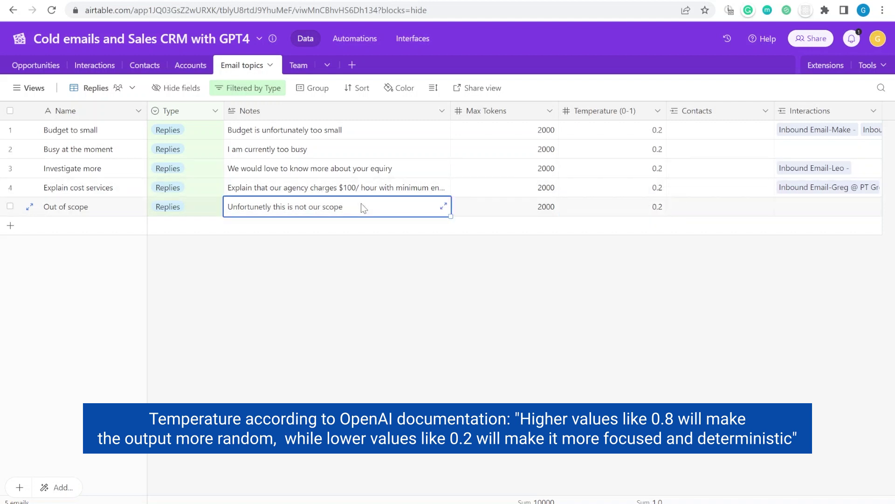
left_click(631, 192)
left_click(326, 189)
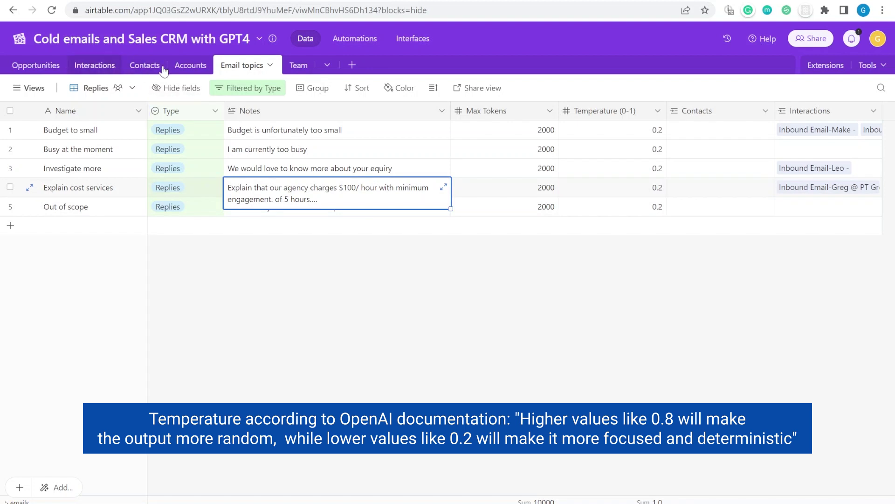
left_click(573, 168)
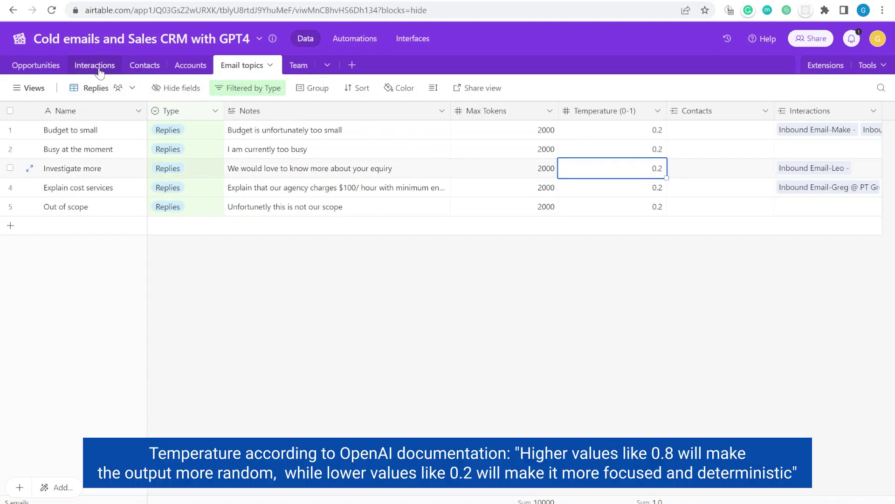
Set the Status of record 4 in the Interactions table to "Generate reply" and go to its Reply - body field
left_click(106, 71)
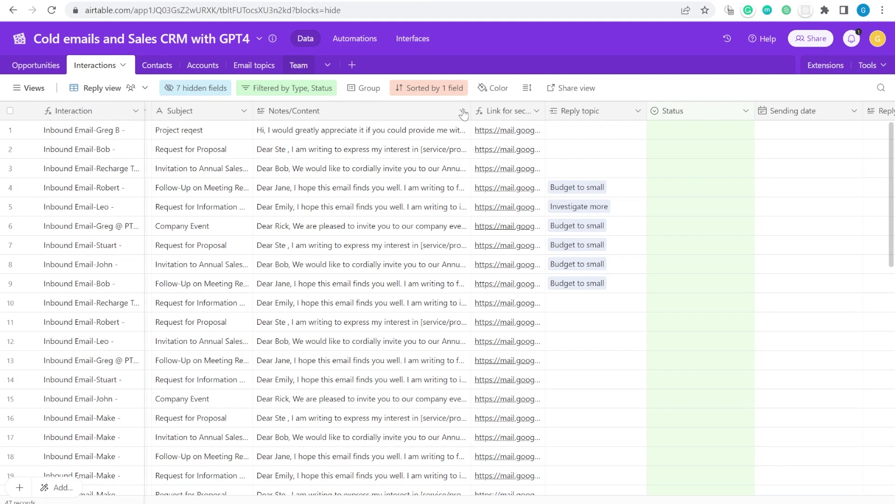
left_click(642, 226)
scroll(733, 239, "right", 4)
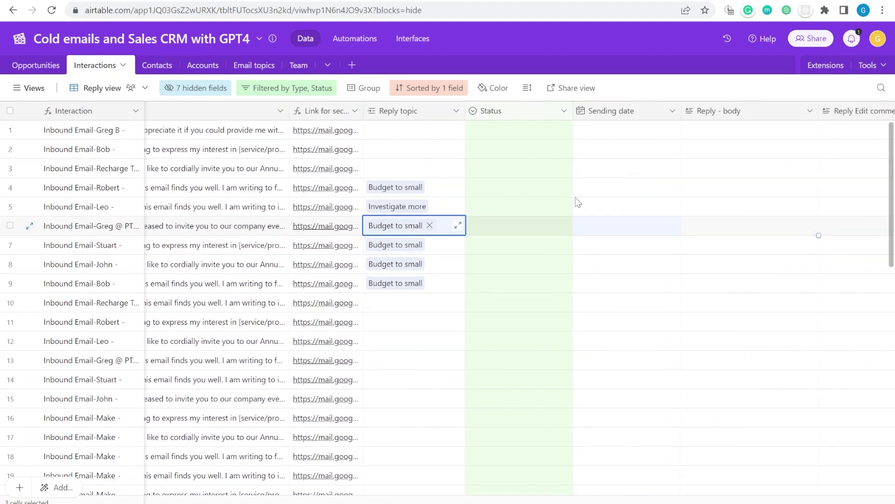
left_click(489, 188)
left_click(490, 194)
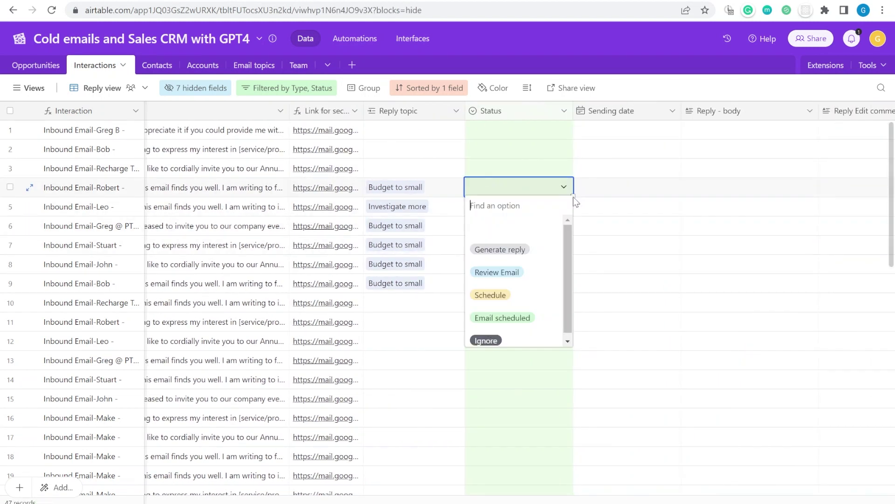
left_click(513, 249)
key("Tab")
key("Tab")
key("Tab")
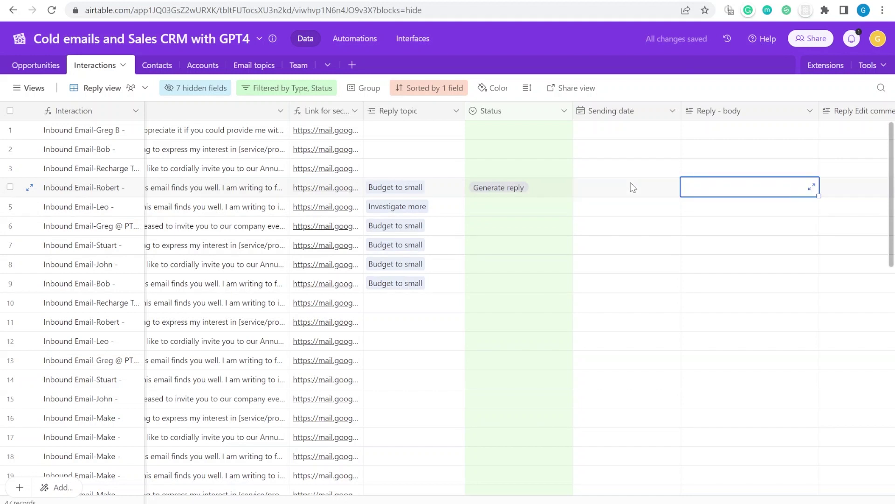
Set the Status of record 5 in the Interactions table to "Generate reply" and go to record 4's Status field
left_click(459, 209)
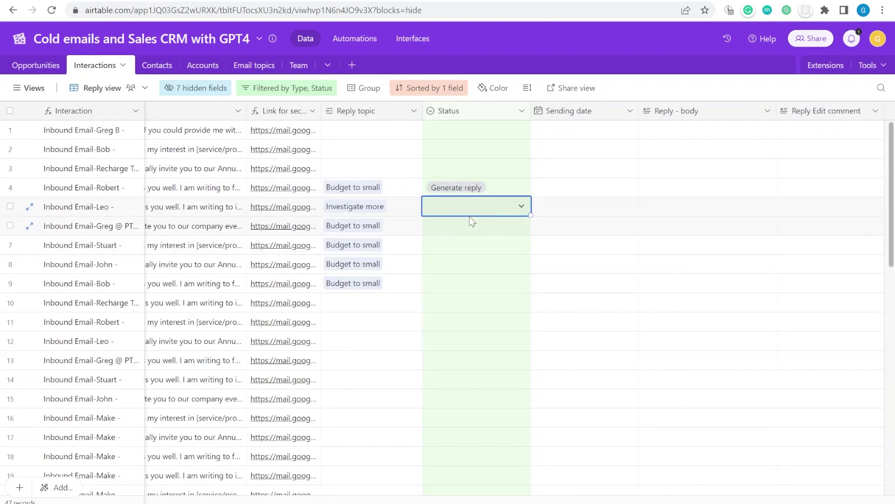
left_click(470, 211)
left_click(482, 275)
left_click(592, 205)
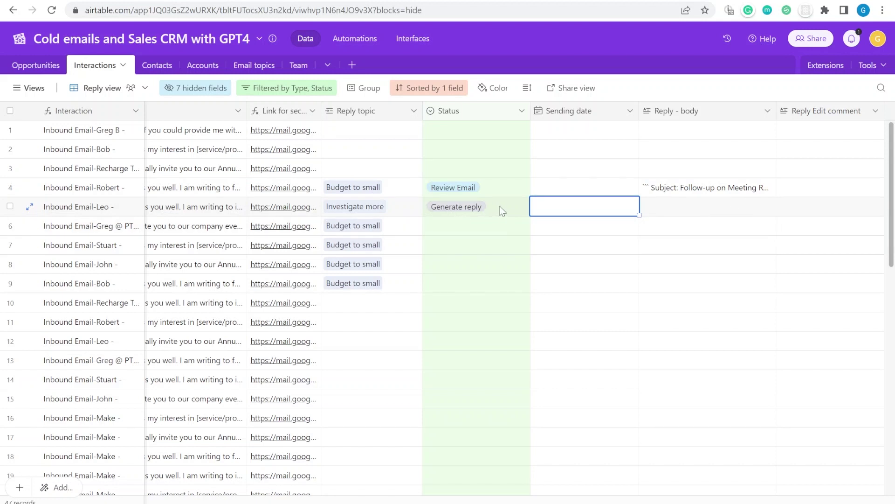
left_click(486, 192)
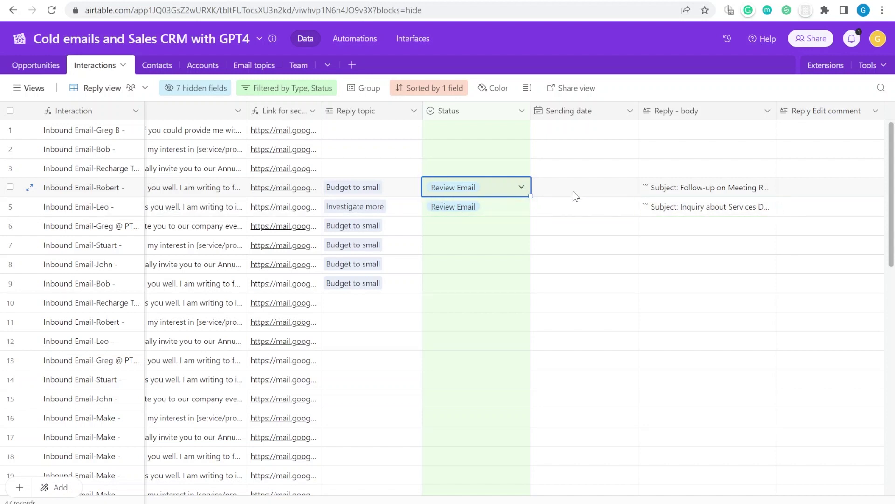
Delete the opening line "Subject: Follow-up on Meeting Request" and the blank lines above the greeting from record 4's Reply - body
left_click(679, 189)
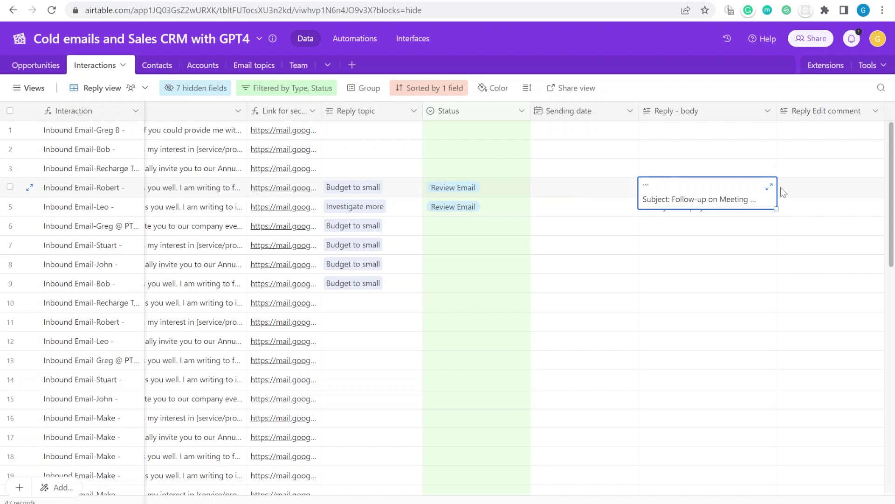
left_click(766, 188)
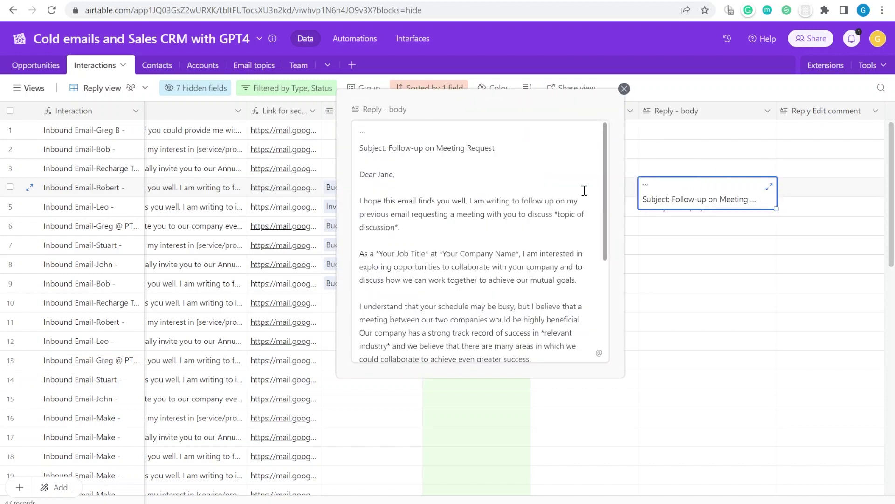
left_click_drag(459, 162, 329, 126)
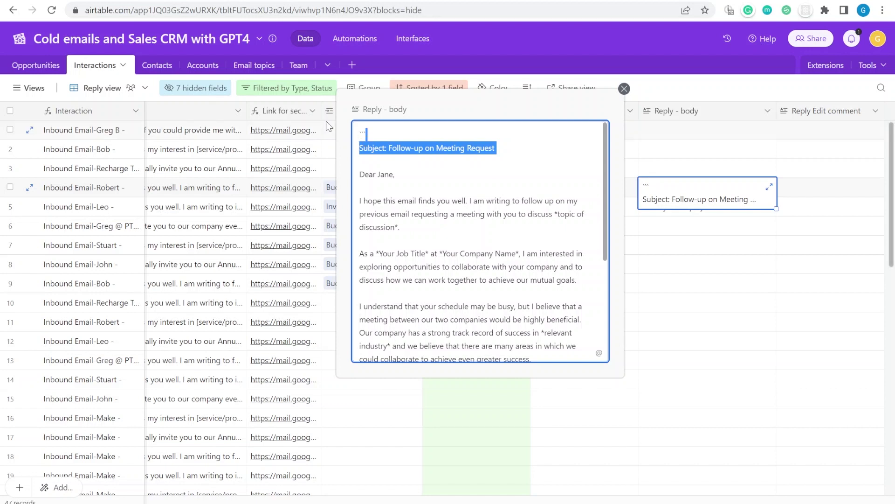
key("BackSpace")
key("BackSpace")
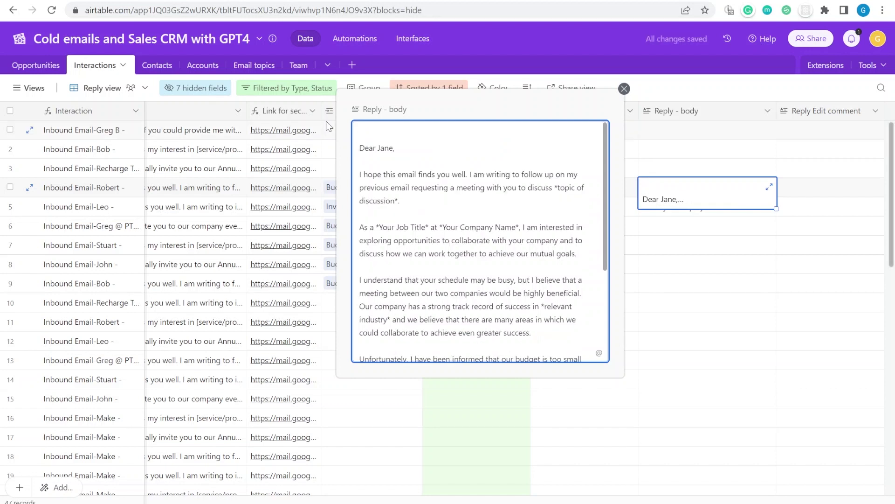
key("BackSpace")
key("Escape")
key("Down")
key("Return")
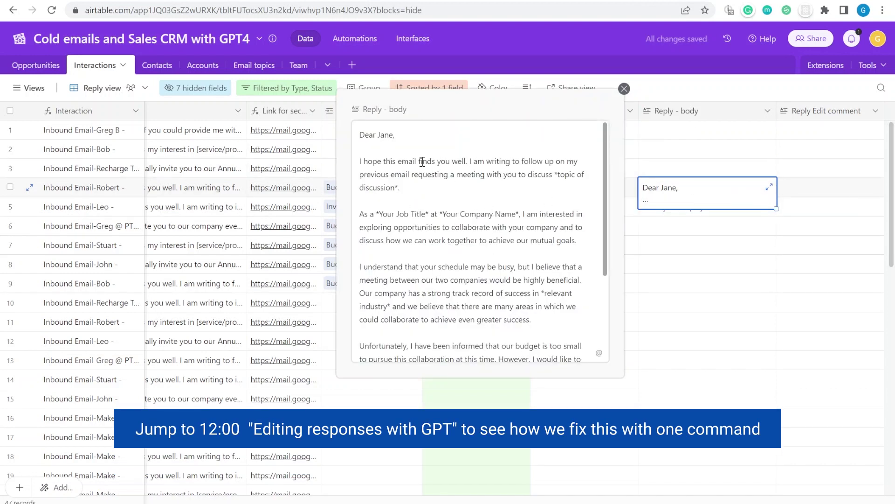
Read the rest of record 4's generated reply, from its opening paragraph down to the signature, and close it
left_click_drag(402, 161, 599, 188)
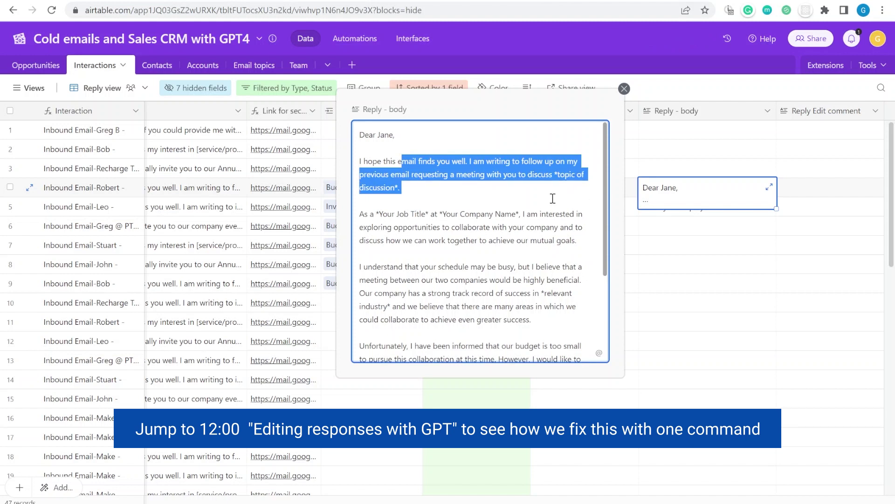
left_click(570, 183)
left_click_drag(555, 175, 583, 216)
scroll(527, 233, "down", 2)
scroll(526, 233, "down", 1)
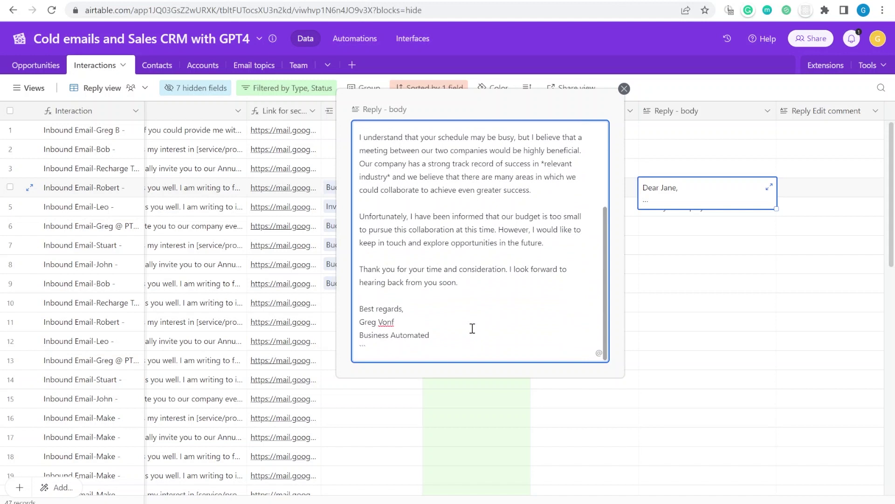
scroll(527, 233, "up", 5)
left_click(629, 212)
left_click(629, 213)
Delete the opening line "Subject: Inquiry about Services" and the blank lines above the greeting from record 5's Reply - body
left_click(667, 207)
left_click(769, 206)
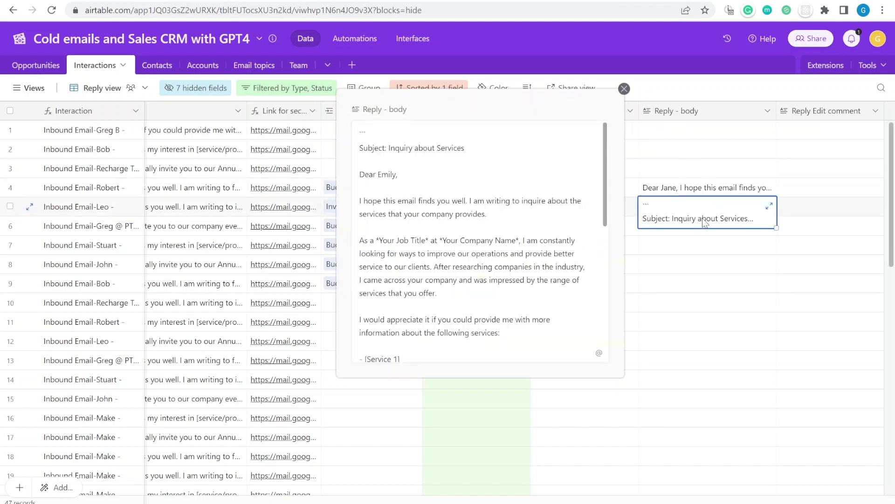
left_click_drag(411, 163, 355, 128)
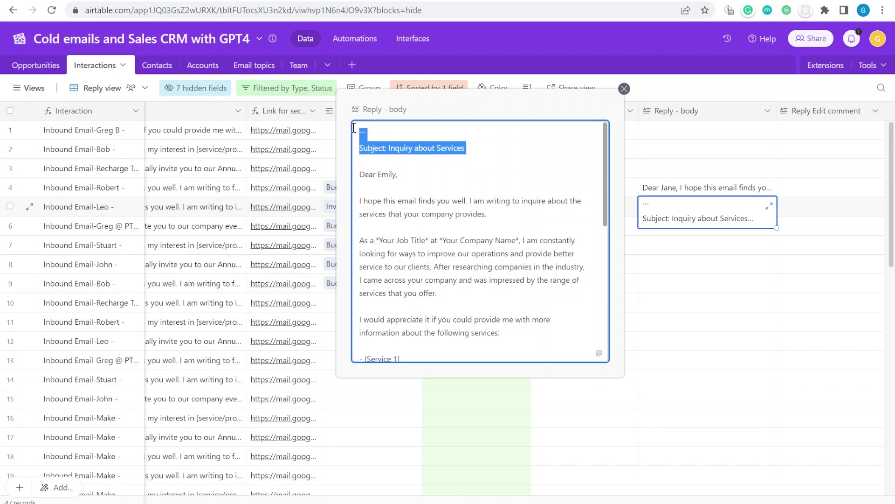
key("BackSpace")
key("Delete")
key("Delete")
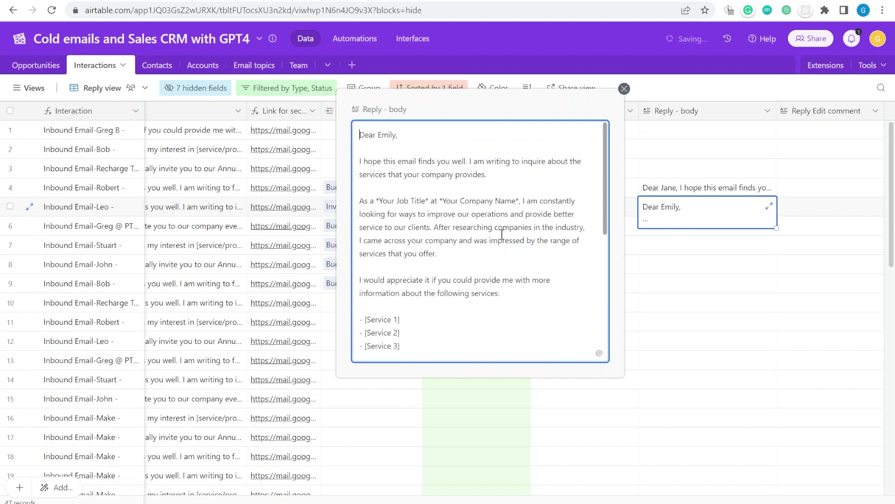
left_click(624, 89)
Check the Status and Reply - body fields of records 4 and 5
left_click(568, 214)
left_click(668, 208)
left_click(491, 195)
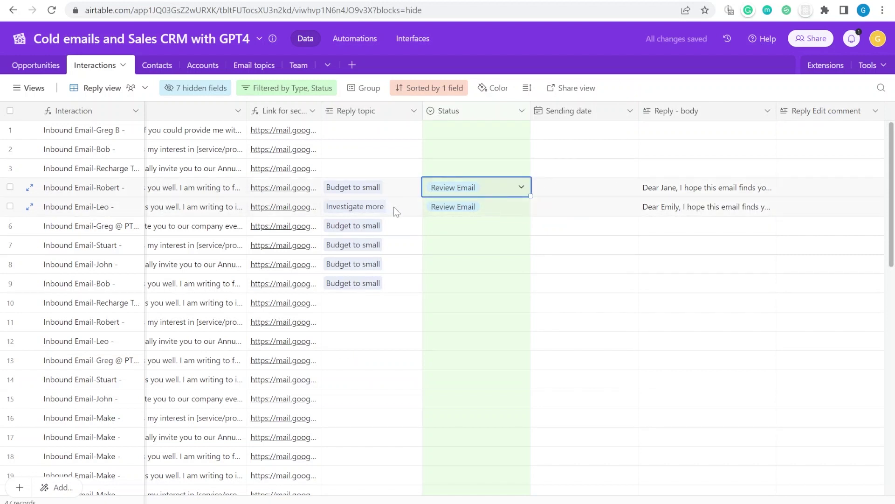
left_click(672, 209)
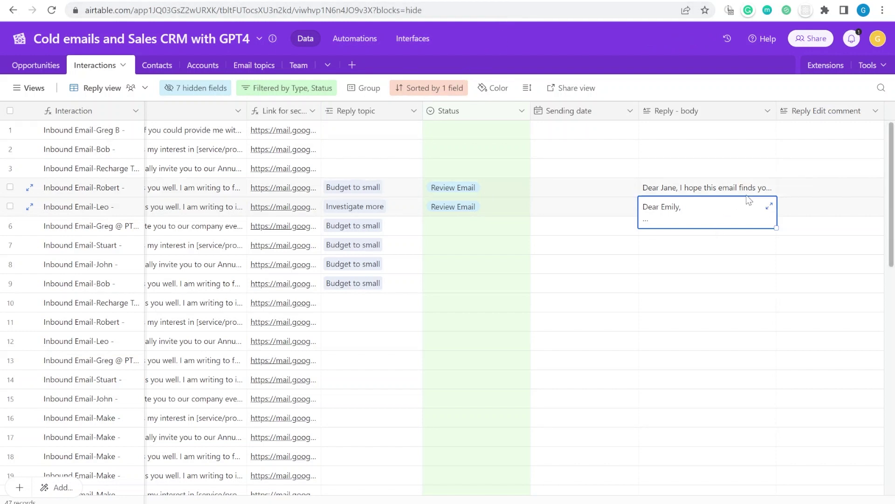
left_click(356, 40)
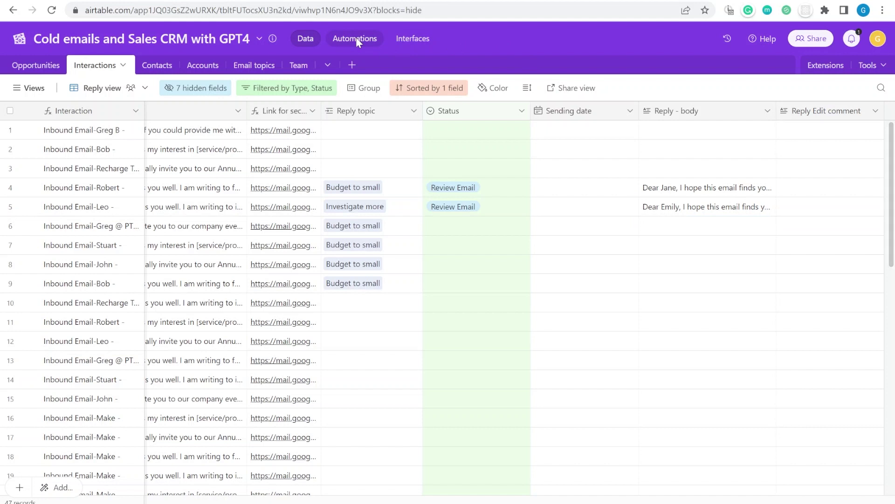
left_click(485, 193)
Change record 6's Reply topic to "Out of scope" and set its Status to "Generate reply"
left_click(496, 226)
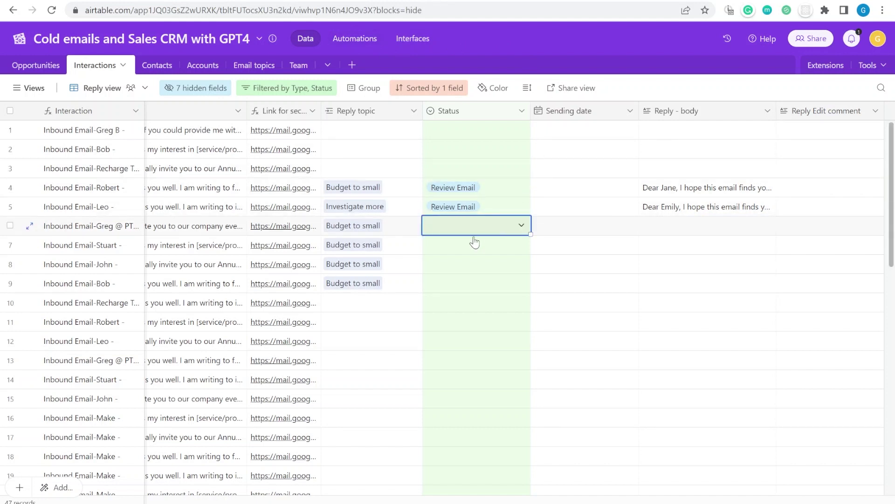
left_click(394, 228)
left_click(388, 225)
left_click(329, 224)
scroll(362, 208, "down", 2)
left_click(260, 310)
left_click(455, 234)
left_click(449, 231)
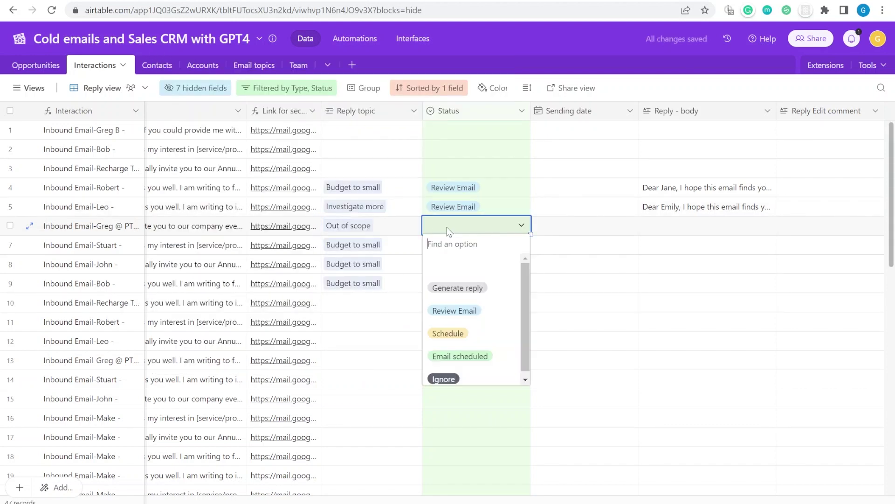
left_click(476, 289)
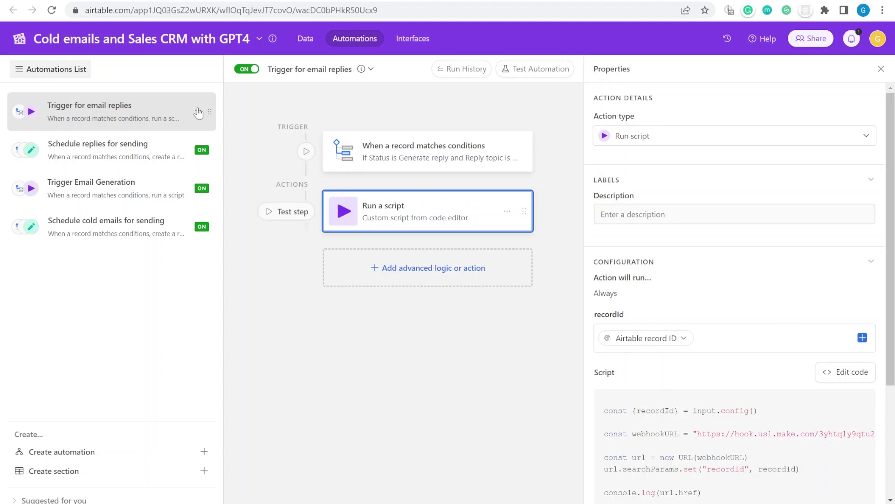
Examine the "Trigger for email replies" automation's matching conditions, and the recordId input and webhook URL of its script
left_click(403, 146)
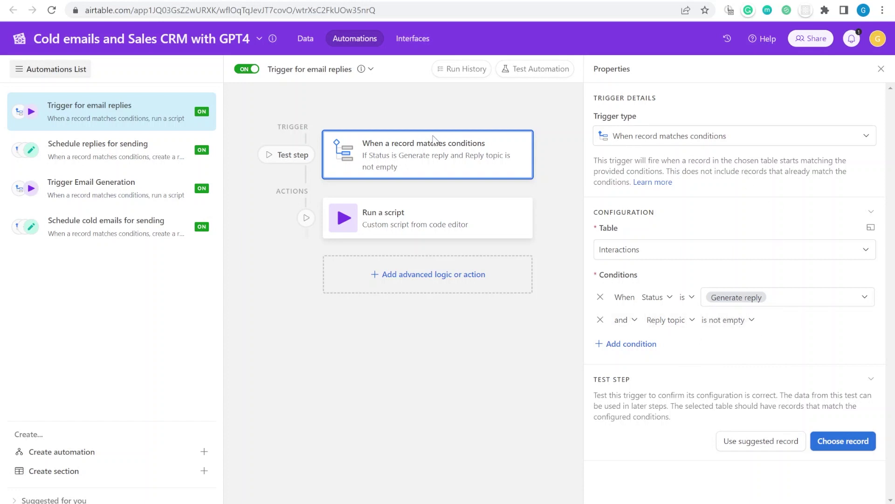
left_click(428, 218)
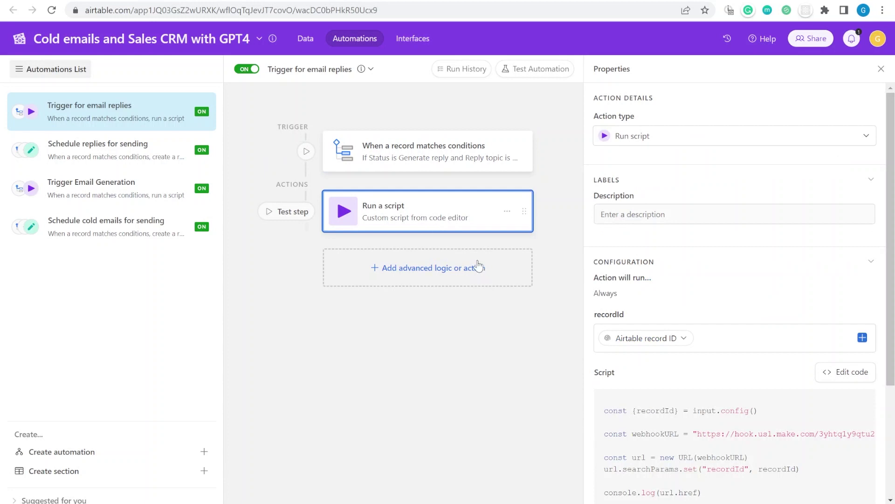
scroll(758, 297, "down", 3)
left_click_drag(698, 313, 523, 329)
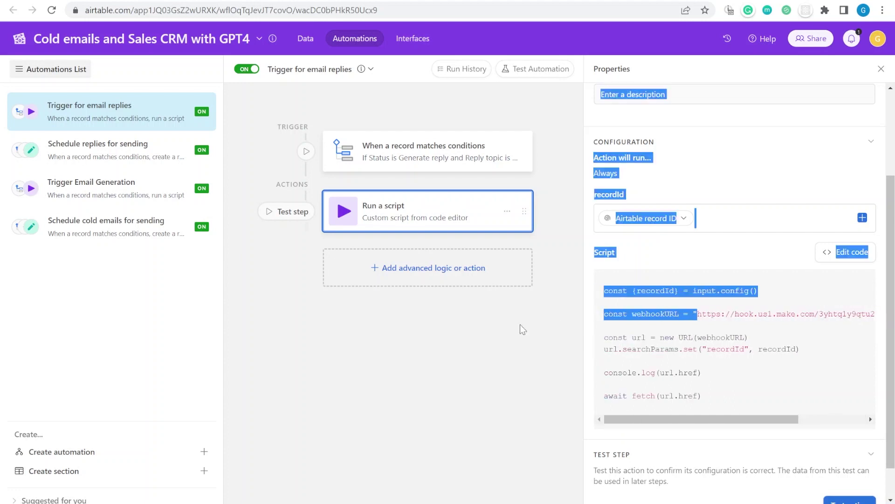
left_click(750, 337)
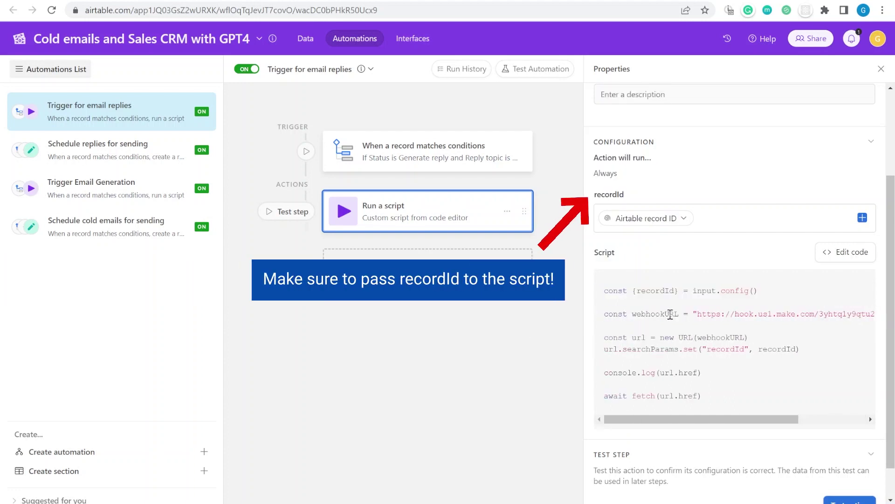
left_click_drag(717, 315, 773, 312)
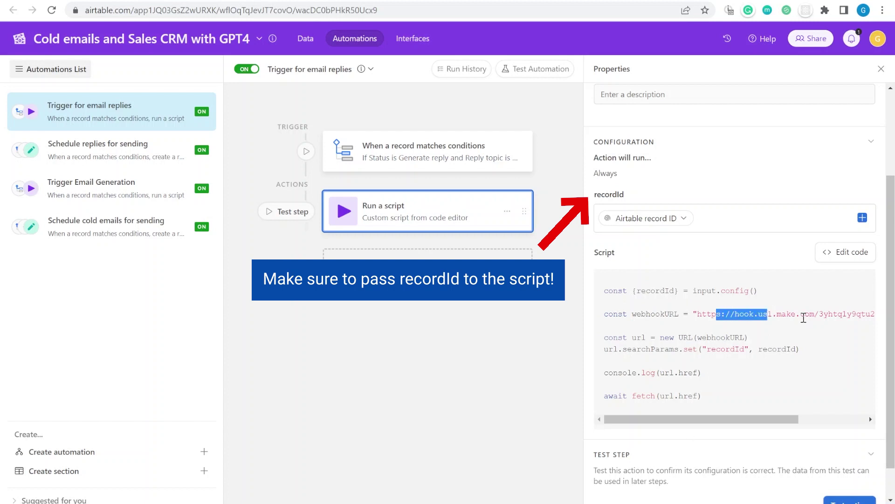
left_click(721, 349)
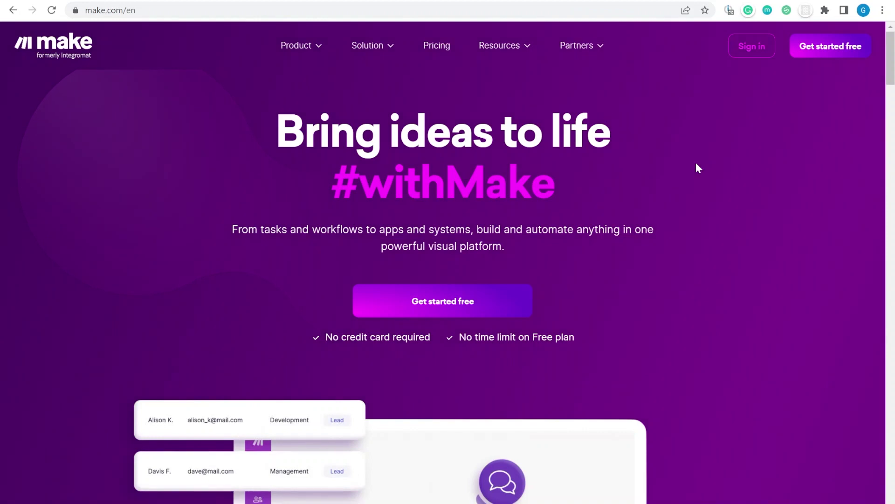
Look over the Make website's homepage, including its workflow illustration and sign-in options
scroll(696, 168, "down", 3)
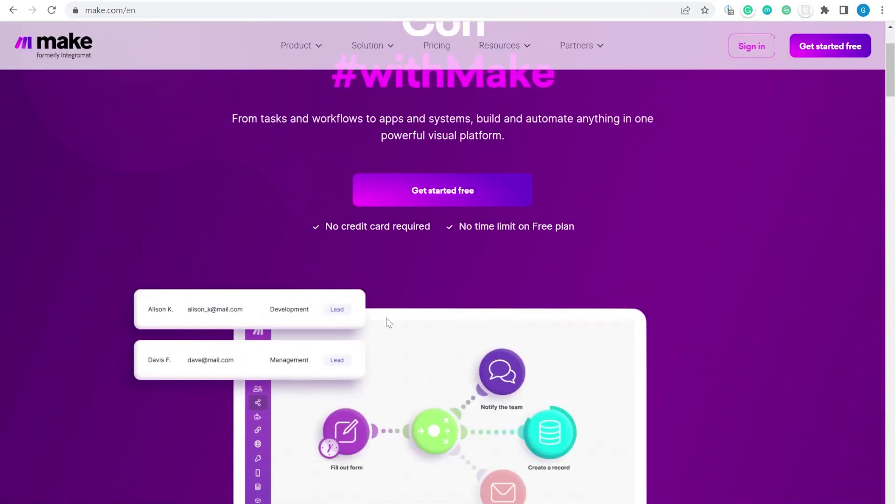
scroll(391, 334, "up", 2)
scroll(391, 334, "down", 6)
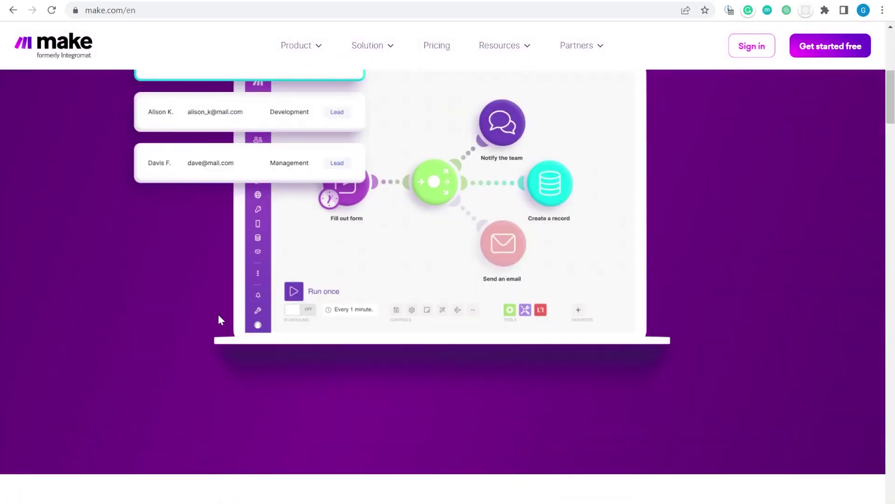
scroll(303, 189, "up", 5)
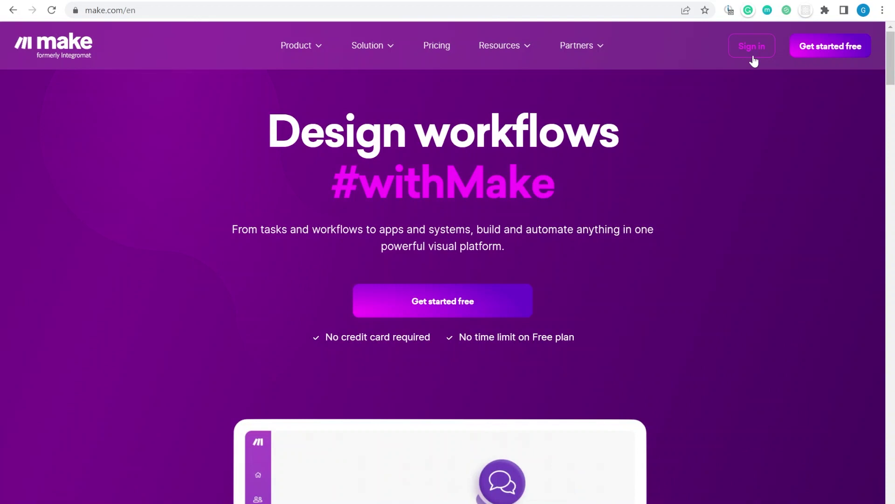
scroll(631, 361, "down", 7)
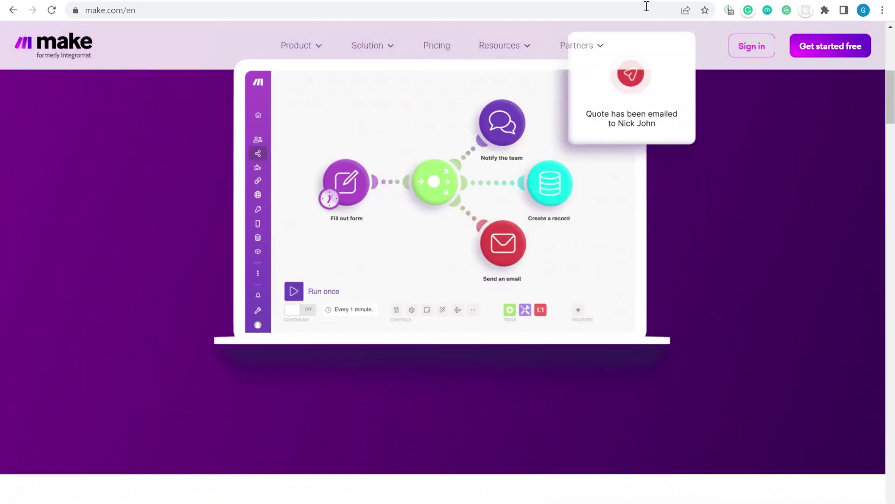
scroll(536, 216, "up", 5)
scroll(562, 250, "up", 2)
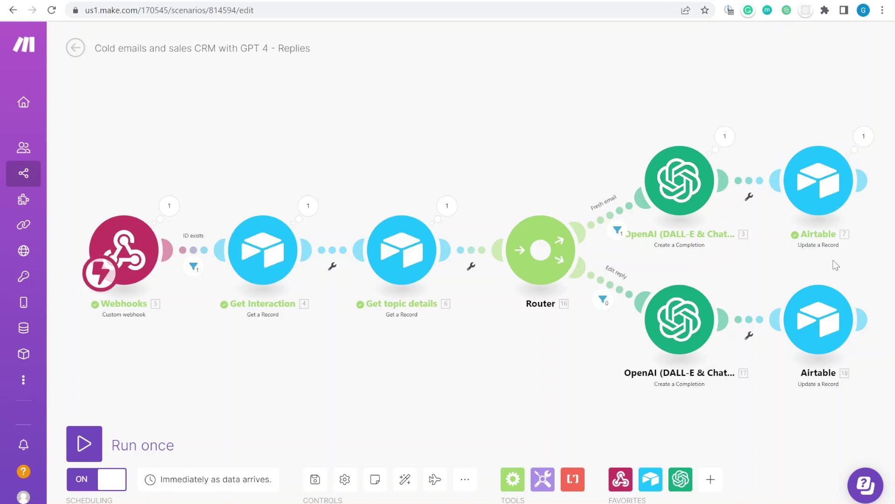
Check the blueprint export and import options of the "Cold emails and sales CRM with GPT 4 - Replies" scenario in Make
left_click(465, 479)
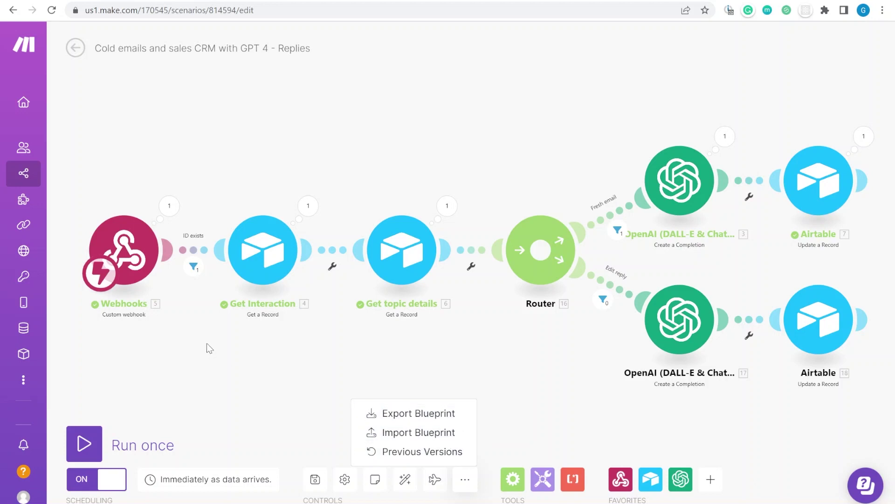
left_click(400, 172)
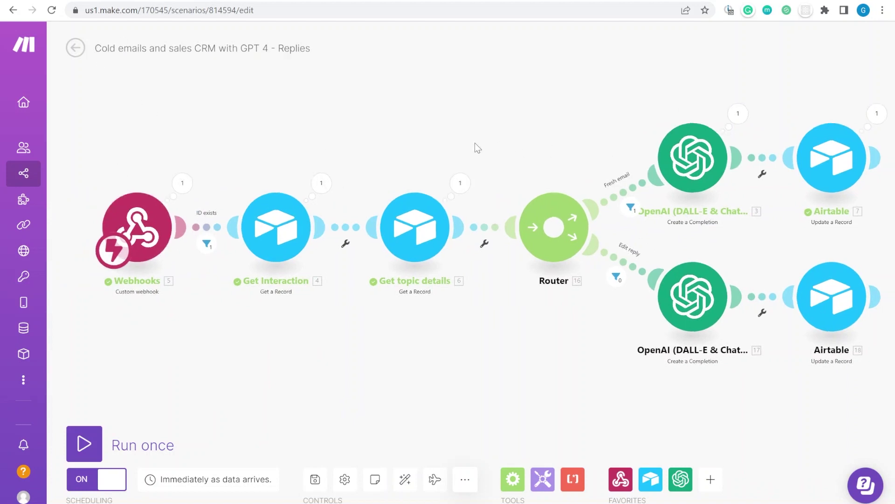
Copy the address of the scenario's custom webhook and switch back to the script in the Airtable automation
scroll(155, 232, "up", 3)
left_click(147, 225)
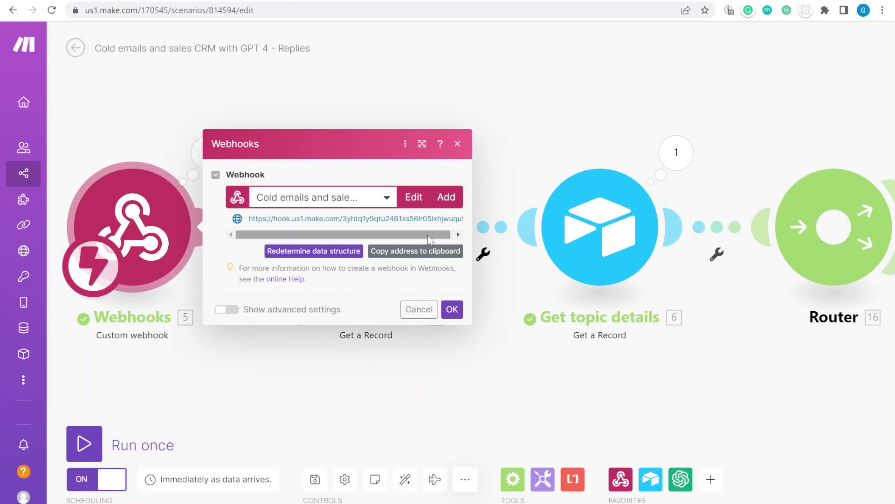
left_click(434, 250)
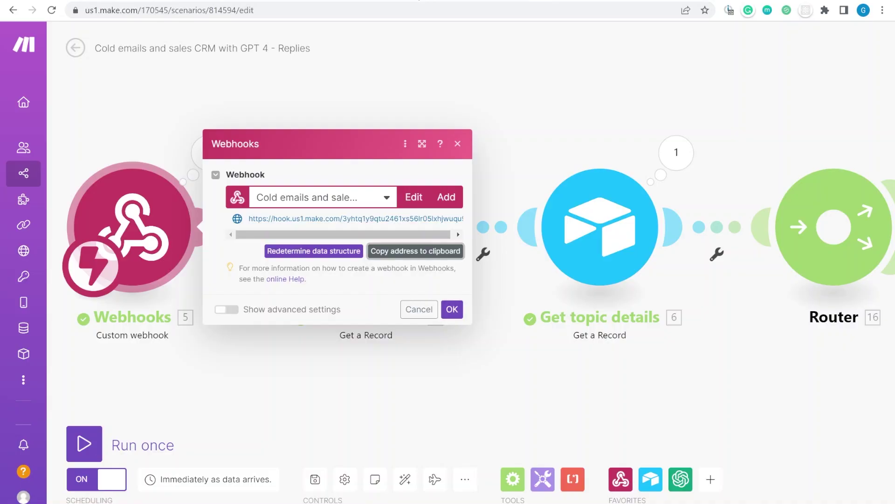
key("ctrl+Tab")
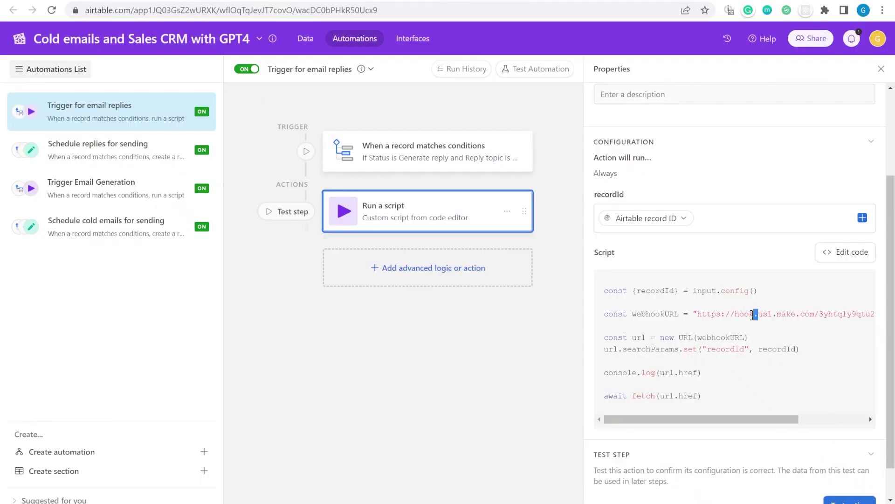
Switch back to the Make scenario and inspect the recordId received by the webhook and the condition of the "ID exists" filter
triple_click(752, 313)
key("ctrl+shift+Tab")
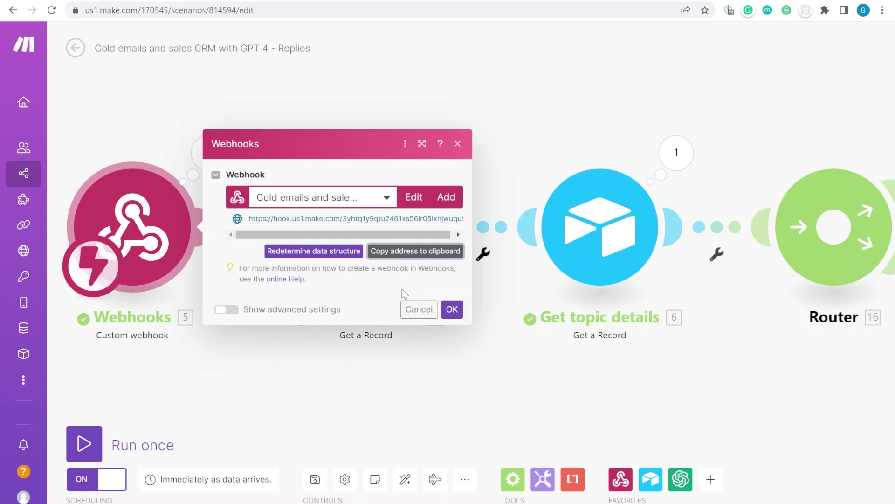
left_click(417, 309)
left_click(203, 144)
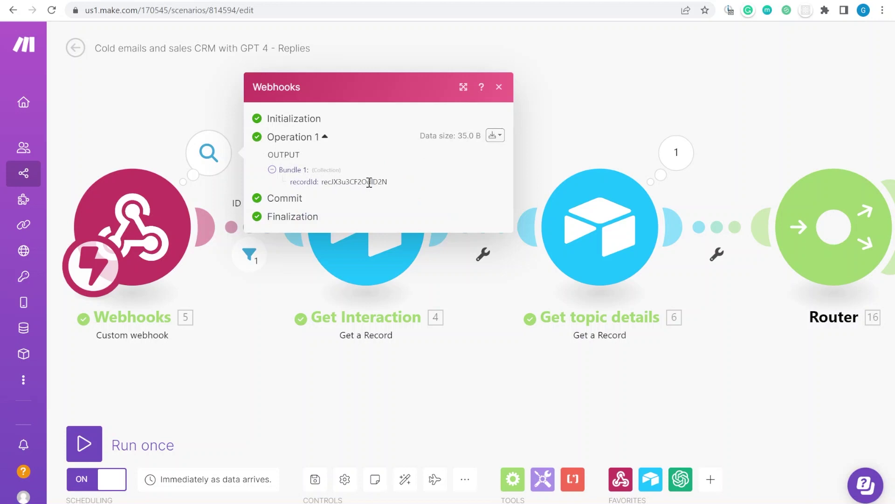
double_click(339, 182)
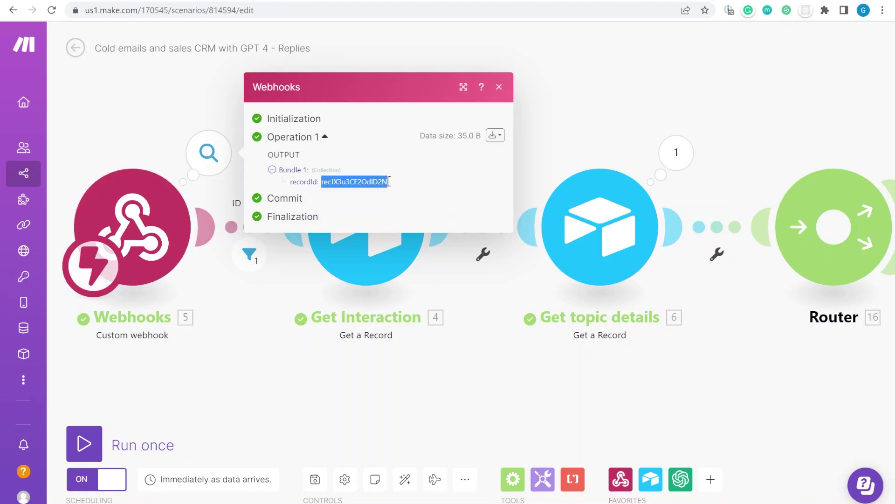
left_click(564, 111)
left_click(250, 229)
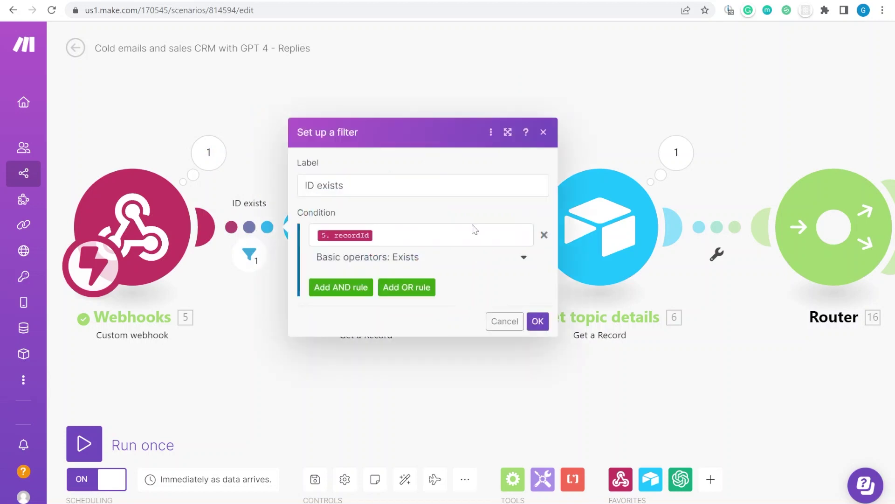
left_click(537, 321)
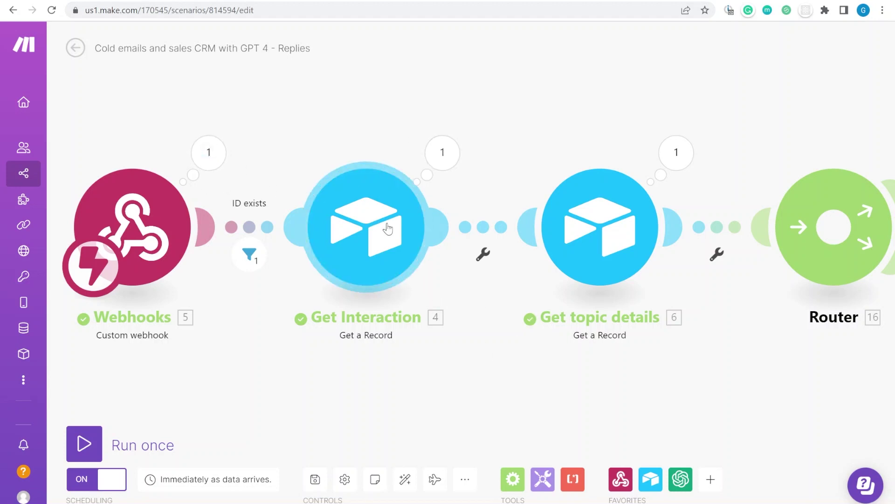
Check the Get Interaction module's base, table and record ID settings, and examine the record data it output
left_click_drag(334, 341, 287, 324)
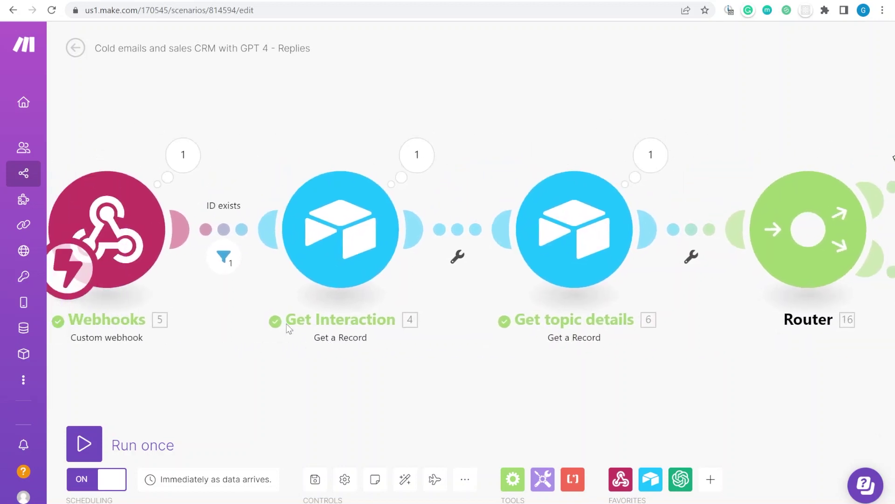
left_click(368, 214)
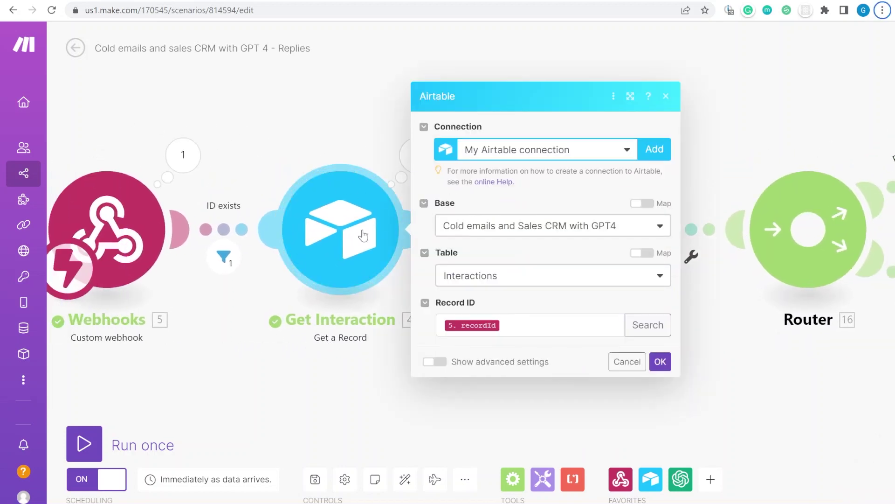
left_click(634, 362)
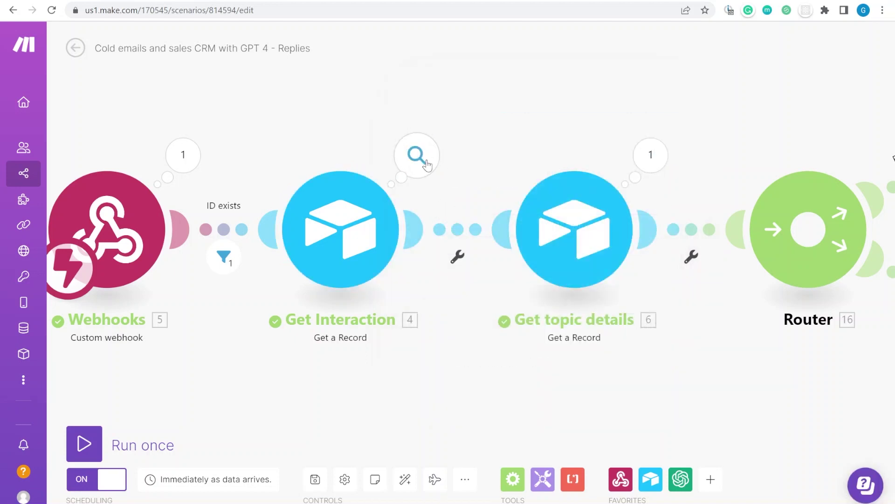
left_click(420, 155)
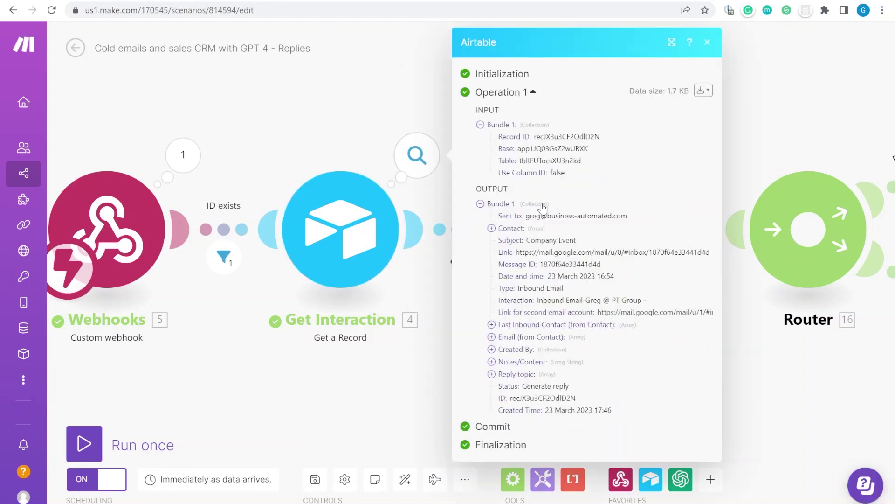
left_click(435, 282)
Examine the Get topic details module's output, including the topic's name, notes, max tokens and temperature
left_click_drag(477, 300, 320, 262)
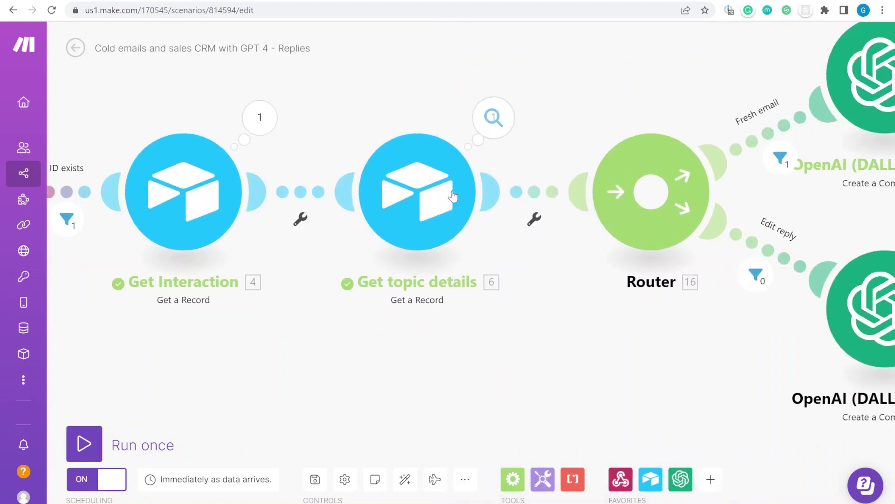
left_click(505, 115)
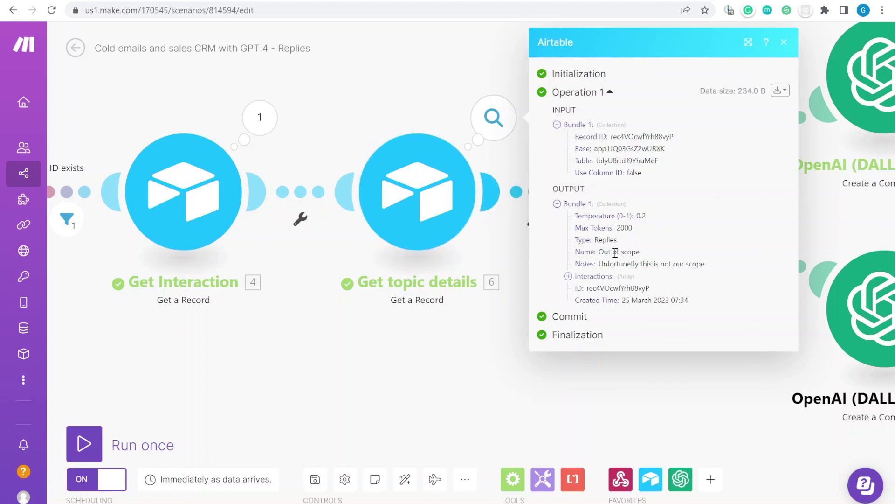
left_click_drag(603, 264, 718, 278)
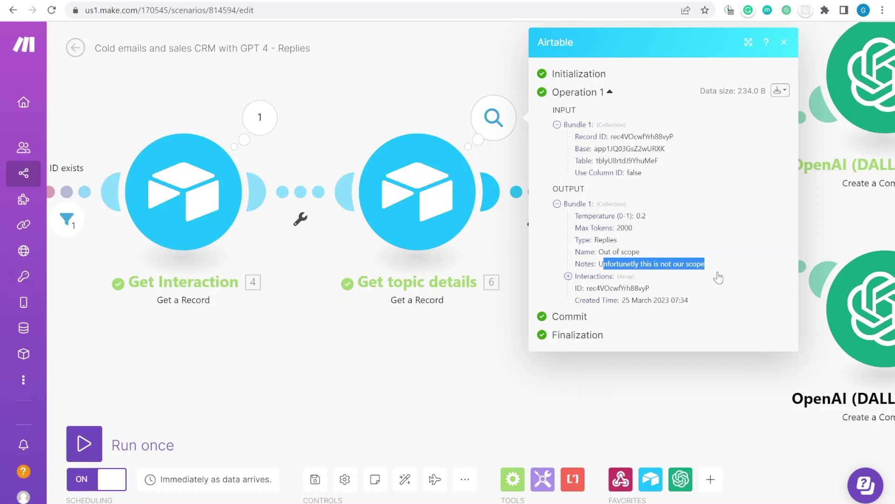
left_click_drag(641, 252, 596, 254)
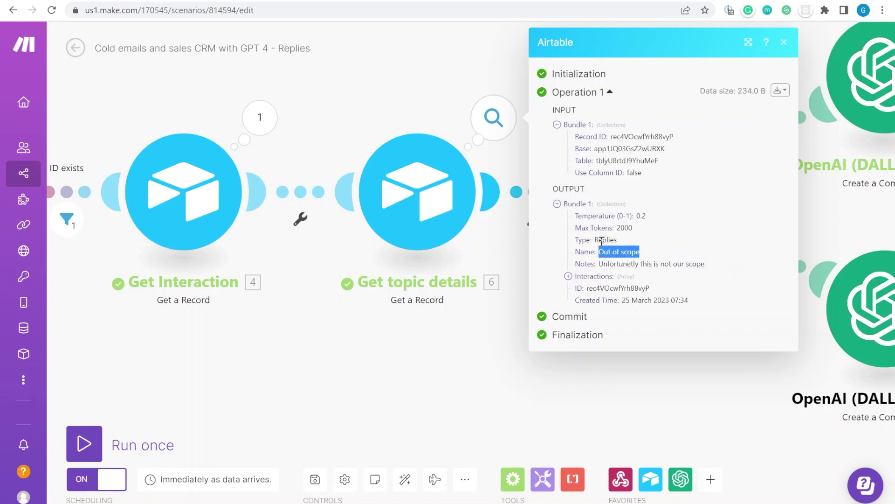
left_click(629, 225)
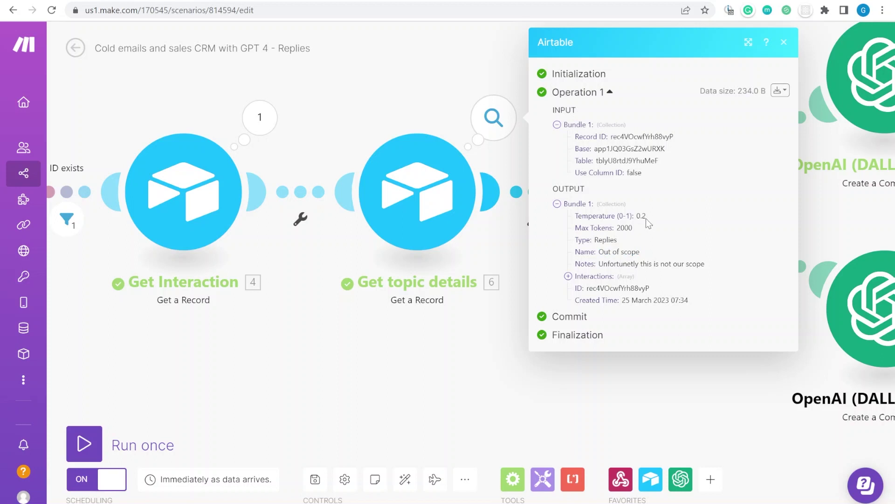
left_click(497, 240)
Look at the router's two routes, and locate the Reply Edit comment field in Airtable's Interactions table after dismissing the reply topic picker
left_click_drag(619, 274, 469, 291)
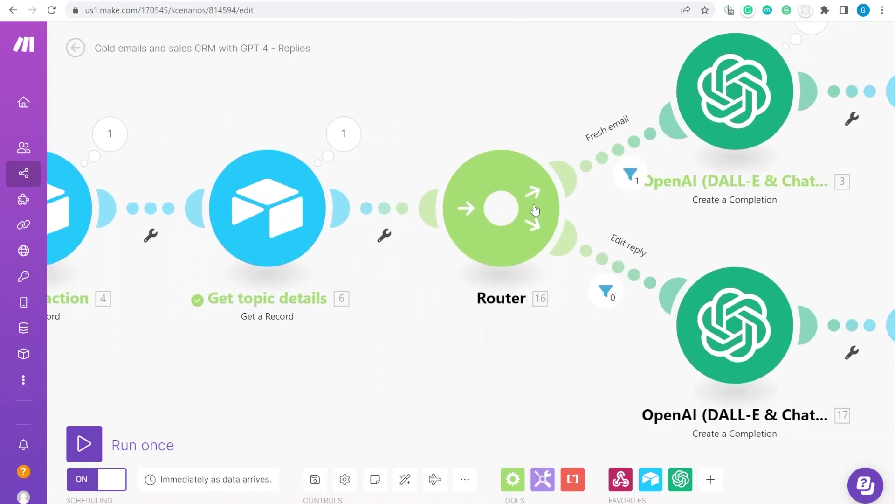
left_click_drag(581, 112, 503, 124)
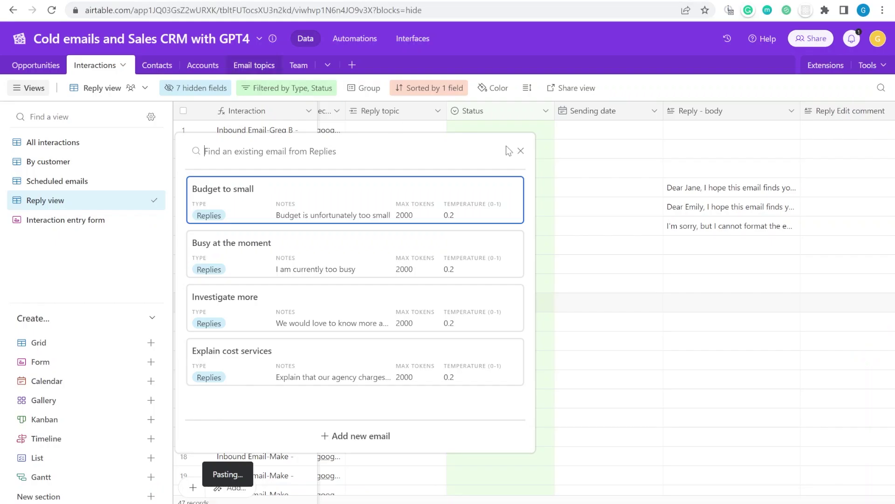
left_click(505, 146)
left_click(822, 173)
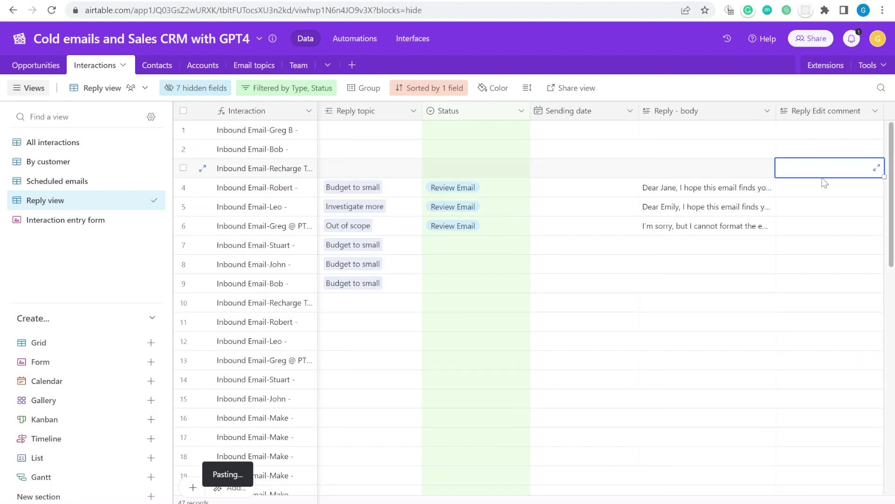
left_click(811, 230)
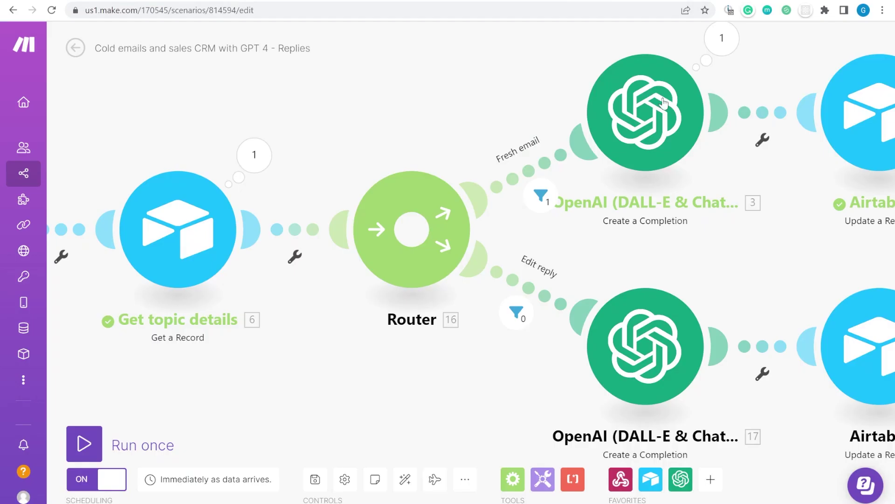
Return to the Make scenario and check the Reply Edit comment condition of the "Fresh email" route's filter
left_click_drag(485, 73, 380, 161)
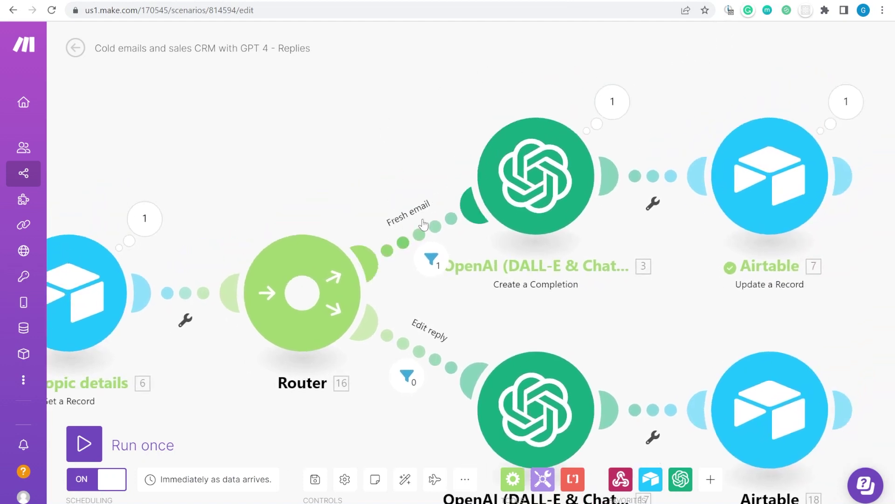
left_click(431, 258)
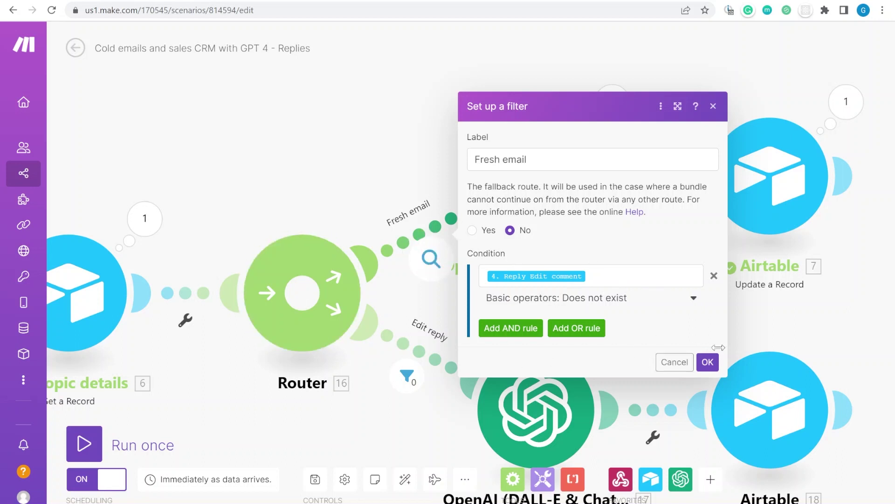
left_click(675, 363)
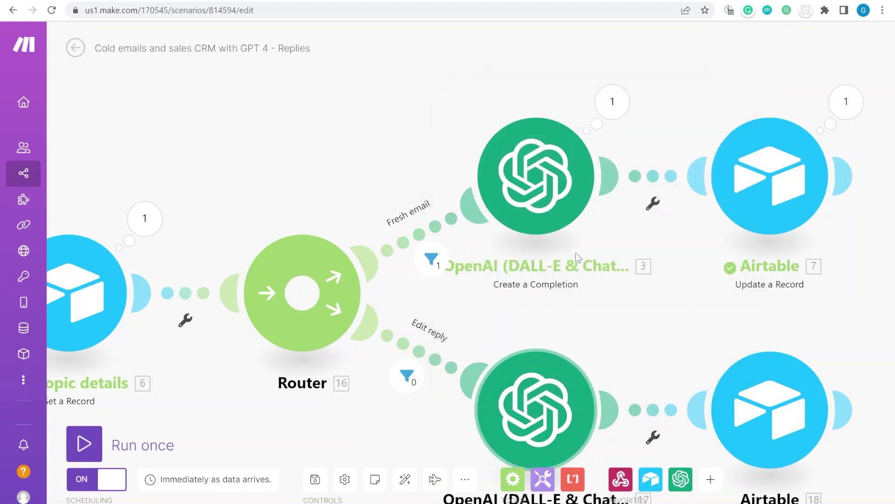
Open the OpenAI module on the "Fresh email" route and check its available models and its system message
left_click(540, 184)
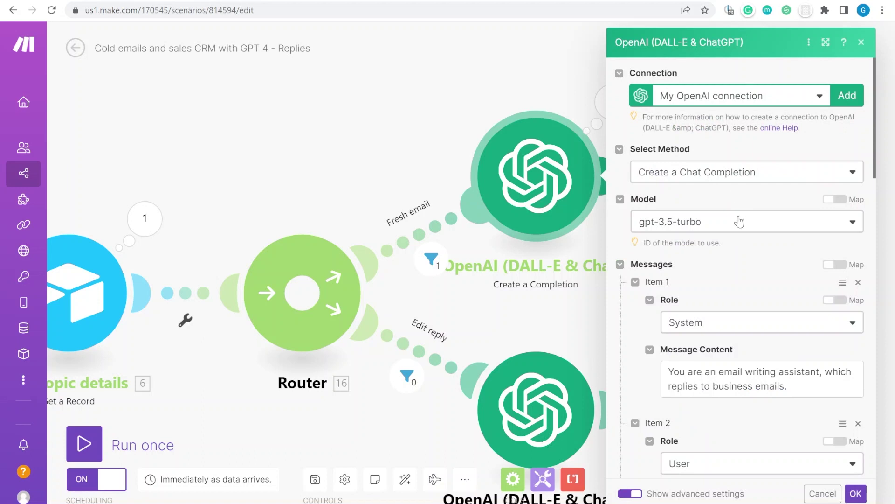
left_click(739, 222)
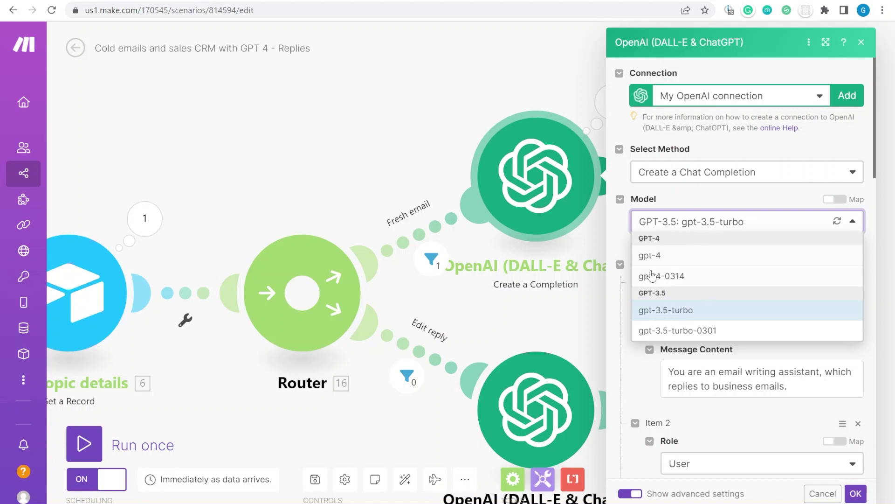
left_click(674, 201)
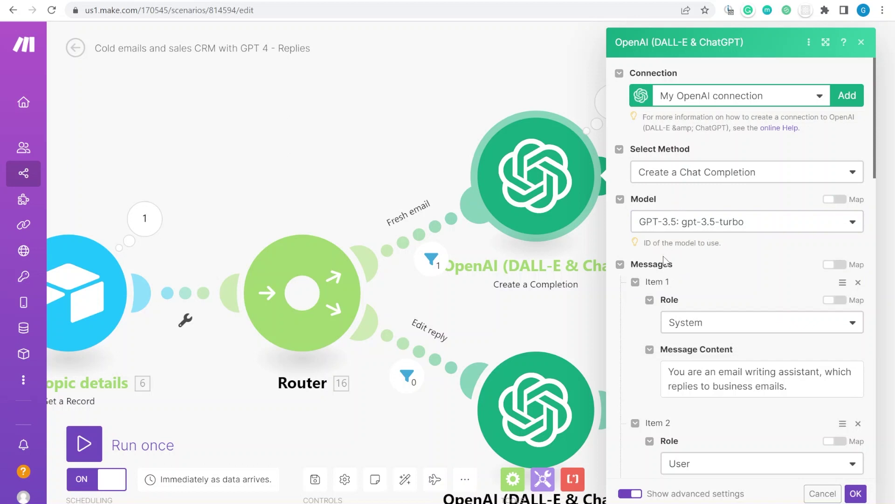
scroll(665, 260, "down", 4)
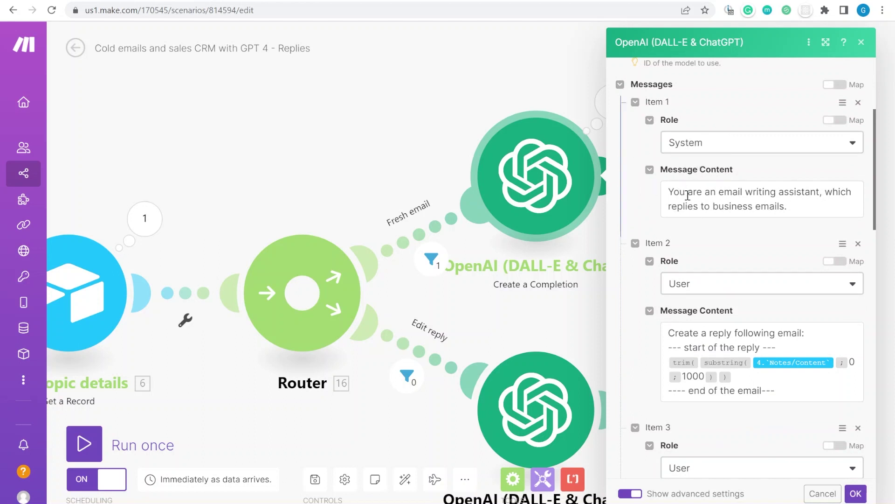
left_click_drag(708, 195, 644, 198)
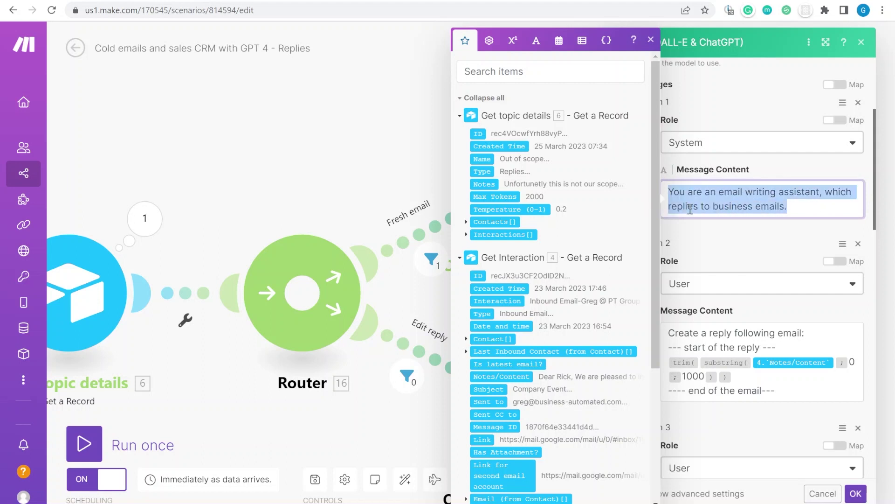
left_click(721, 228)
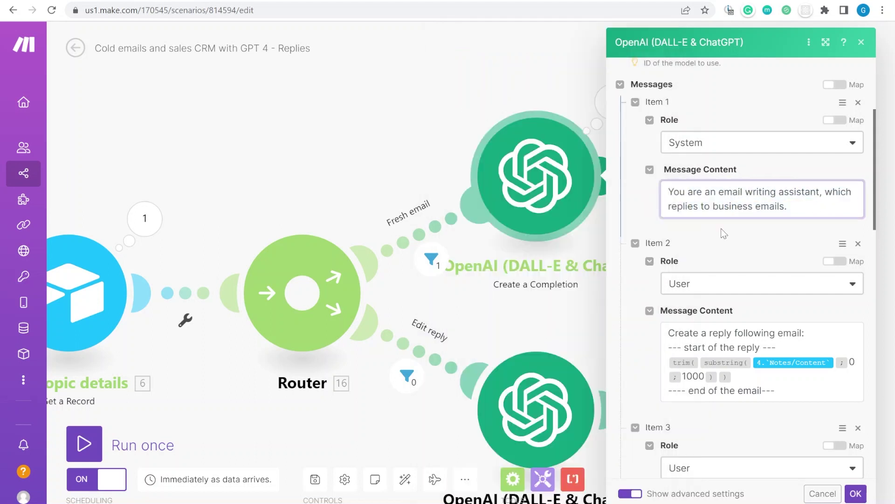
Examine the second message's prompt for creating a reply, including the trim and substring functions applied to Notes/Content
scroll(720, 216, "down", 1)
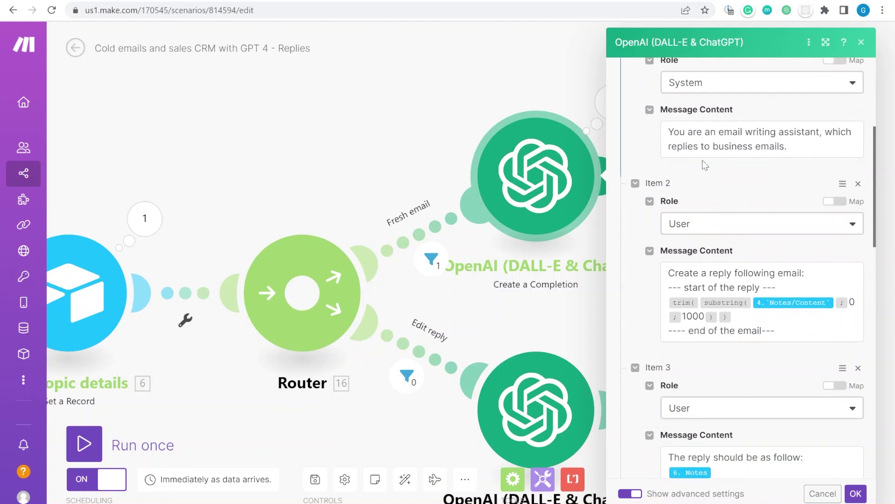
scroll(703, 161, "down", 1)
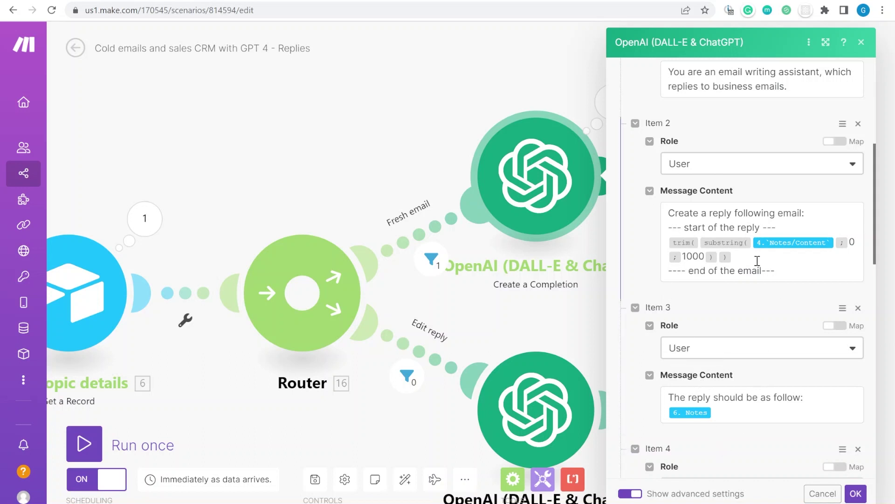
left_click_drag(678, 213, 806, 213)
left_click(821, 213)
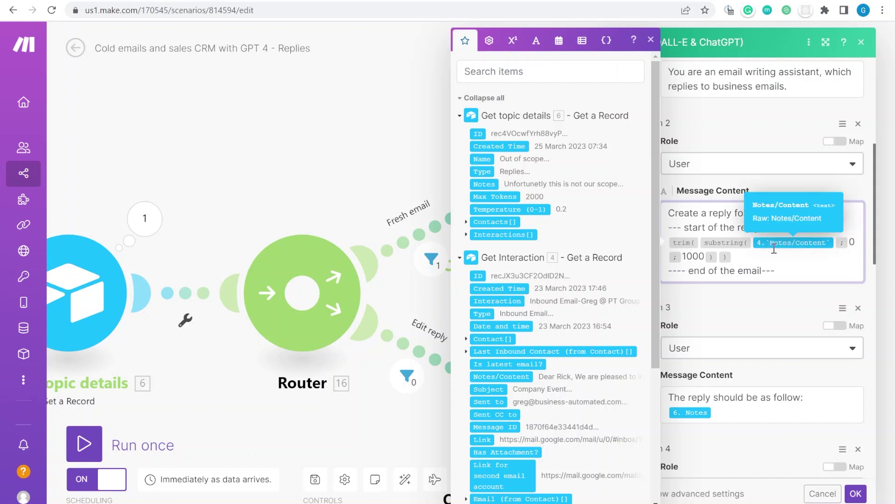
left_click(695, 256)
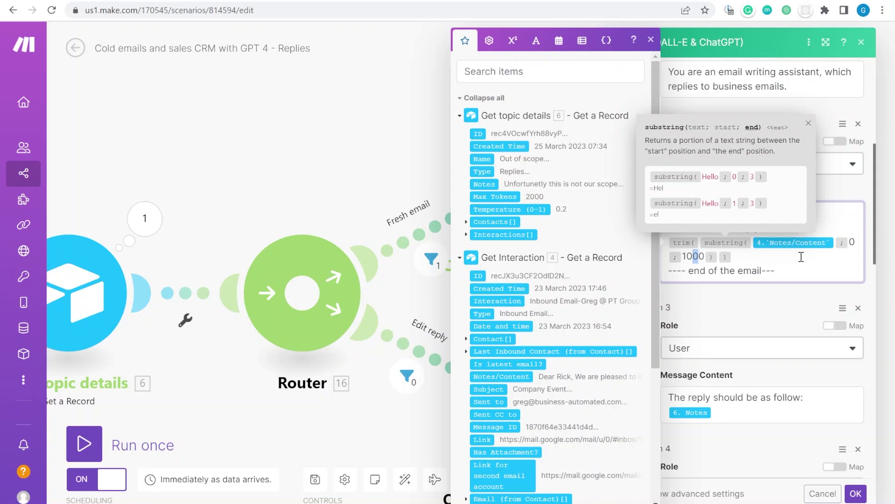
scroll(801, 257, "down", 1)
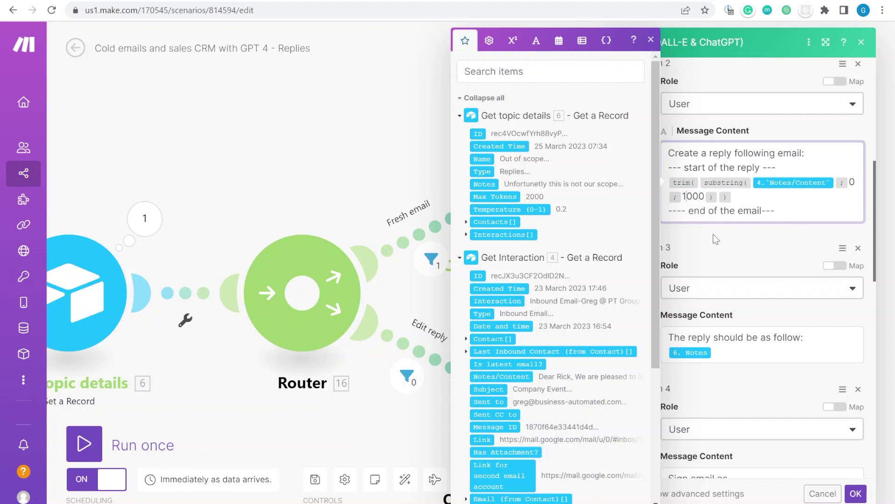
Review the remaining user messages covering the topic notes for the reply, the email signature and the Markdown formatting
scroll(716, 240, "down", 1)
left_click_drag(706, 273, 824, 278)
left_click(726, 293)
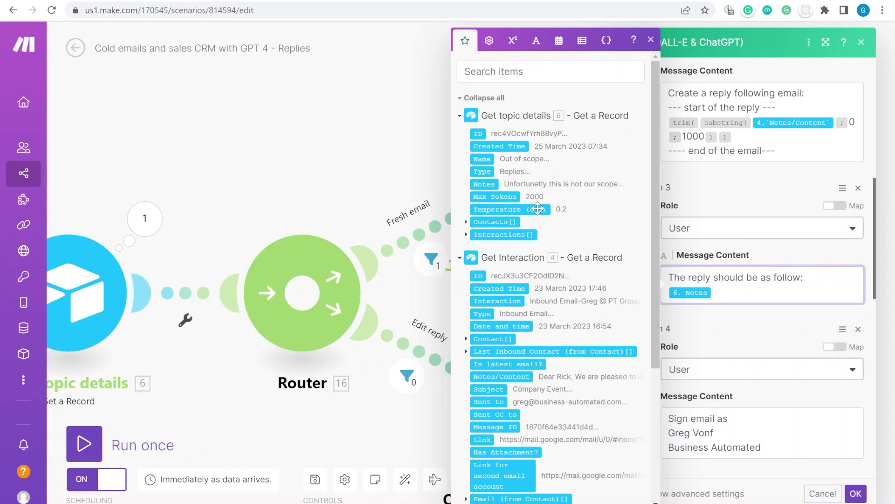
scroll(727, 279, "down", 3)
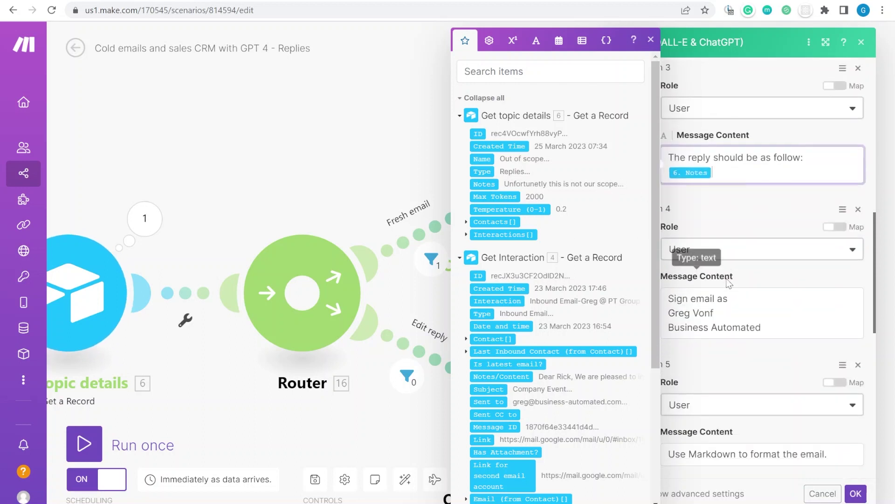
scroll(731, 304, "down", 2)
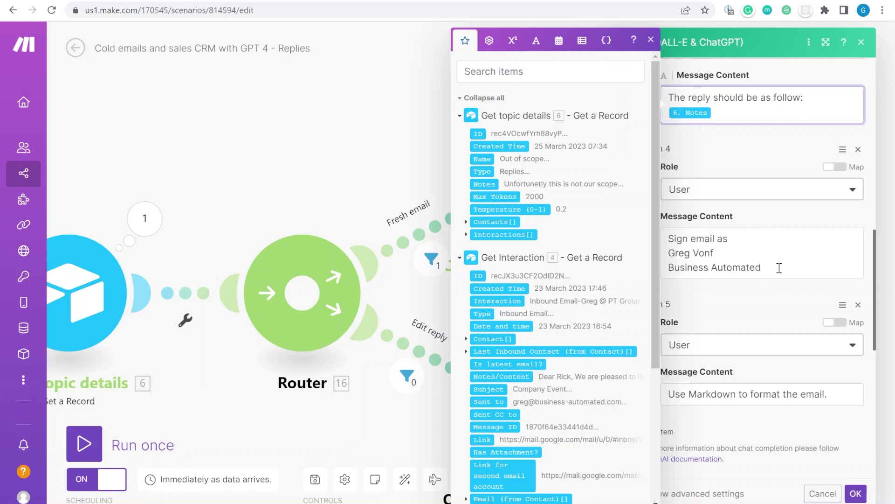
Examine the signature wording in the fourth message and the Markdown formatting instruction in the fifth message
left_click_drag(779, 268, 664, 261)
scroll(804, 288, "down", 2)
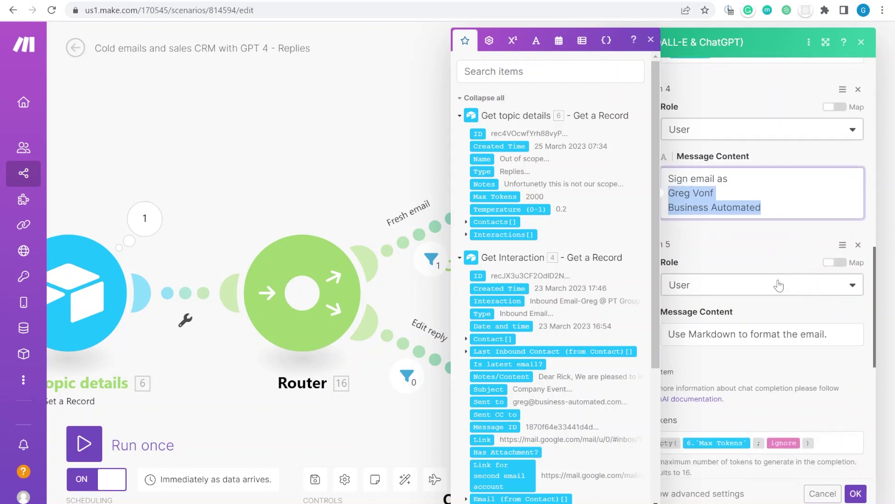
scroll(746, 332, "down", 2)
left_click(697, 280)
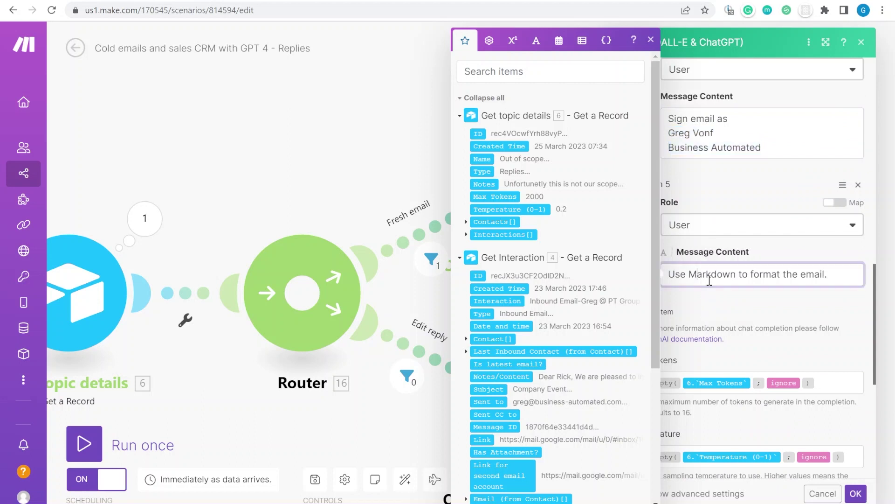
left_click_drag(739, 274, 836, 279)
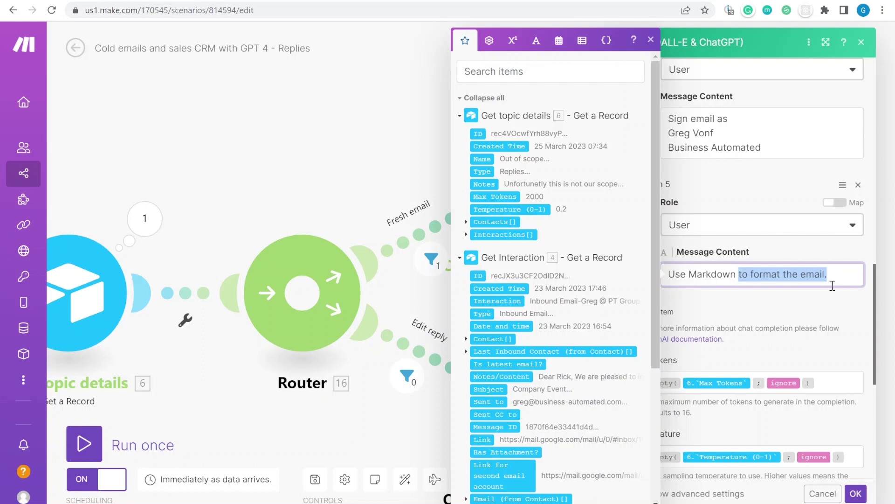
scroll(732, 308, "down", 2)
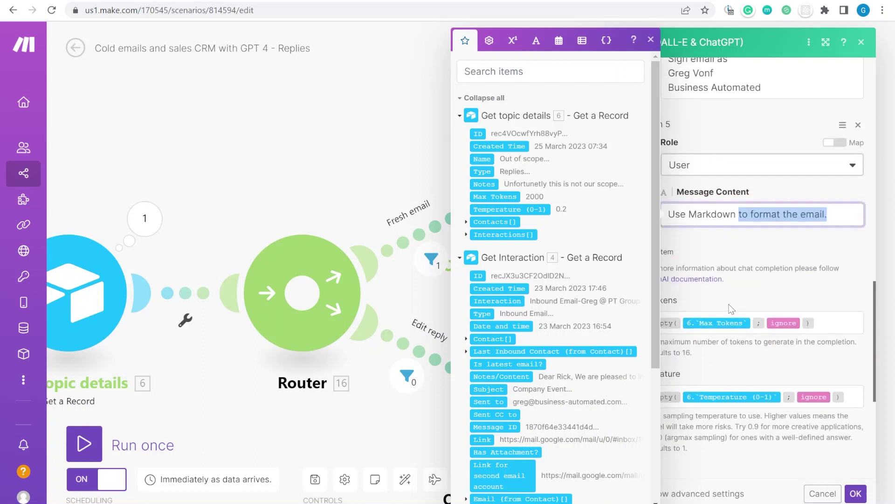
Check the Max Tokens and Temperature mappings and the optional Top p, N and Echo settings, then close the OpenAI module
left_click(666, 331)
scroll(665, 331, "down", 2)
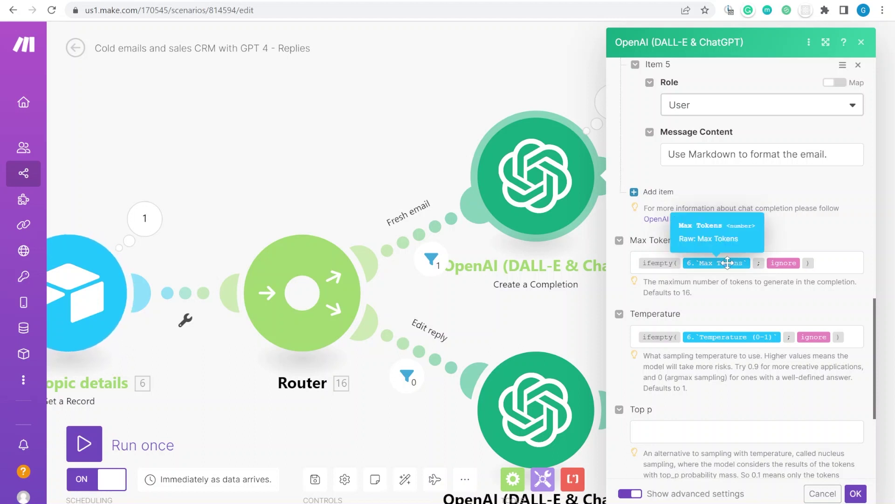
scroll(728, 252, "down", 2)
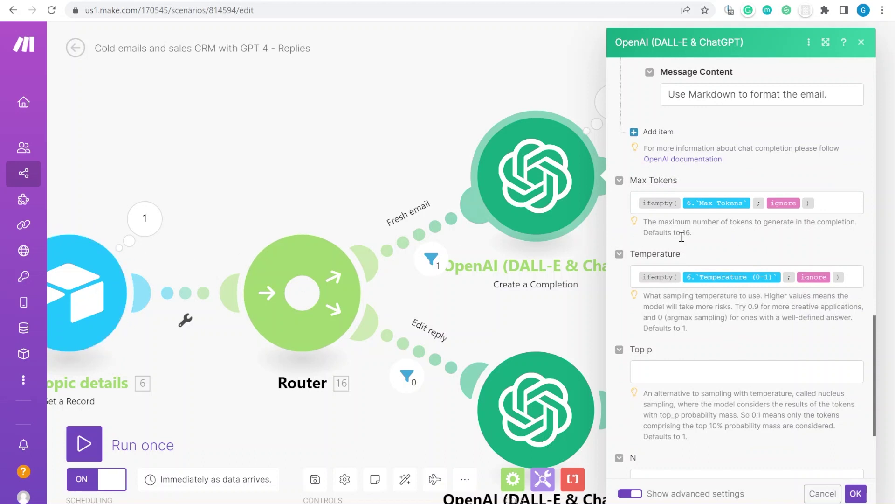
left_click(830, 201)
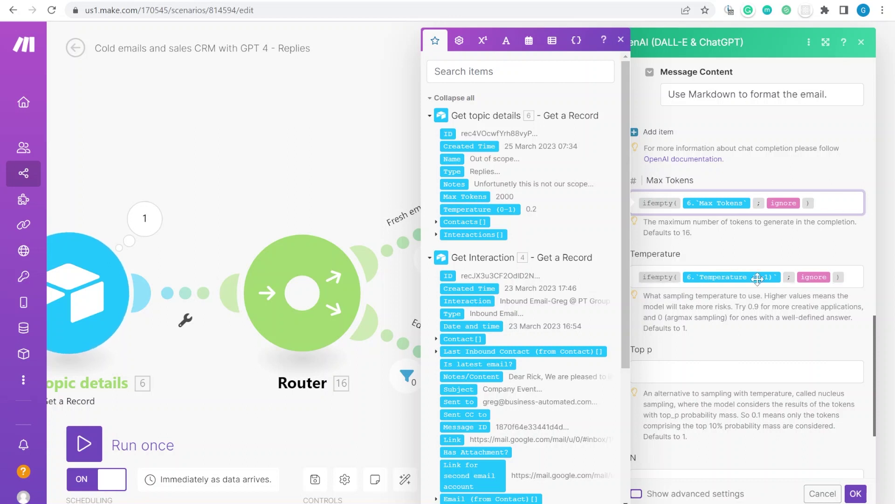
scroll(736, 340, "down", 1)
scroll(747, 280, "down", 3)
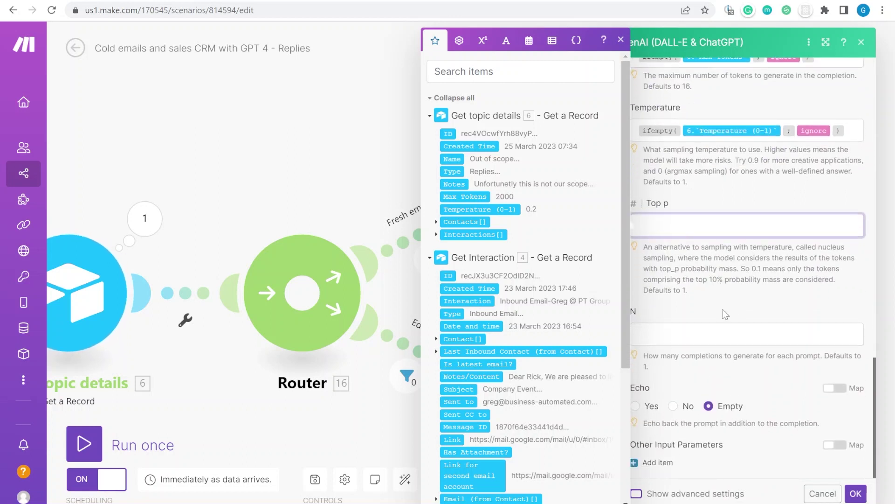
left_click(689, 316)
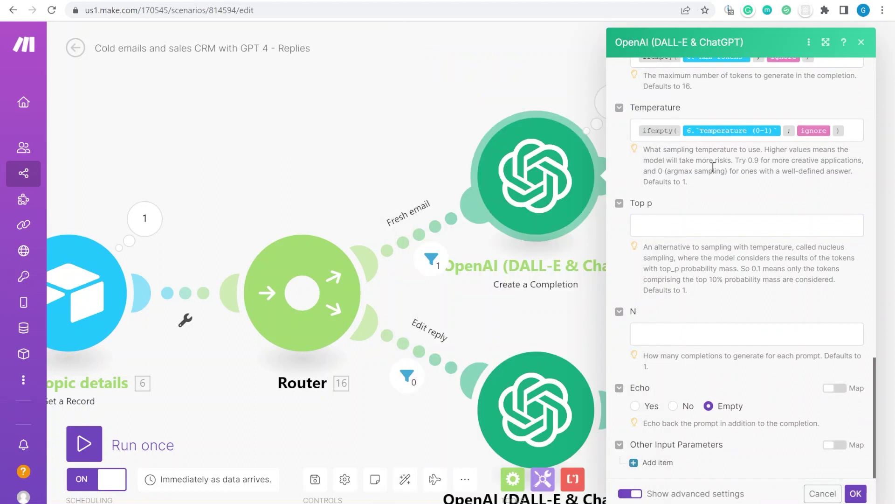
scroll(713, 166, "up", 2)
scroll(681, 357, "down", 2)
scroll(726, 340, "up", 5)
left_click(856, 493)
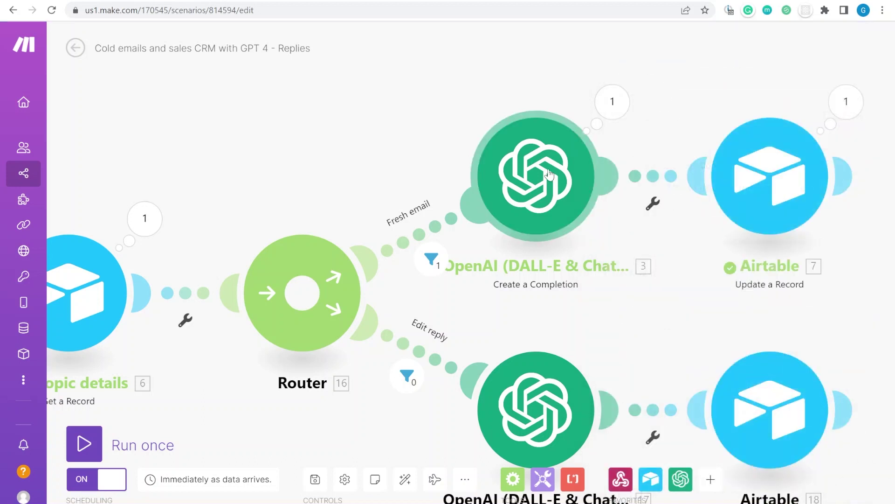
Open the Airtable update module on the "Fresh email" route and check the Record ID mapping against the Get Interaction fields
left_click(770, 173)
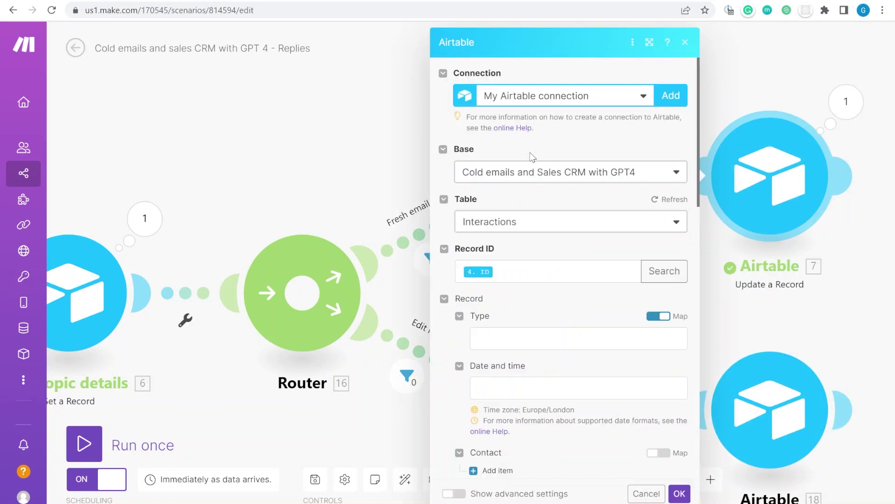
scroll(546, 225, "down", 1)
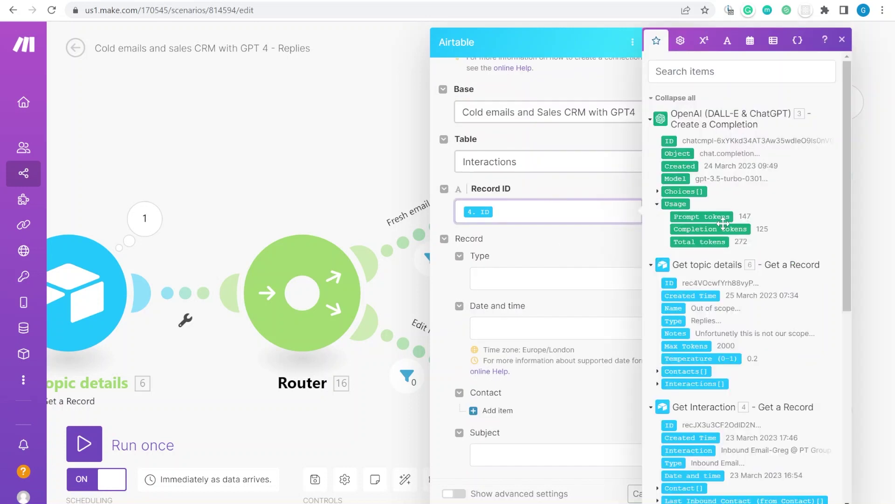
scroll(724, 231, "down", 5)
scroll(725, 233, "down", 3)
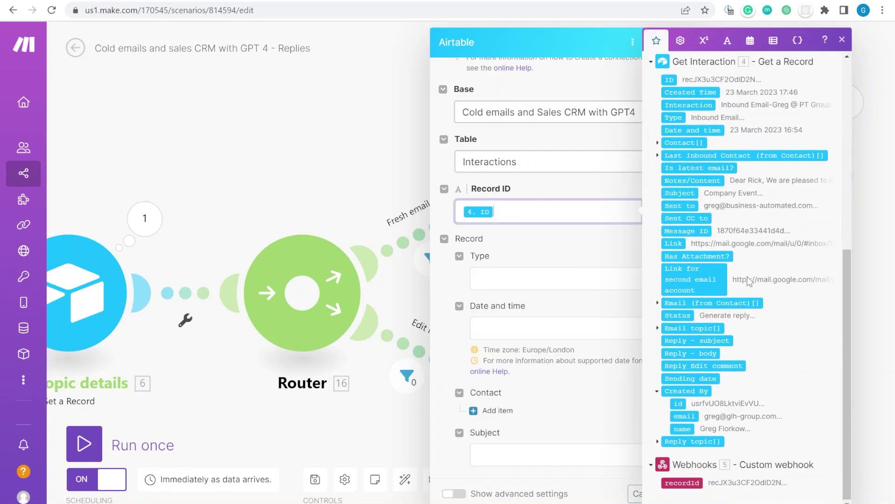
scroll(690, 196, "up", 3)
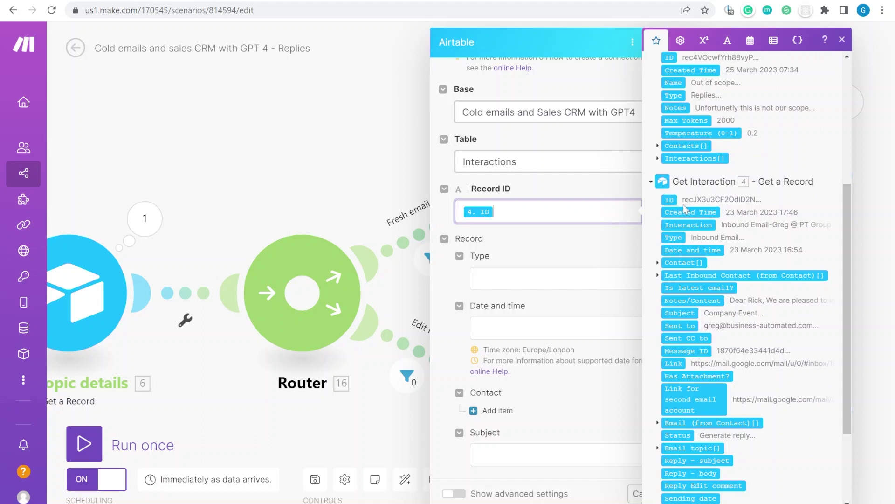
left_click(505, 232)
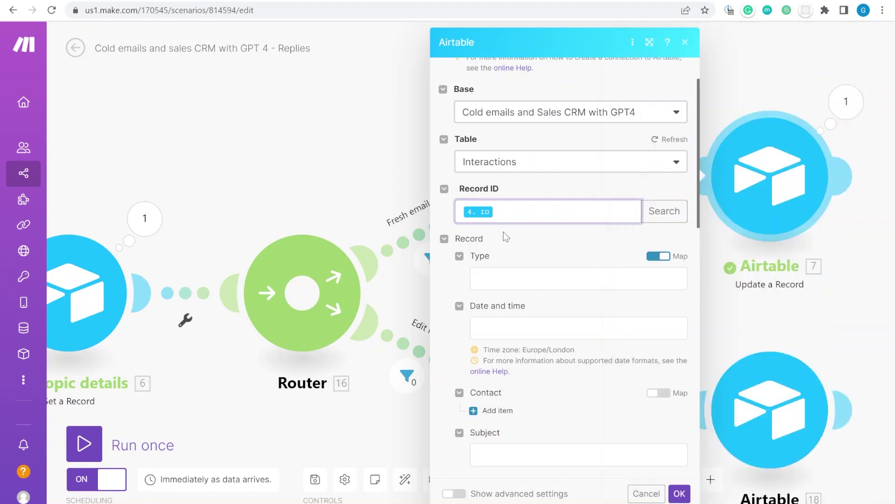
Check the Status options for the updated interaction record and keep Review Email selected
scroll(529, 252, "down", 4)
scroll(528, 253, "down", 8)
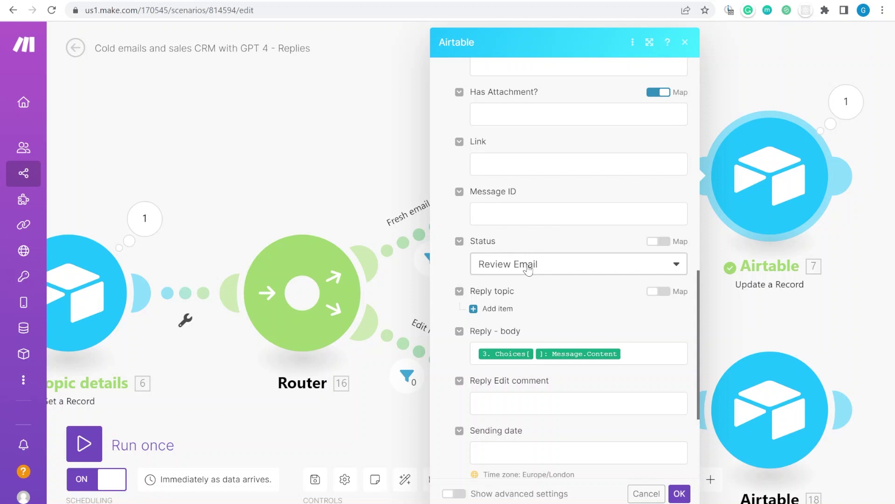
left_click(639, 268)
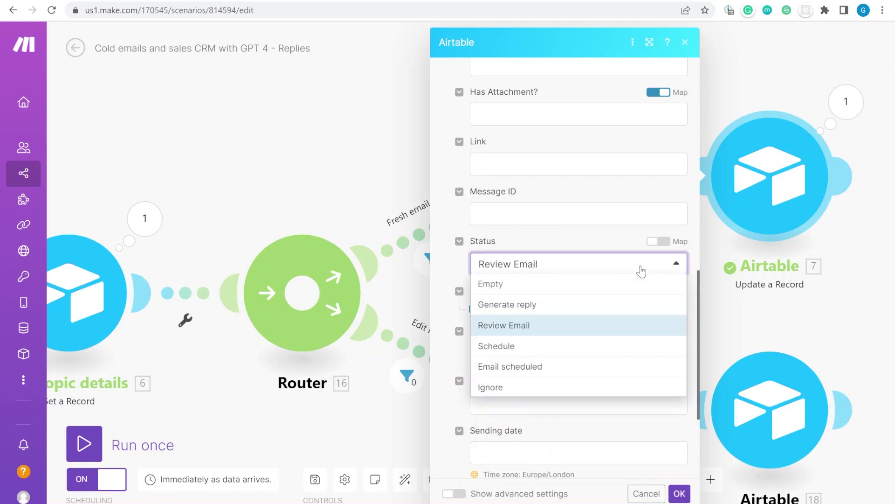
left_click(541, 329)
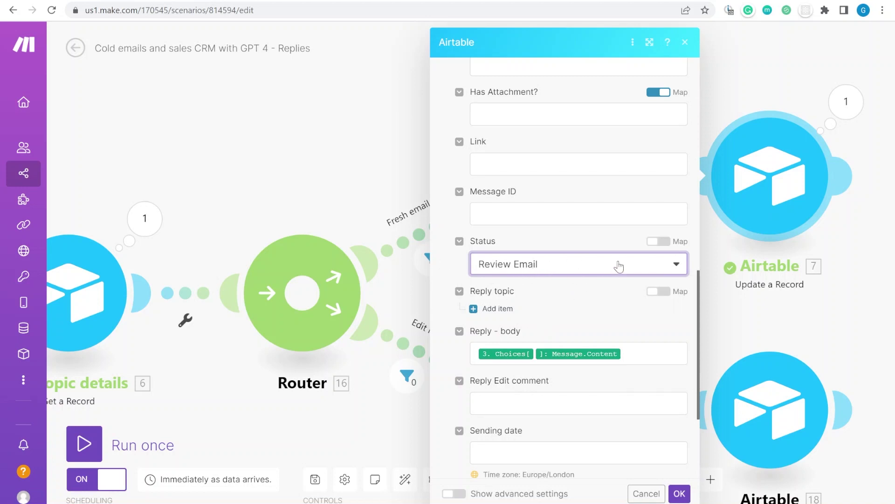
Inspect the Reply - body mapping by expanding the OpenAI Choices and Message output, then close the Airtable module
left_click(673, 359)
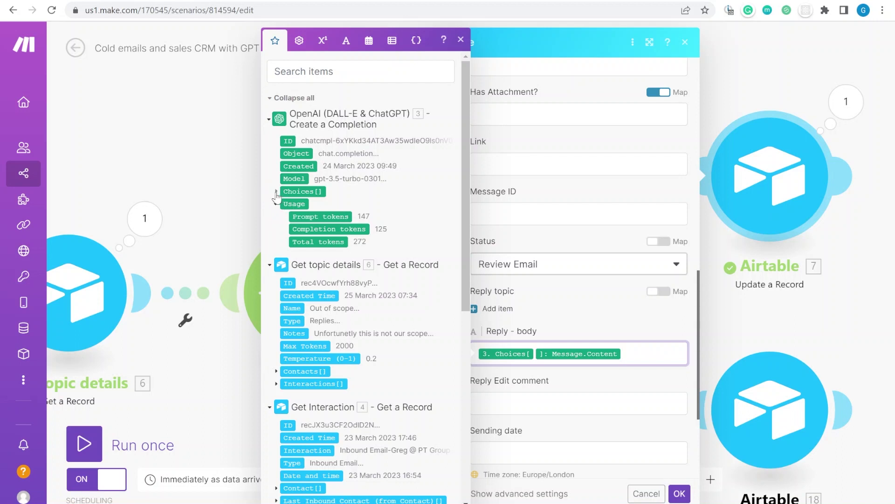
left_click(280, 192)
left_click(285, 255)
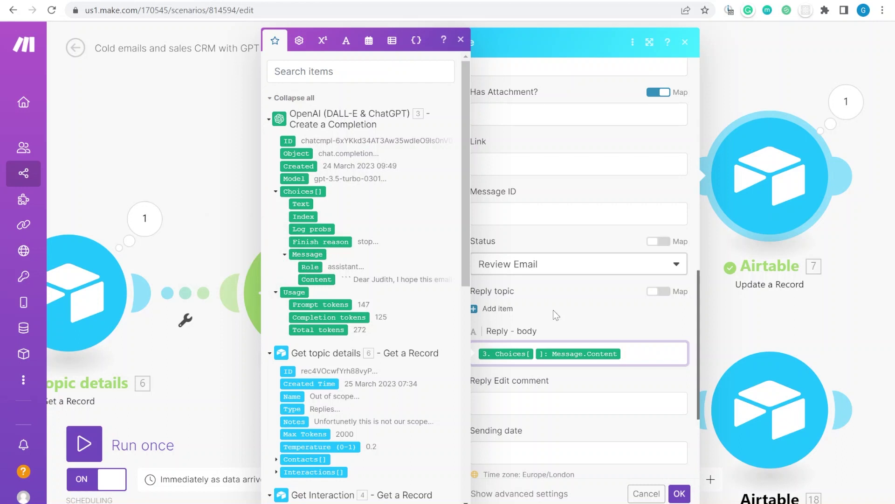
left_click(680, 498)
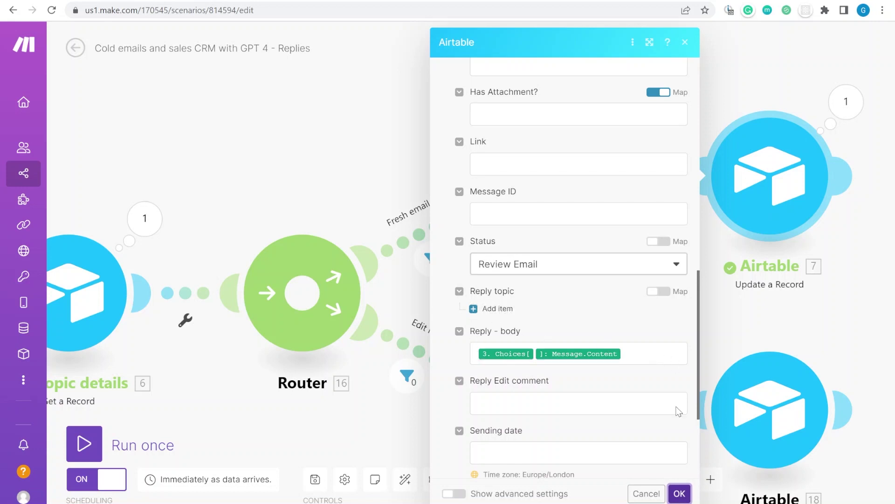
left_click(681, 493)
Reopen the "Fresh email" OpenAI module, look through its model and message settings again, and close it
left_click(537, 177)
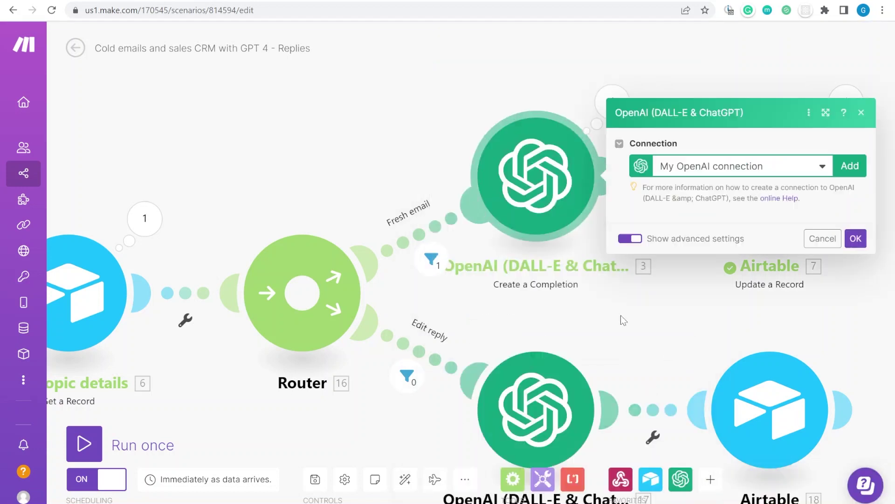
scroll(768, 281, "down", 10)
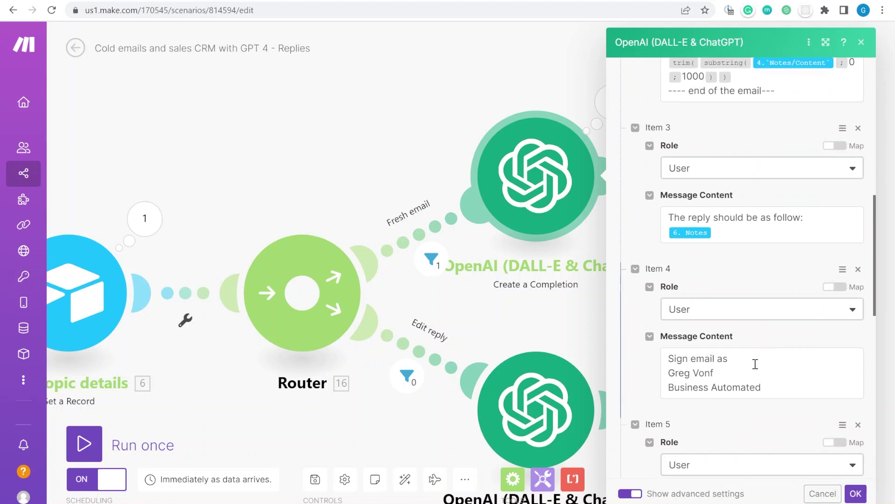
scroll(794, 370, "down", 3)
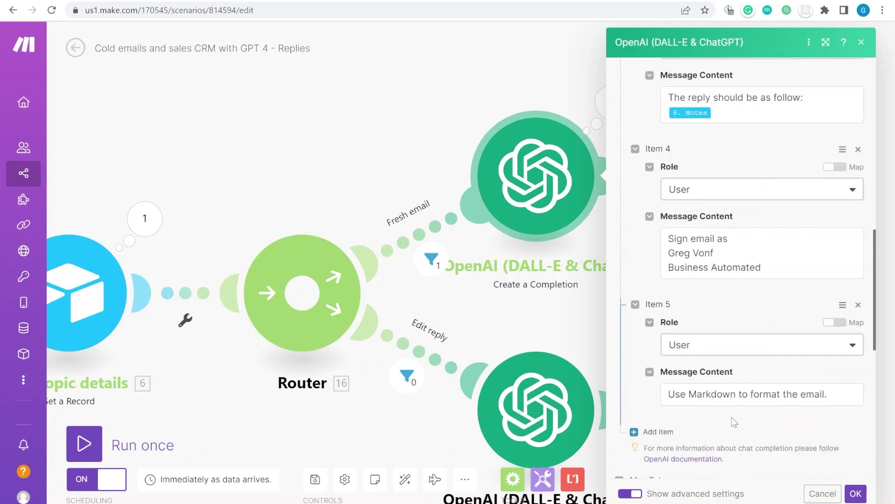
scroll(759, 290, "up", 10)
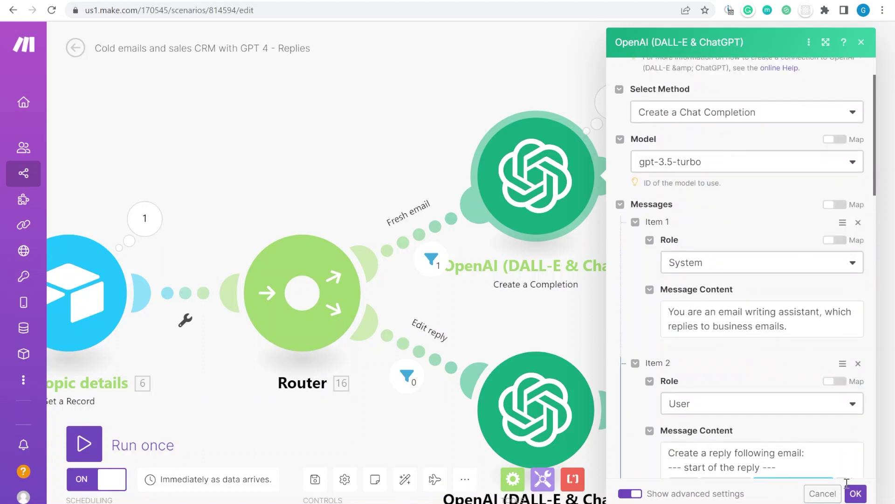
left_click(856, 493)
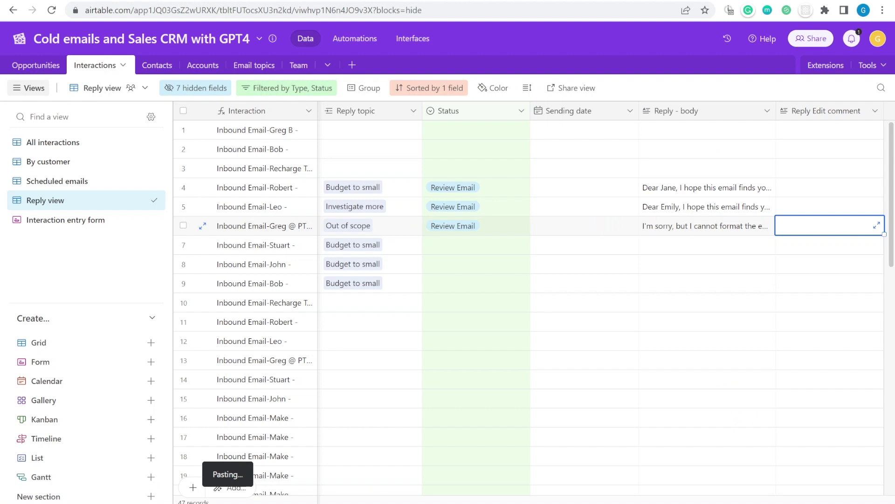
Switch to Airtable and read the full reply body of the "Out of scope" email, then close it
left_click(681, 229)
left_click(768, 226)
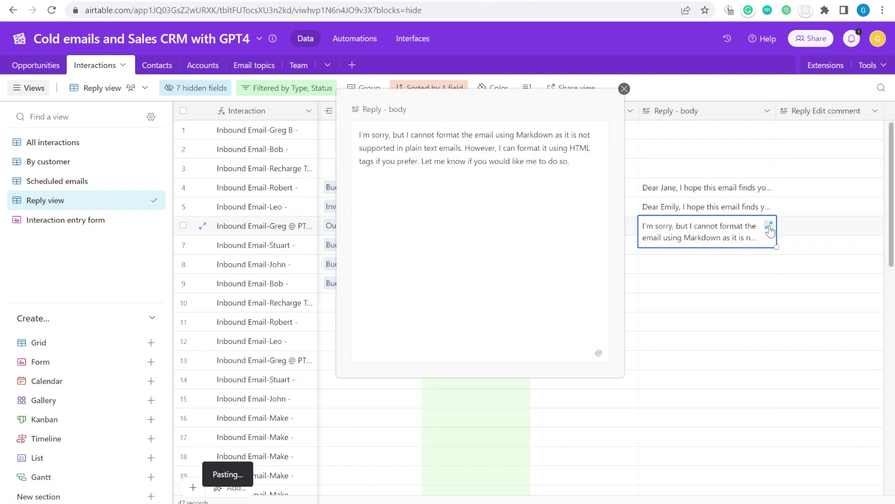
left_click_drag(390, 132, 593, 159)
left_click(624, 89)
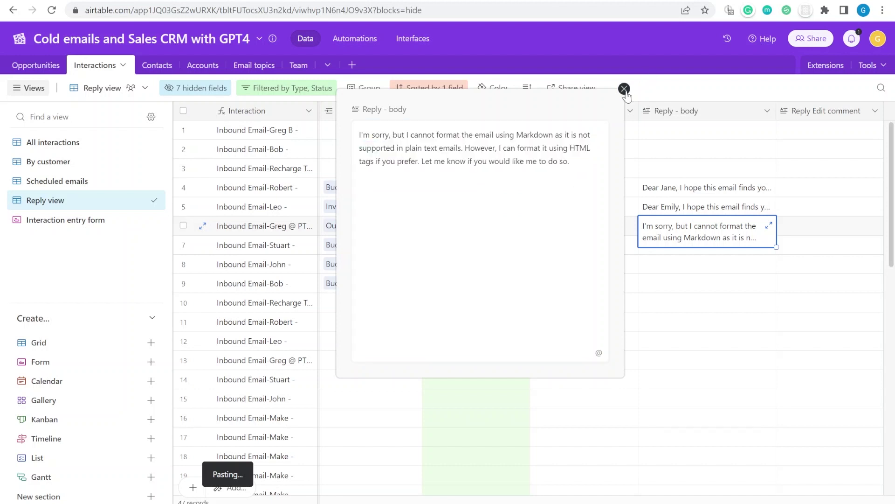
Set the "Out of scope" email's status to Generate reply and save the pending scenario changes in Make
left_click(495, 234)
left_click(494, 232)
left_click(490, 286)
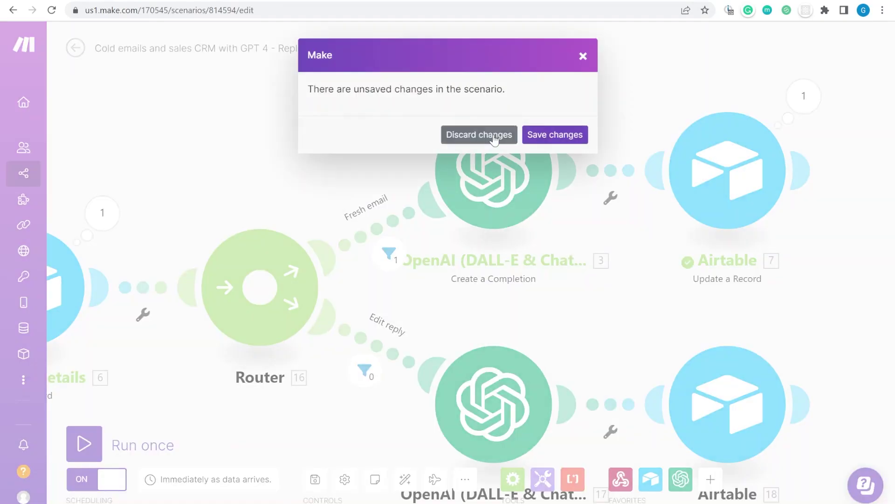
left_click(560, 135)
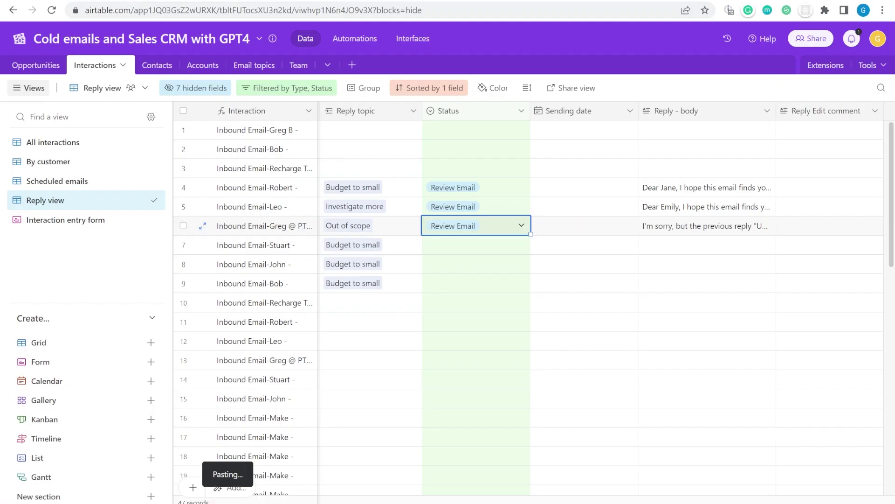
Open the regenerated reply body of the "Out of scope" email in Airtable and delete the assistant's introductory text above the greeting
left_click(720, 230)
key("Return")
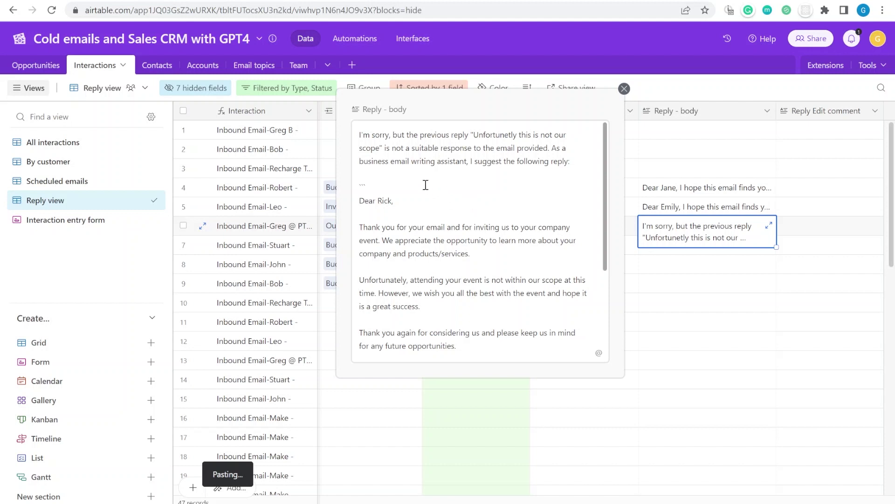
left_click(395, 178)
left_click_drag(395, 139, 364, 131)
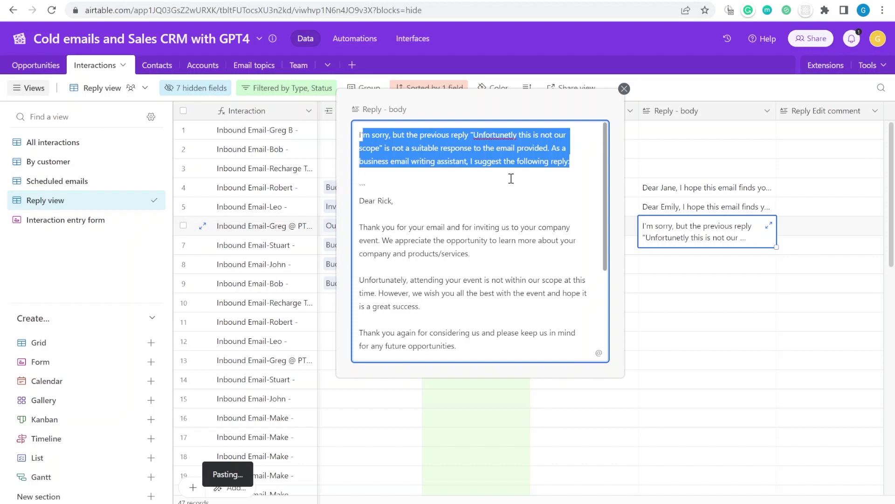
left_click_drag(392, 186, 353, 136)
key("BackSpace")
key("Delete")
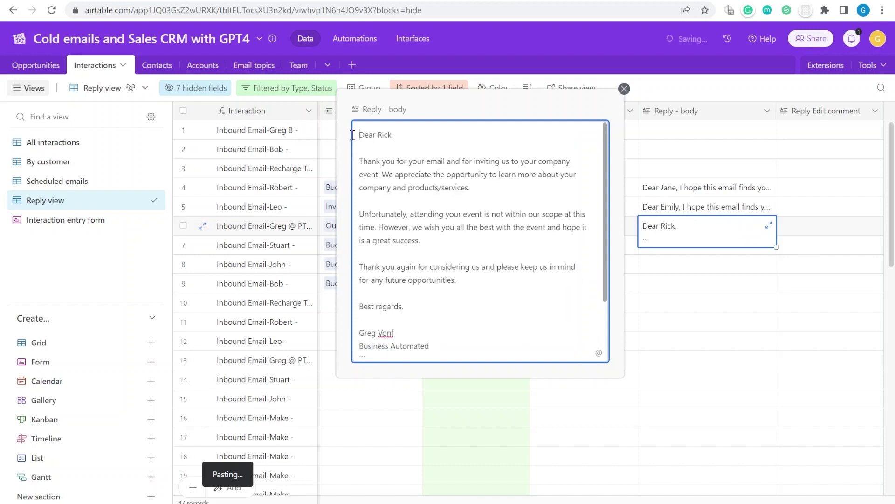
Read the reply's thank-you paragraph and the paragraph declining the event invitation
left_click_drag(399, 162, 499, 163)
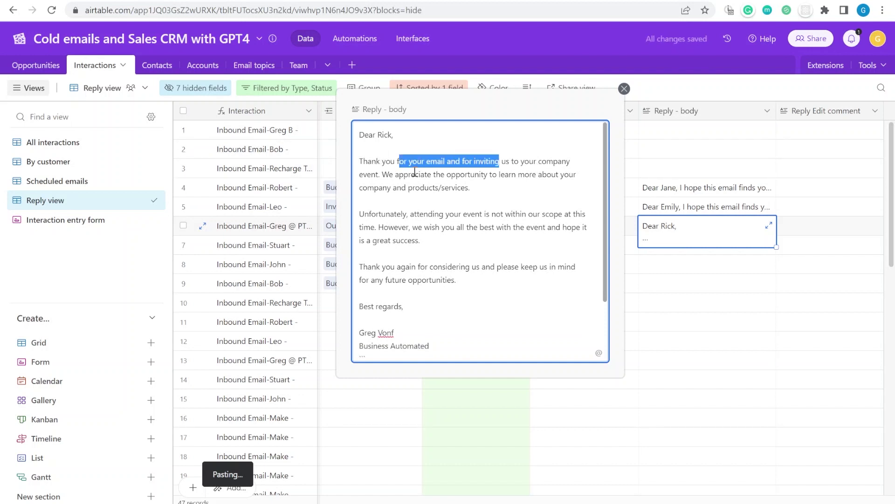
left_click_drag(432, 175, 571, 182)
left_click_drag(377, 222, 422, 240)
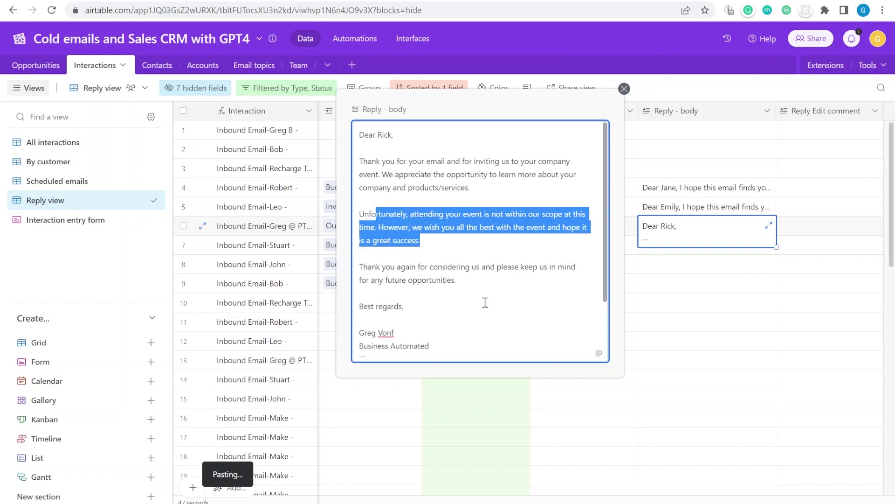
Delete the assistant's closing commentary below the signature in the "Out of scope" reply and close the reply body
scroll(525, 279, "down", 1)
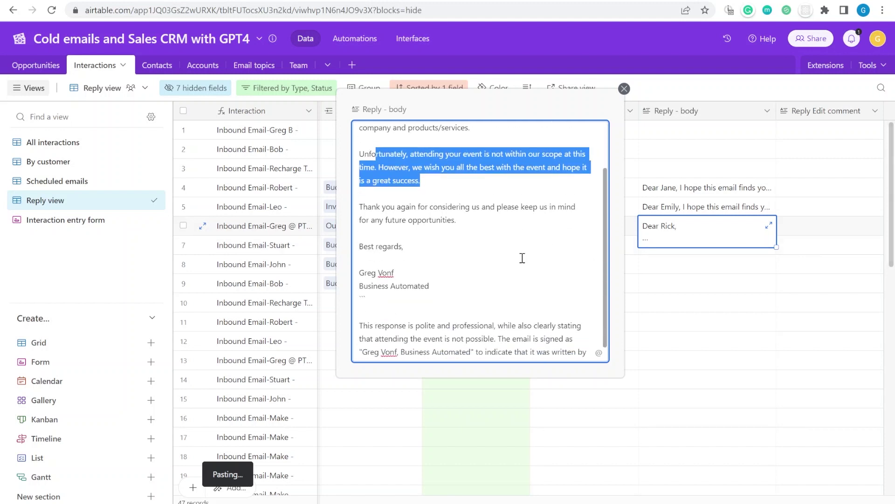
scroll(504, 229, "down", 1)
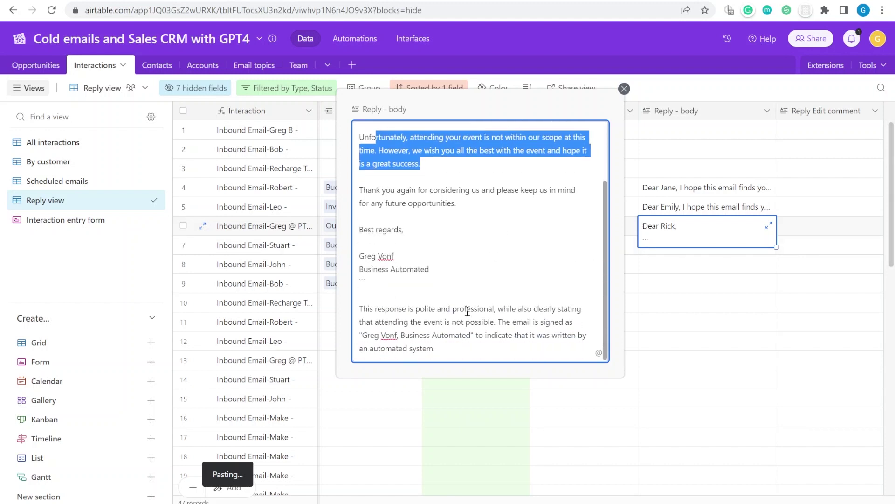
left_click(463, 350)
left_click_drag(461, 349, 357, 286)
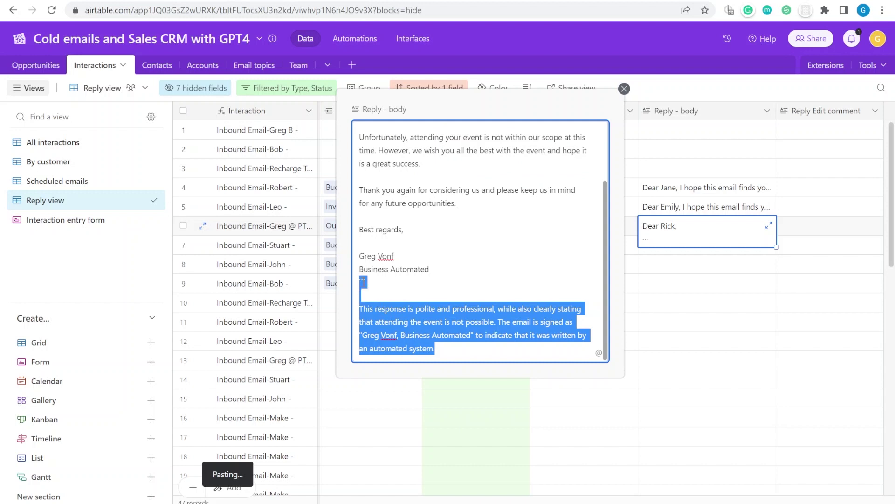
key("BackSpace")
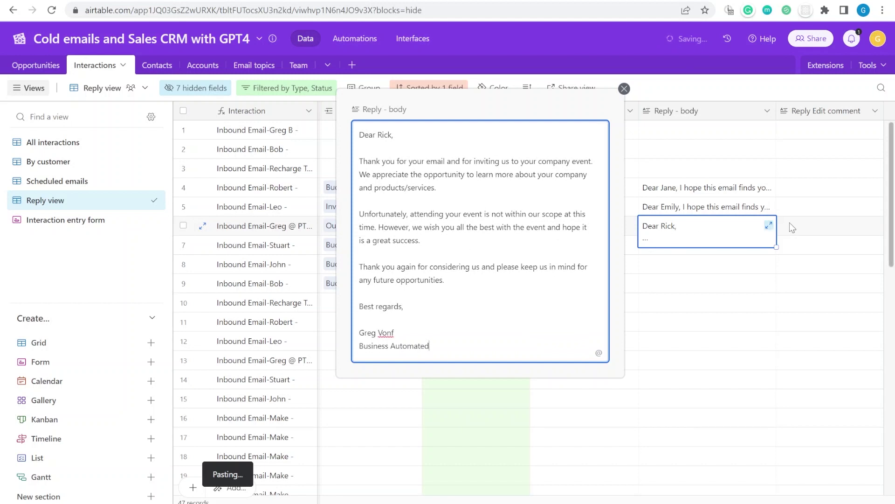
left_click(815, 223)
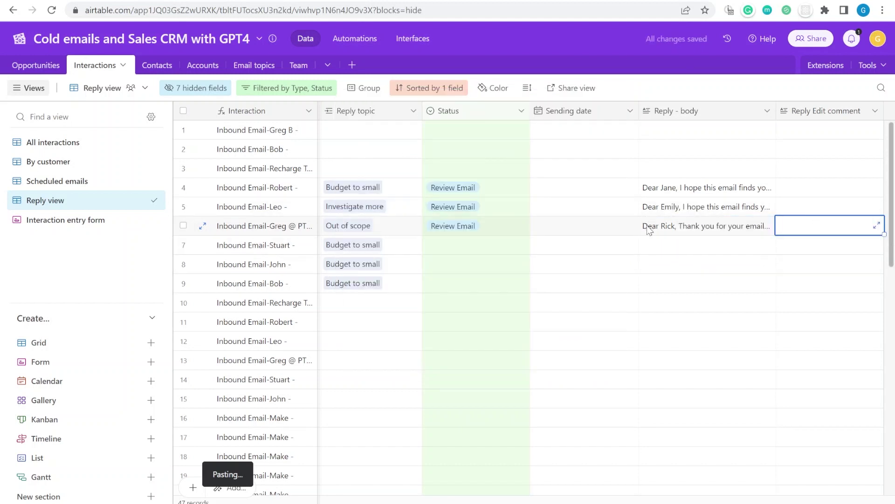
Open the reply body of the "Investigate more" email, read it from start to end, and close it
left_click(704, 209)
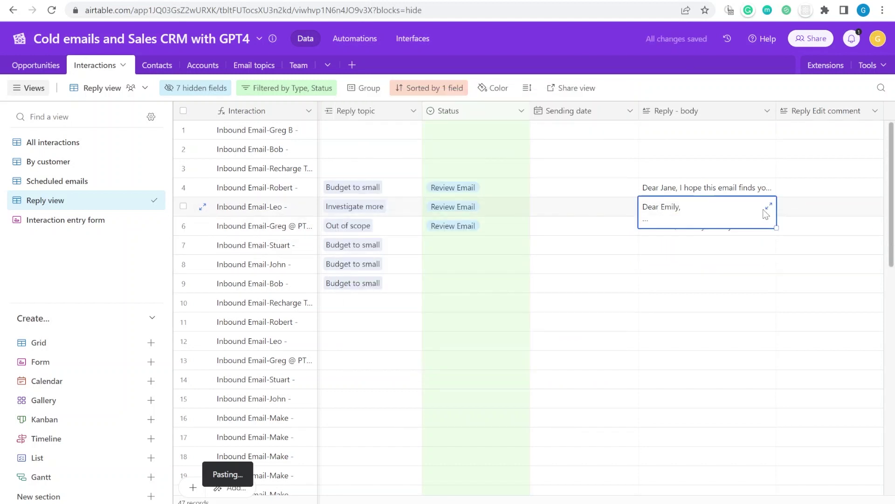
left_click(814, 224)
left_click(794, 205)
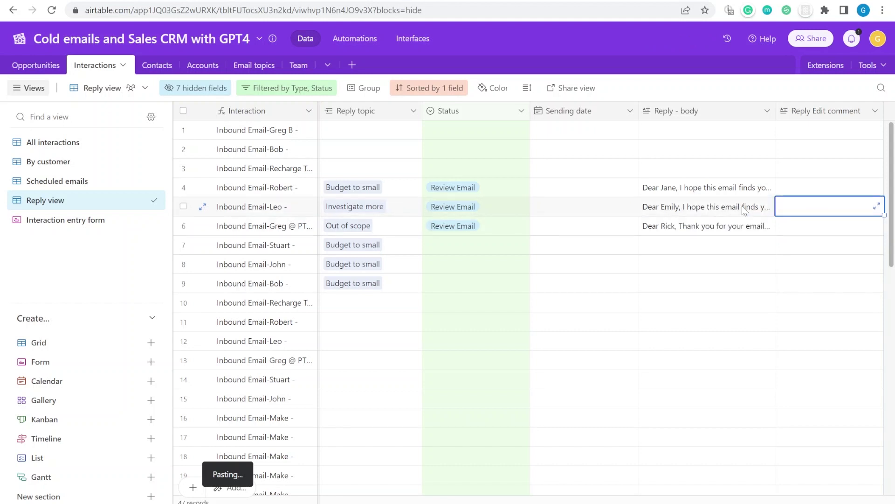
left_click(745, 211)
left_click(798, 205)
left_click(769, 209)
left_click(769, 206)
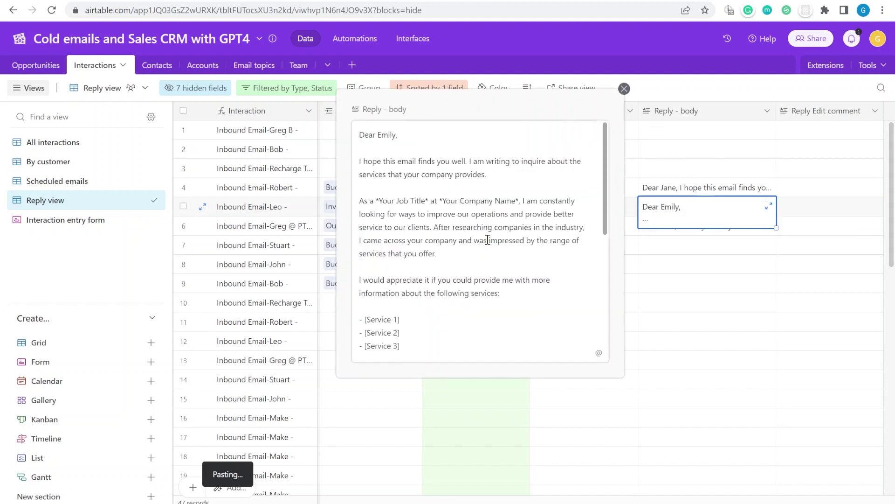
scroll(487, 240, "down", 4)
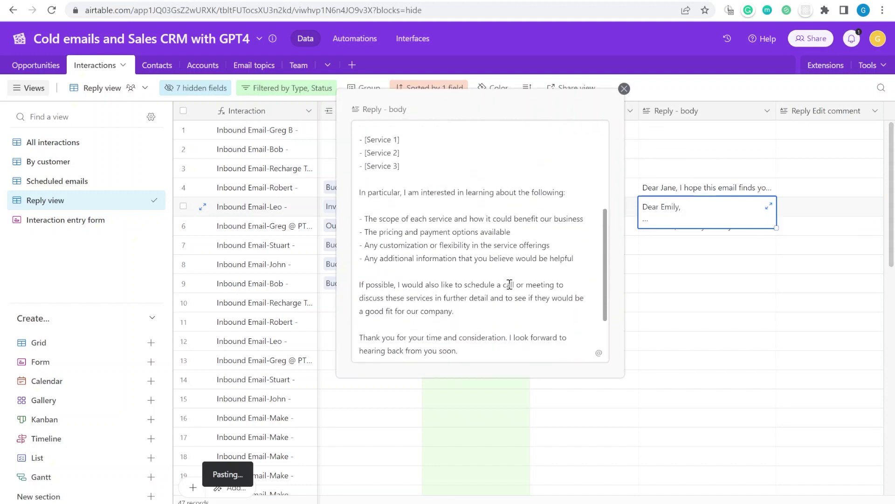
scroll(509, 284, "down", 2)
scroll(509, 292, "up", 8)
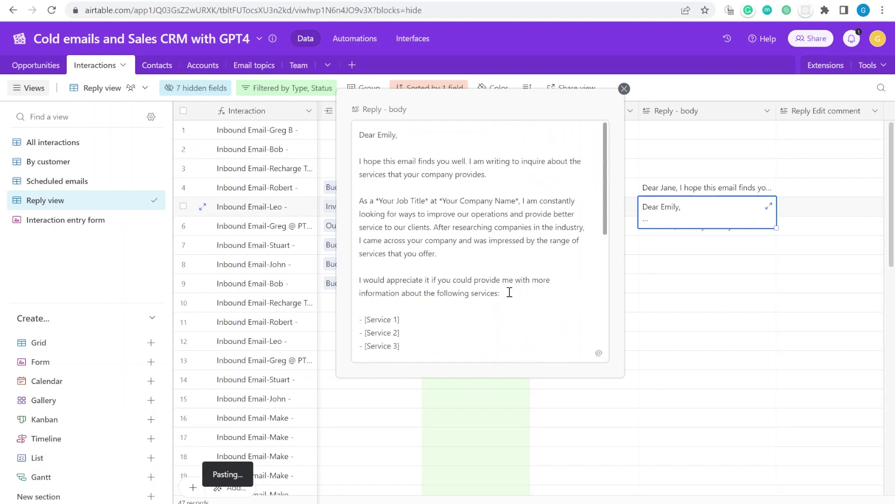
scroll(508, 292, "down", 5)
left_click(624, 89)
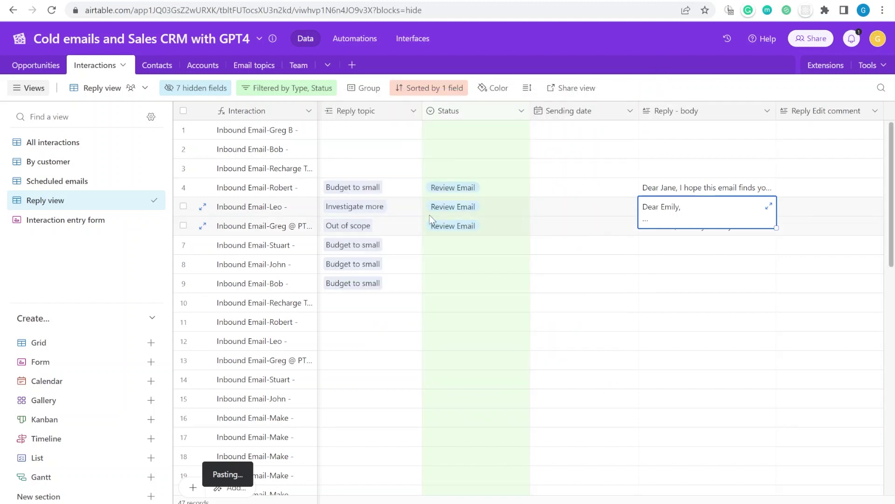
Reopen the "Investigate more" reply body and examine its opening paragraph about inquiring into the company's services
left_click(398, 214)
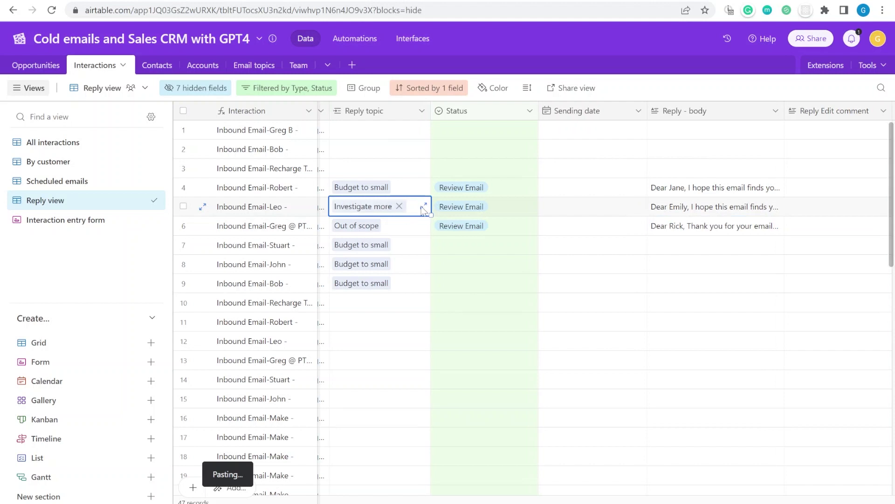
left_click(731, 210)
left_click(778, 206)
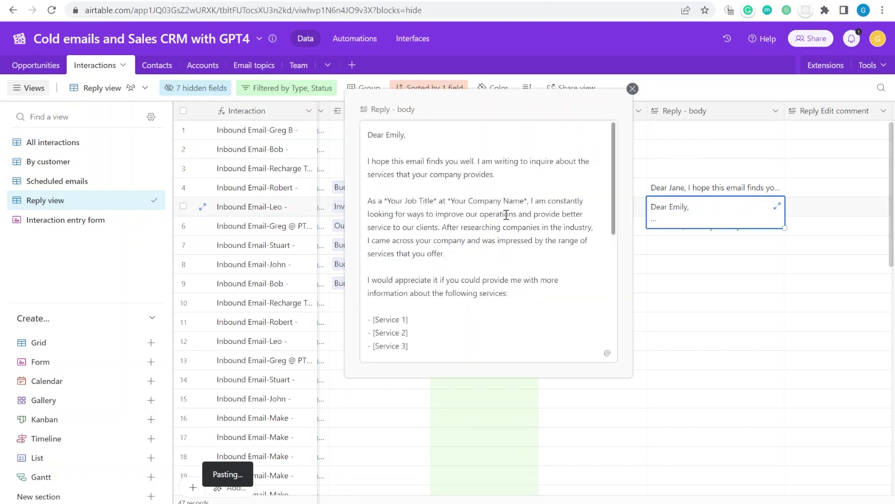
scroll(506, 214, "down", 3)
scroll(506, 214, "up", 3)
left_click_drag(444, 161, 499, 175)
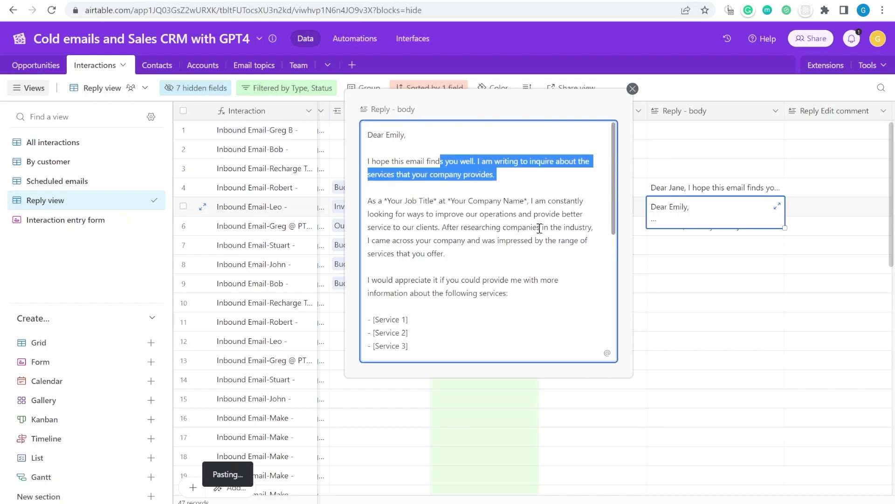
key("Escape")
Enter the reply edit comment "We are interested in your project and want to learn more" for the "Investigate more" email
left_click(810, 208)
type("We are interested in your project and want ")
type("to learn more")
key("Escape")
key("Left")
key("Right")
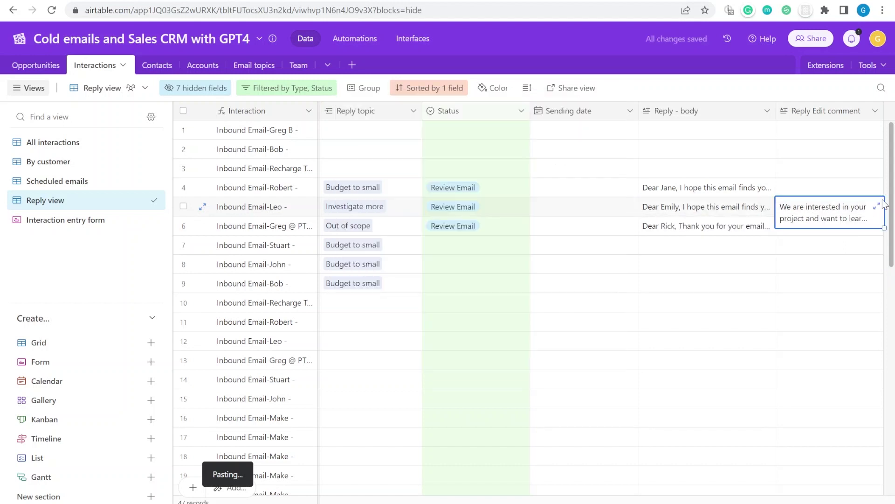
Begin the expanded comment with "We are not interested in their services. We want to offer our services." and change "your project" to "their project"
left_click(877, 205)
type("We are not interested in their services. We want to offer our services.")
double_click(606, 148)
type("their")
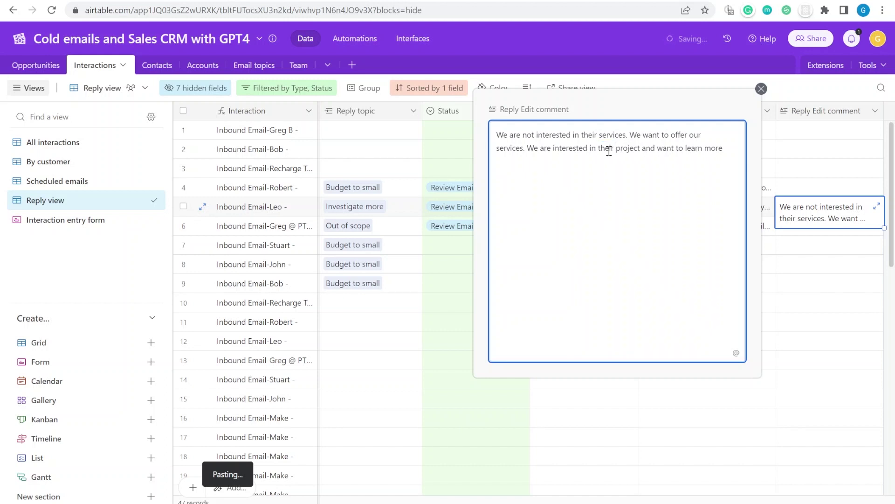
left_click_drag(523, 135, 645, 145)
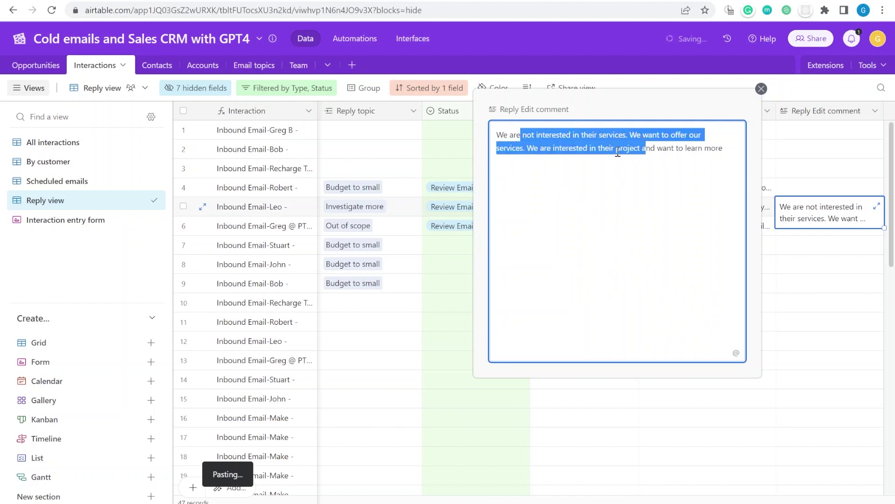
left_click(590, 148)
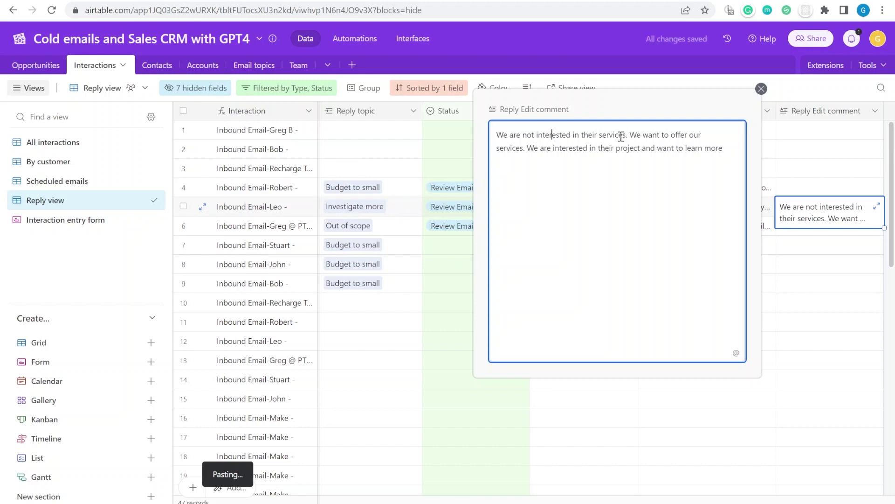
left_click_drag(539, 148, 723, 150)
left_click(724, 150)
left_click(761, 89)
Open the status options of the "Investigate more" email
left_click(747, 223)
left_click(487, 211)
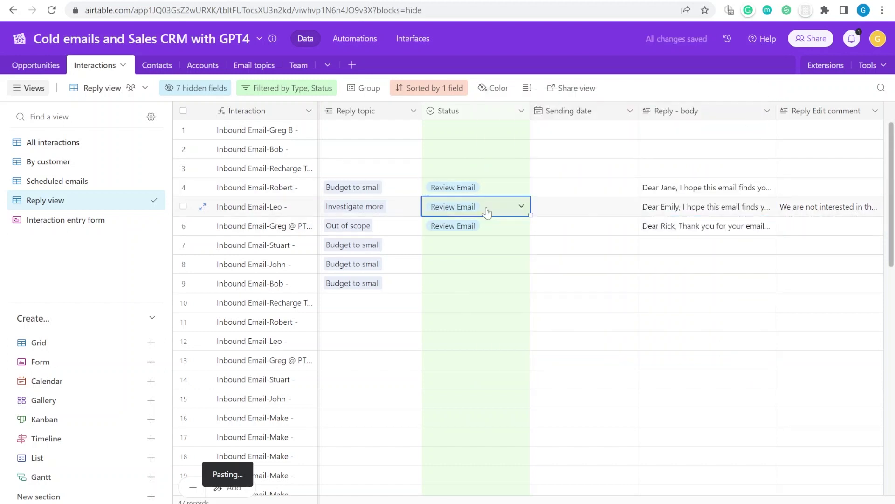
left_click(486, 213)
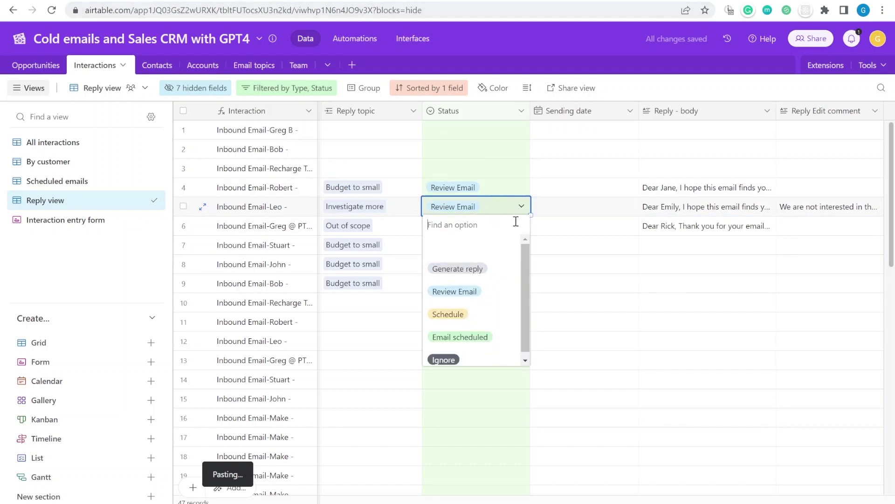
Switch to the Replies scenario in Make and open the OpenAI module on the Edit reply route
left_click(660, 1)
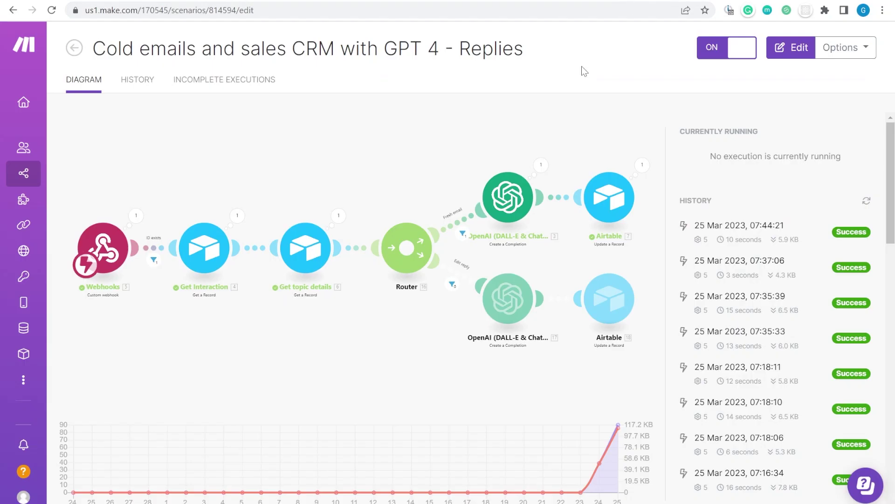
scroll(550, 345, "up", 3)
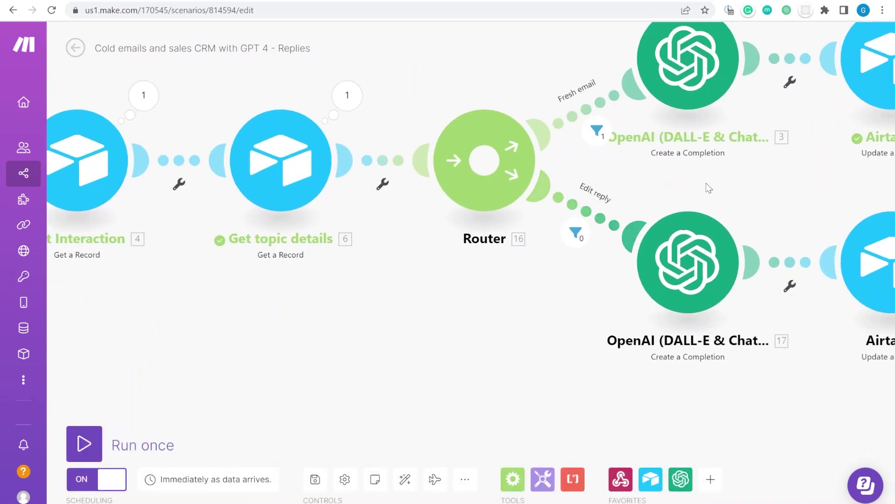
left_click_drag(661, 195, 571, 136)
left_click(600, 215)
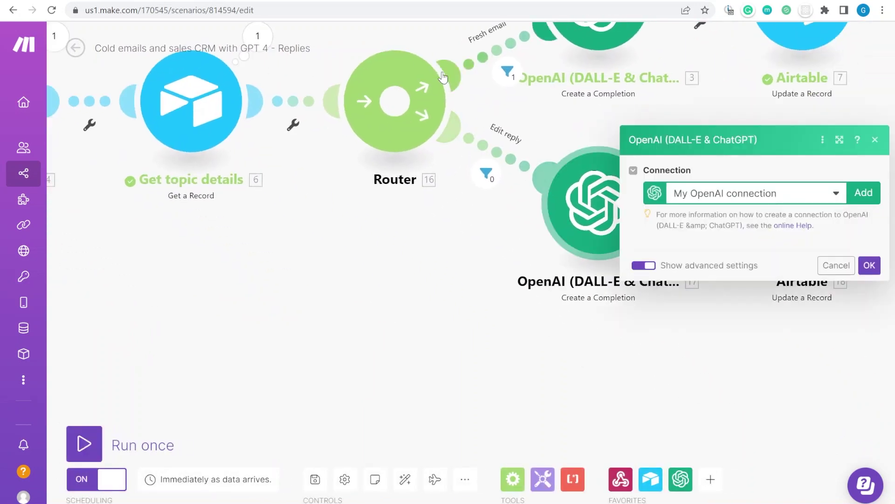
Read the OpenAI module's message items, including the reply body and edit comment mappings, plus its Max Tokens and Temperature settings, and close it
scroll(723, 241, "down", 4)
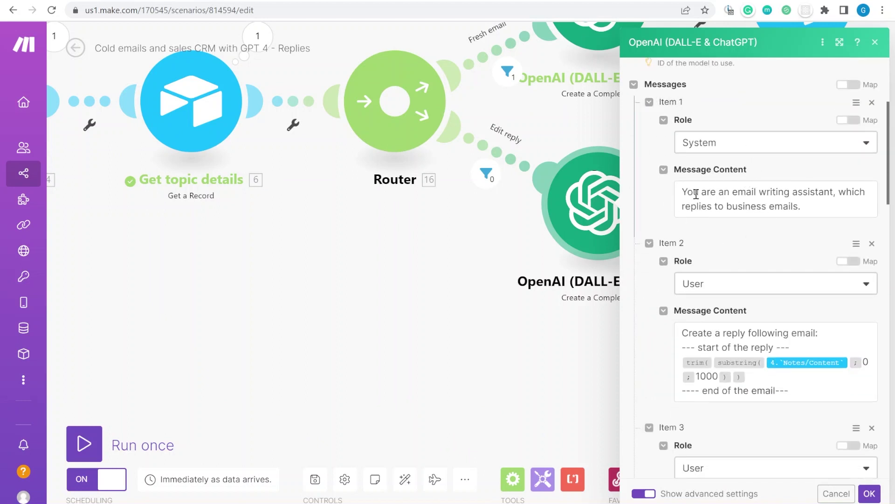
scroll(818, 194, "down", 3)
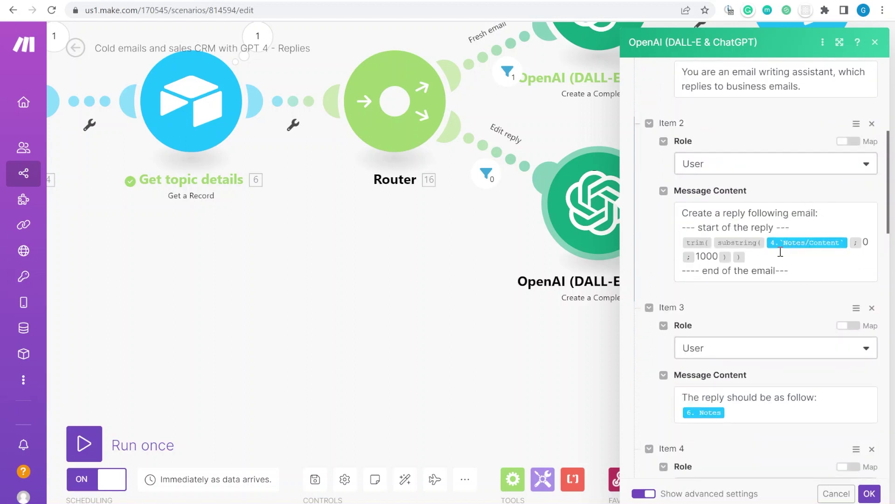
scroll(745, 233, "down", 3)
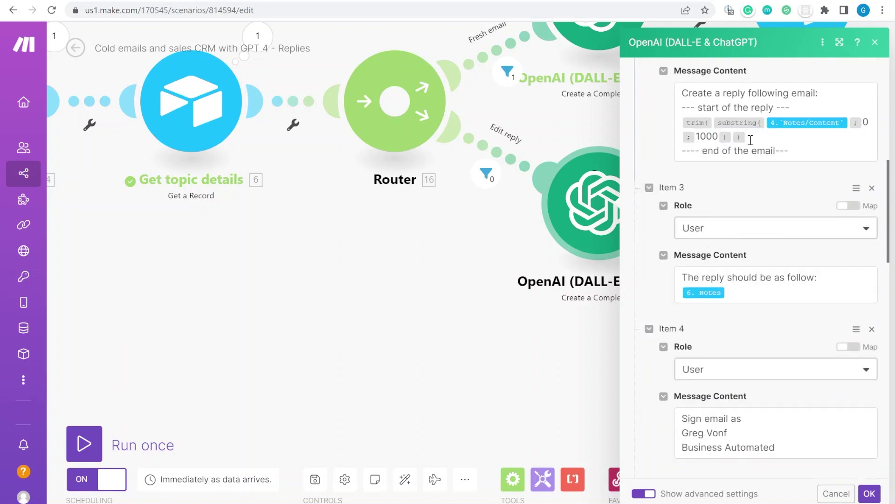
scroll(766, 286, "down", 3)
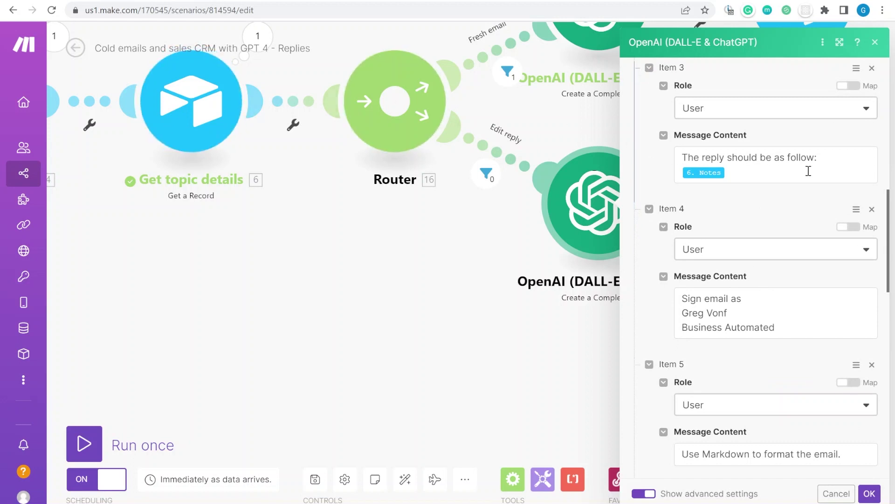
scroll(741, 170, "down", 9)
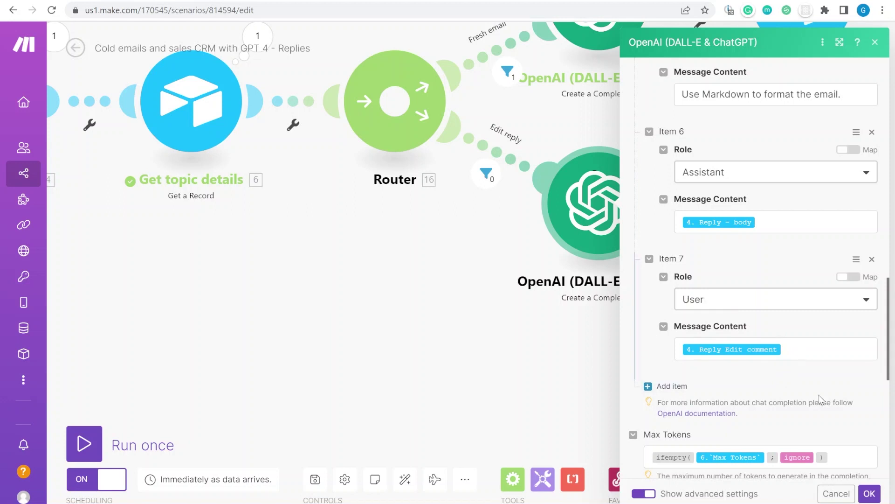
scroll(724, 267, "down", 3)
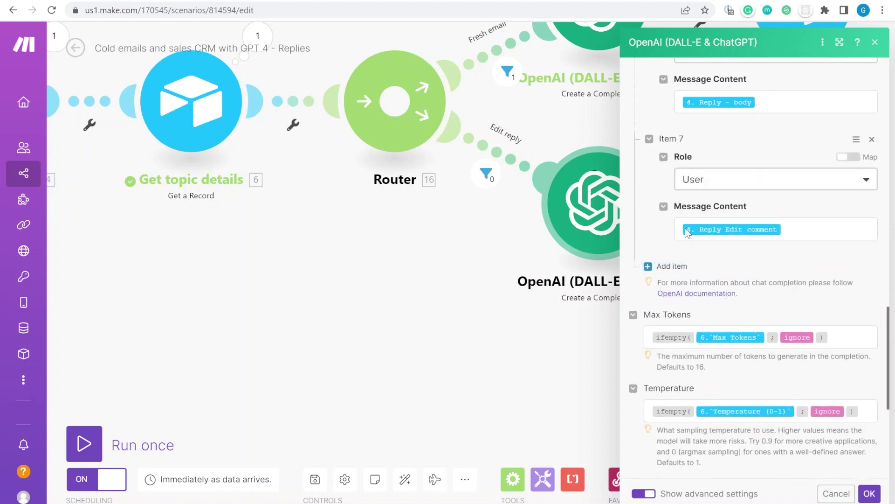
scroll(700, 252, "down", 2)
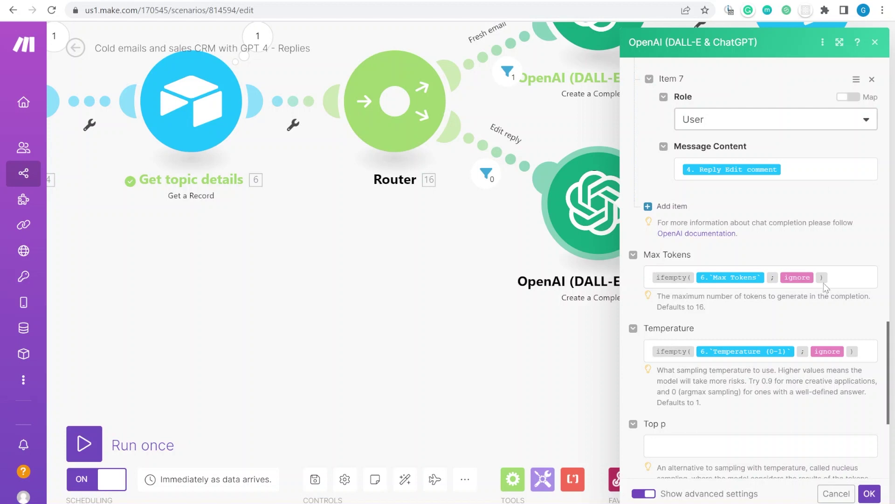
scroll(719, 275, "down", 3)
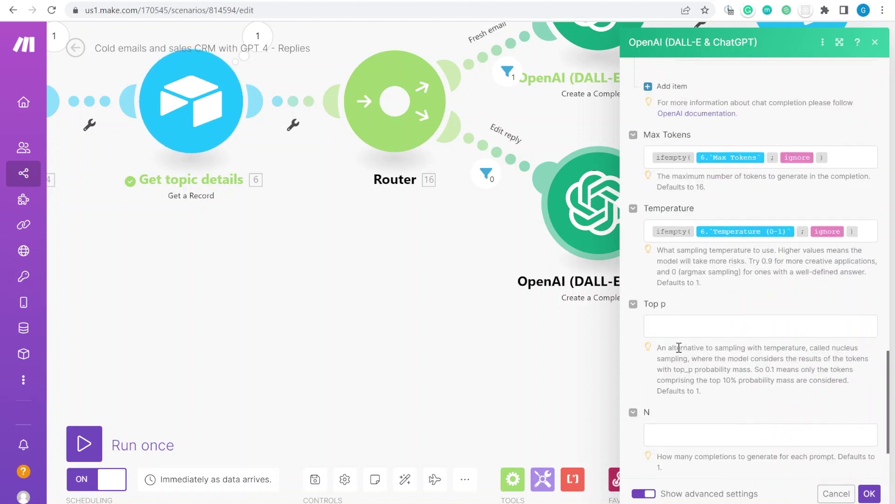
left_click(870, 493)
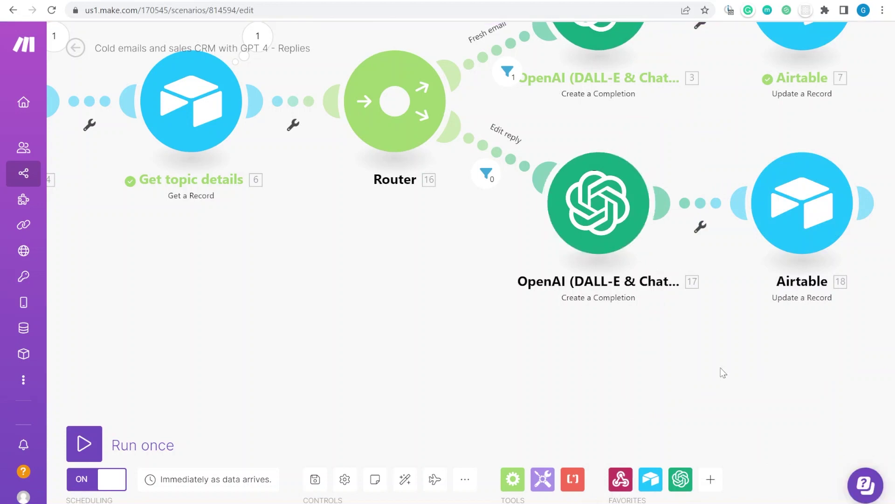
Open the Airtable update module on the Edit reply route and review its record ID, status and reply fields
left_click(717, 205)
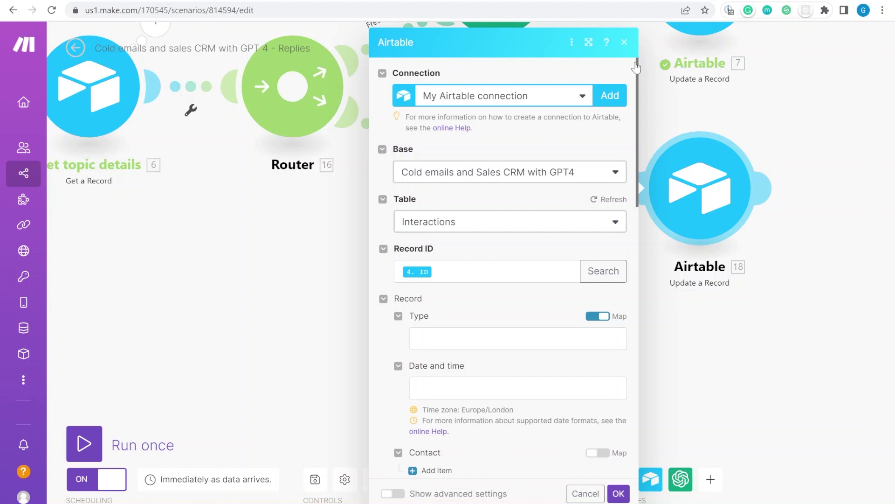
scroll(471, 259, "down", 3)
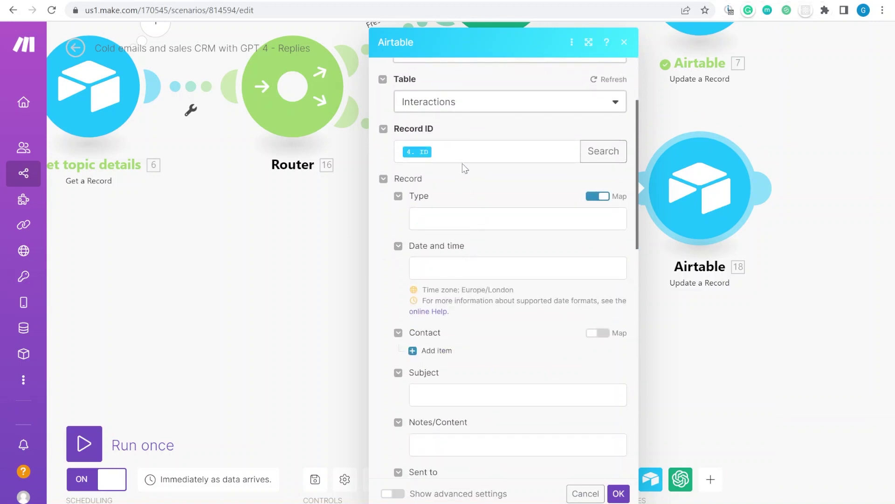
scroll(504, 236, "down", 7)
scroll(507, 241, "down", 6)
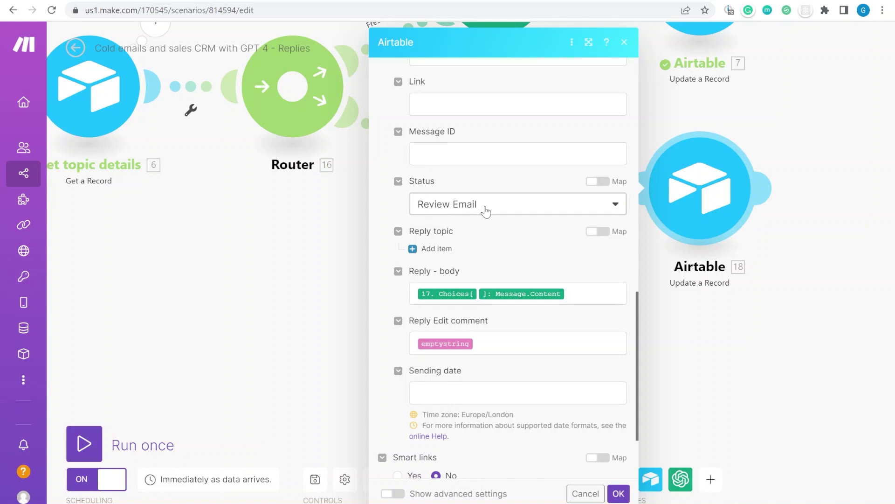
Examine the Reply - body mapping by expanding the OpenAI module's Choices and Message items down to Content
left_click(588, 298)
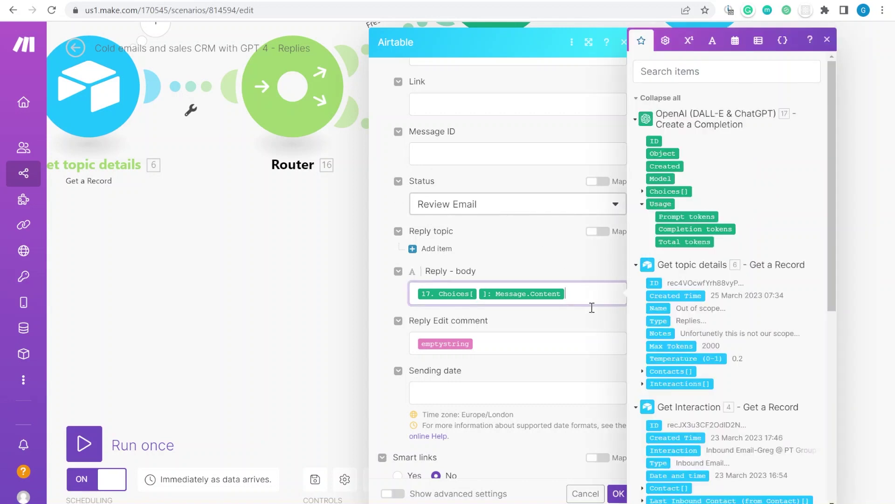
scroll(760, 233, "down", 3)
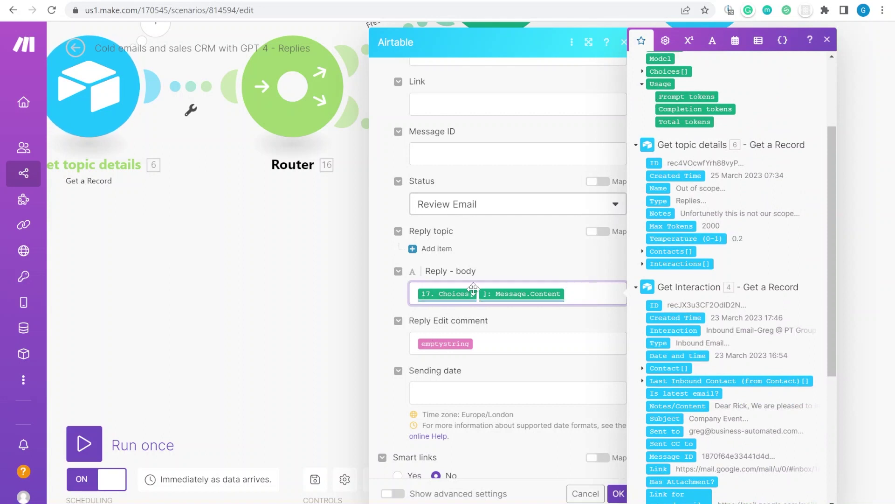
scroll(693, 280, "up", 2)
scroll(693, 280, "up", 2)
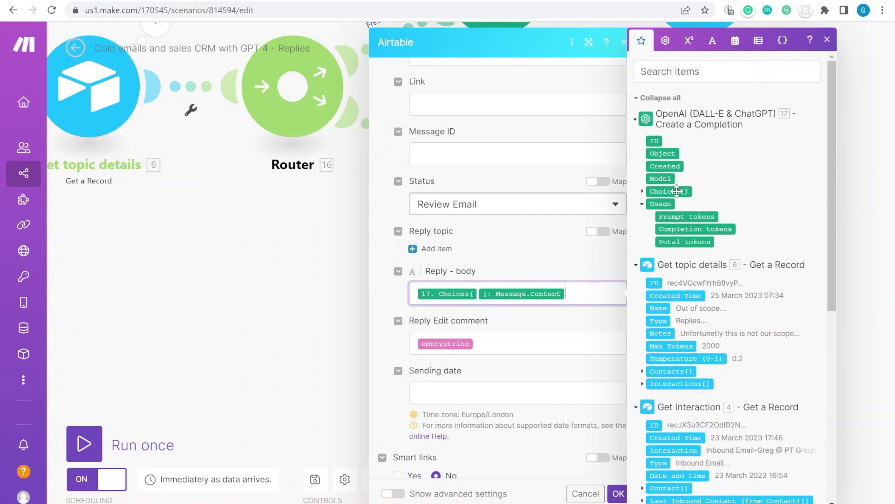
left_click(644, 192)
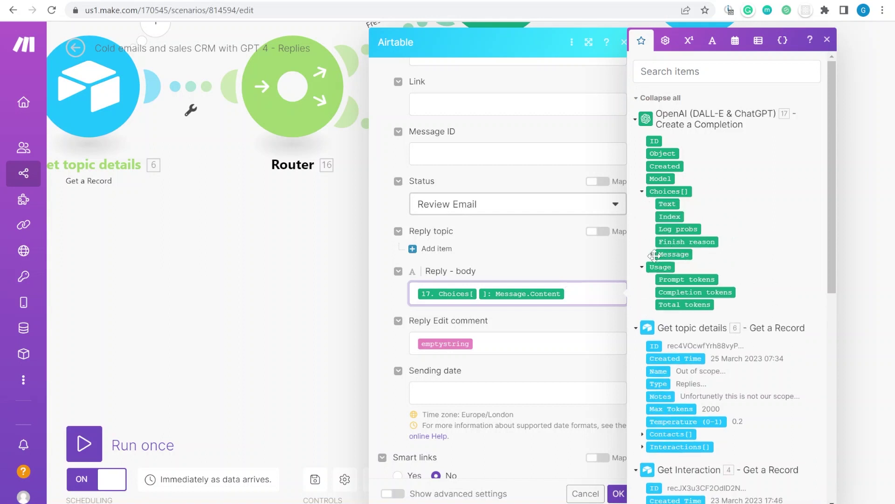
left_click(652, 255)
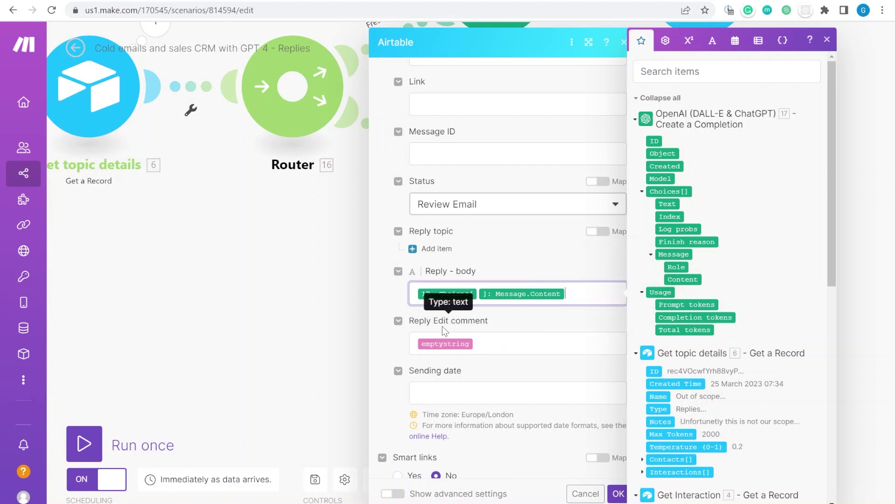
Inspect the Reply Edit comment mapping and the text function keywords that offer emptystring, and close the Airtable module
left_click(499, 344)
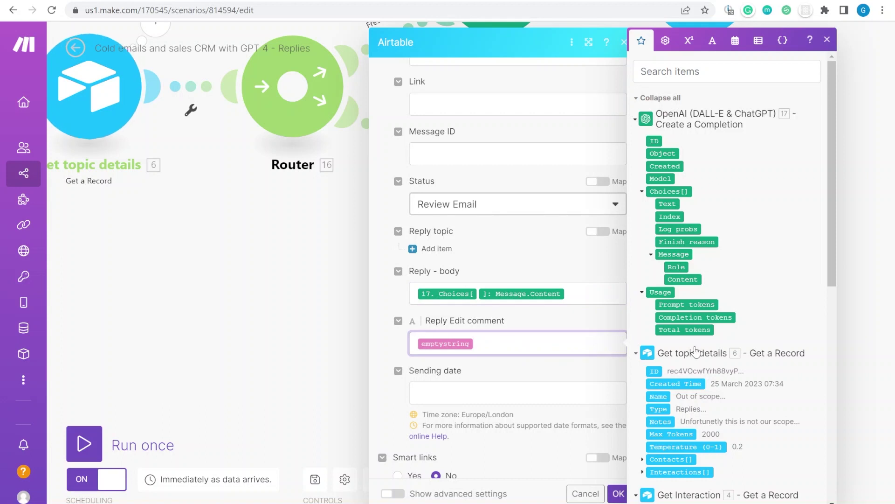
left_click(712, 42)
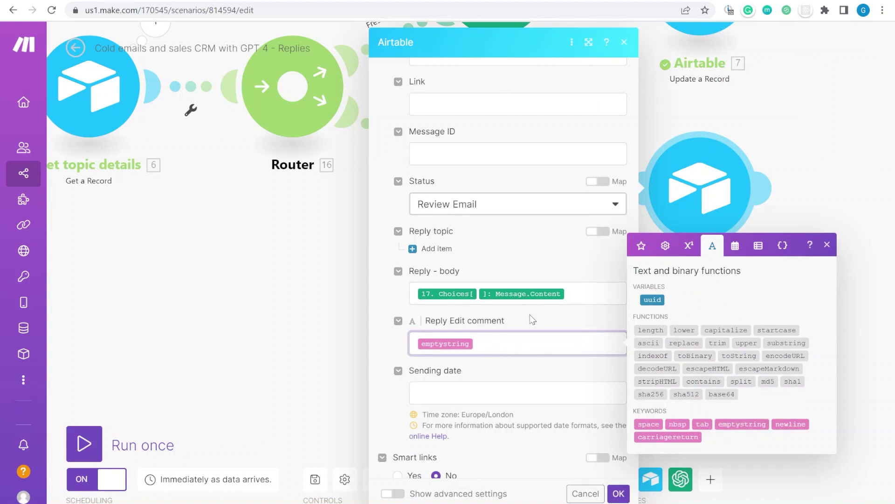
left_click(618, 493)
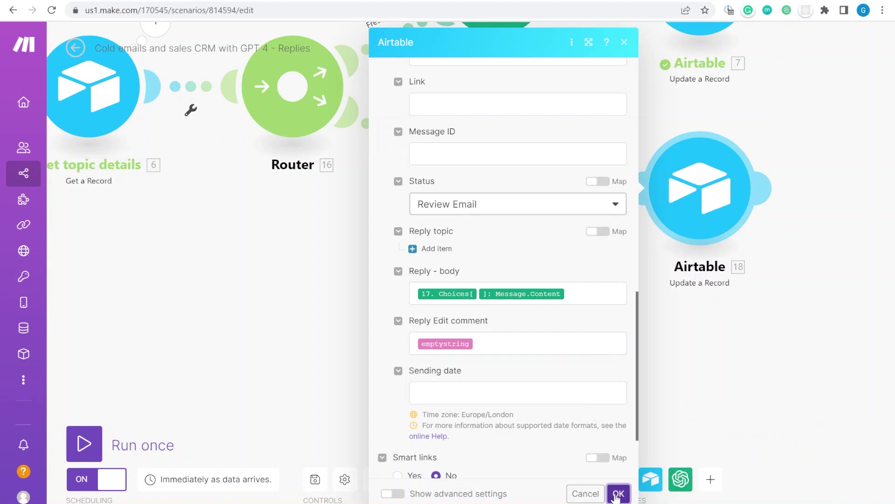
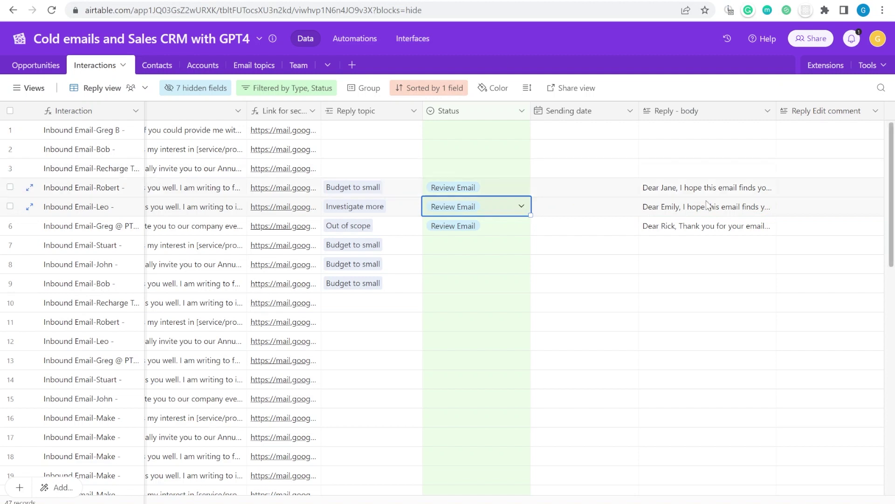
Expand the "Investigate more" email's reply body in Airtable and examine the opening paragraph with its job title and company placeholders
left_click(711, 210)
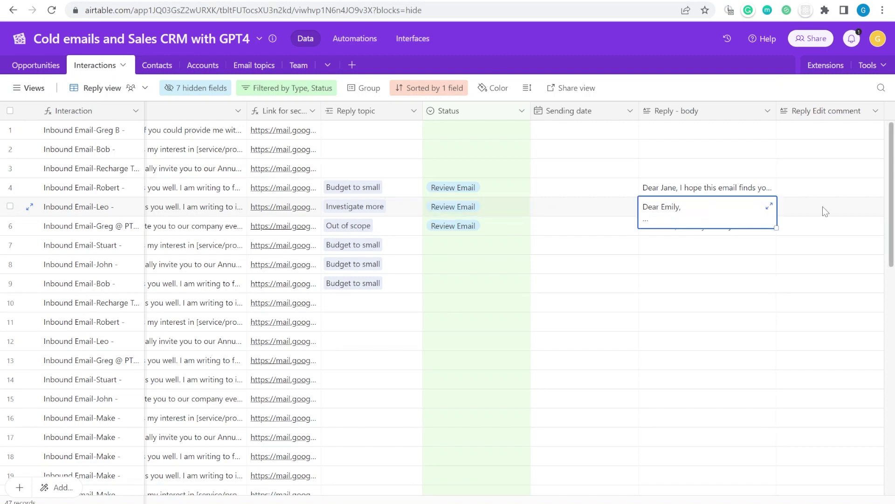
left_click(769, 206)
left_click_drag(408, 161, 566, 195)
left_click(540, 174)
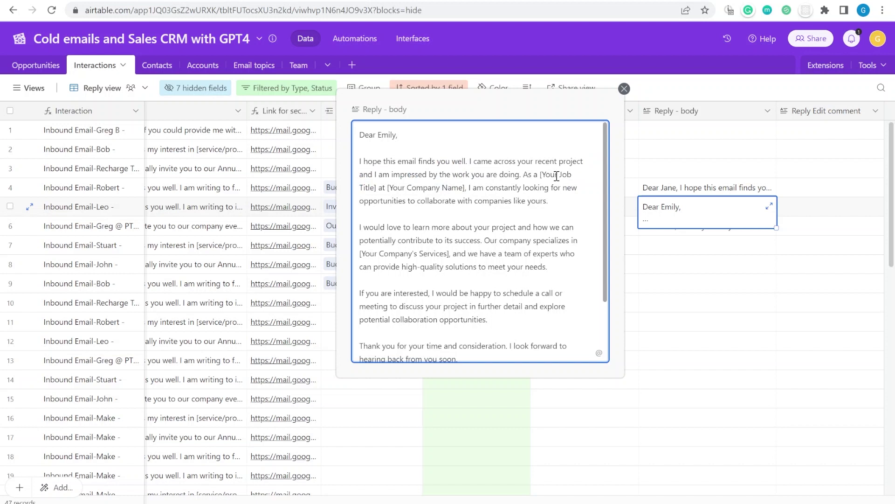
double_click(545, 176)
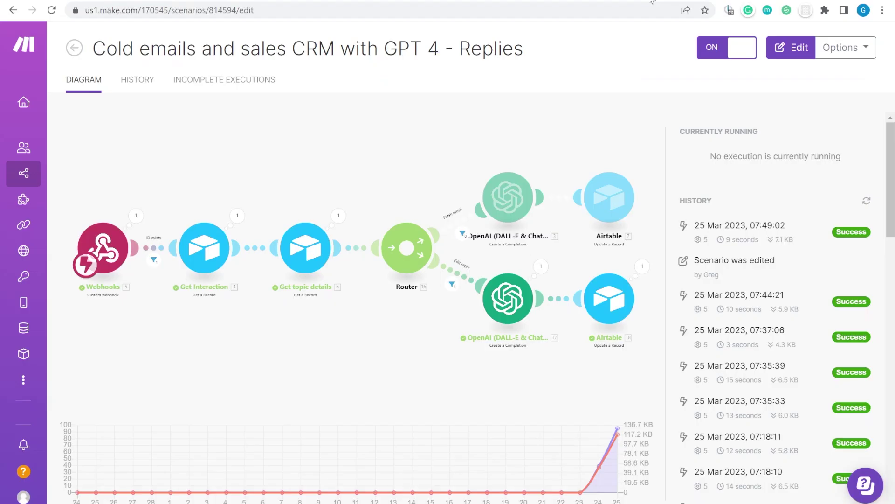
Switch to the Replies scenario in Make, open the OpenAI module on the Edit reply route and review its message items
left_click(489, 341)
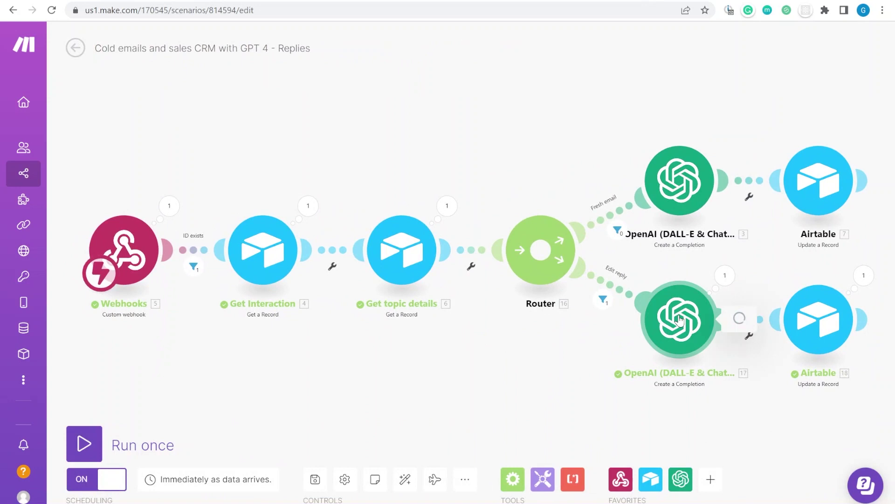
left_click(680, 320)
scroll(469, 255, "down", 9)
scroll(469, 254, "up", 15)
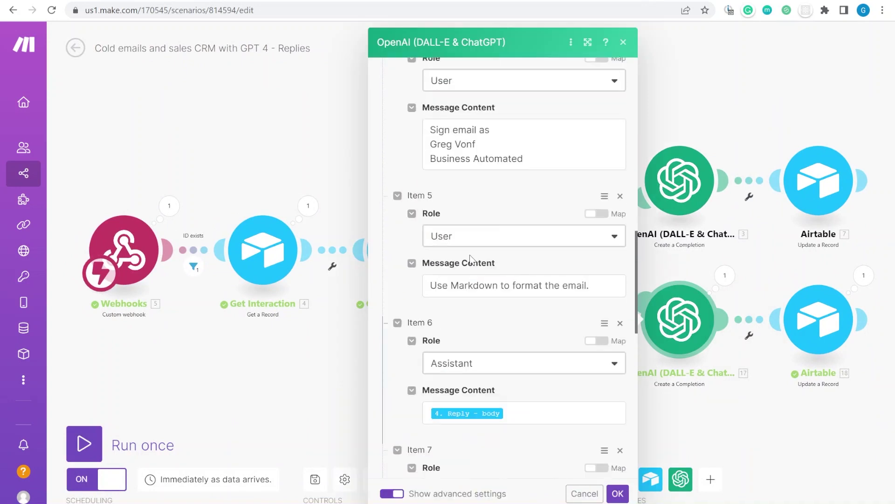
scroll(469, 255, "down", 3)
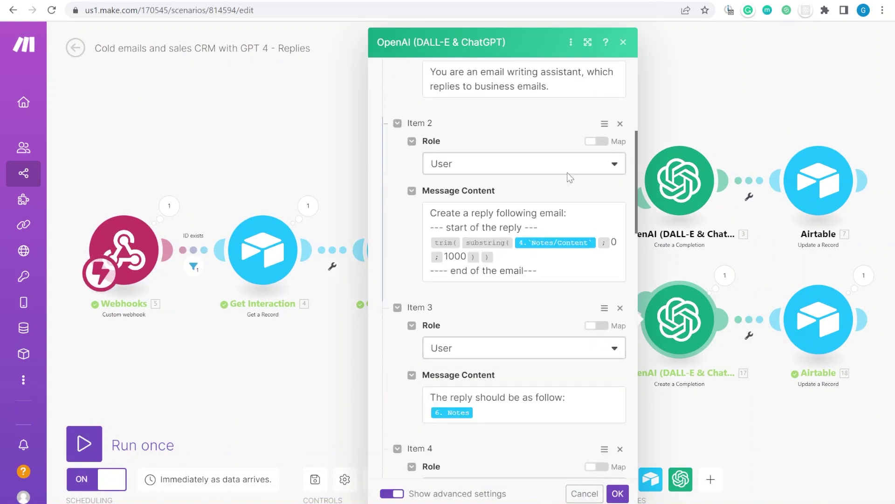
scroll(541, 279, "up", 3)
scroll(541, 279, "up", 2)
scroll(524, 308, "down", 6)
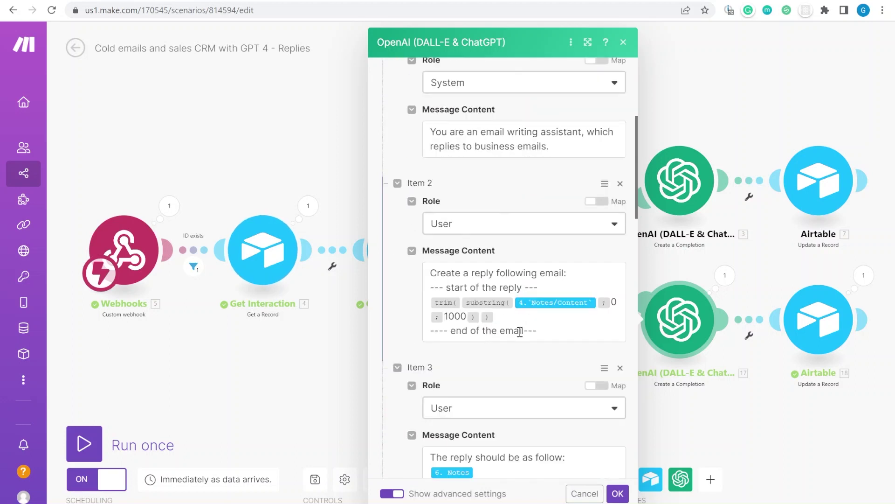
Add the line "Do not mention the title or company if you don not know." at the start of message item 3
left_click(447, 277)
left_click(428, 277)
key("Return")
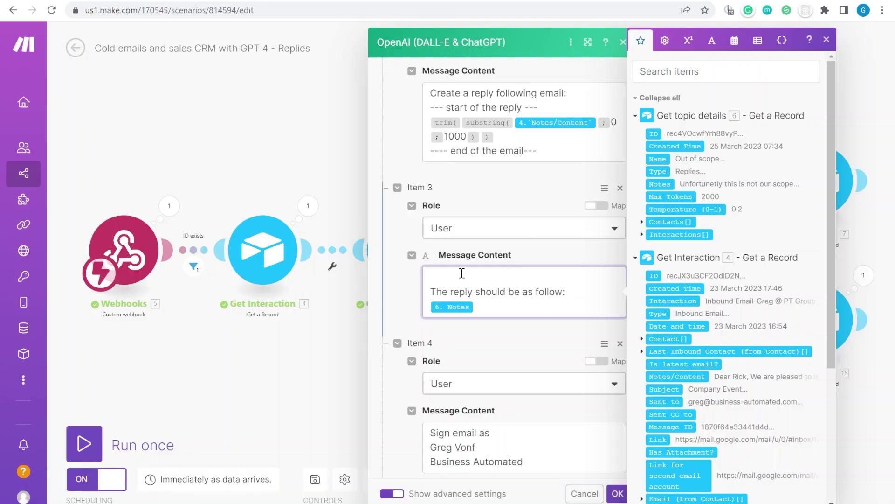
type("Do not mention the title or company if you don not know.")
left_click(606, 264)
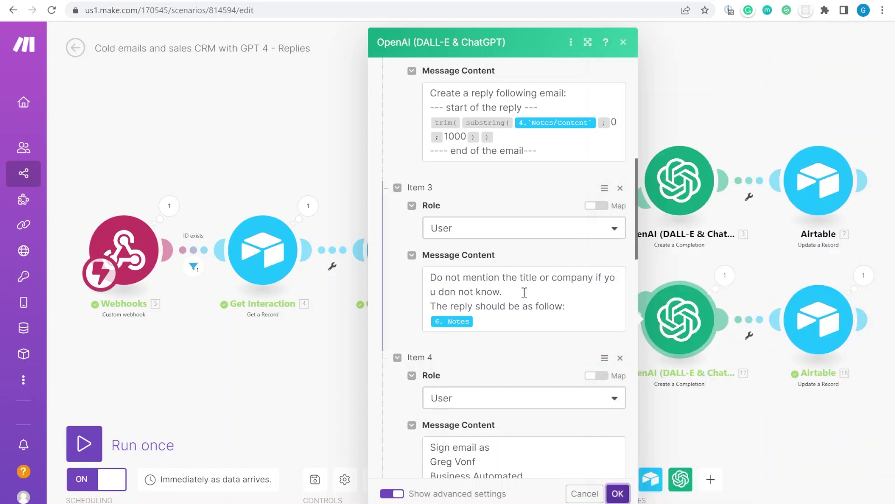
In Airtable, enter "remove title and company placeholders" as the reply edit comment of the "Investigate more" email
triple_click(524, 292)
left_click(421, 364)
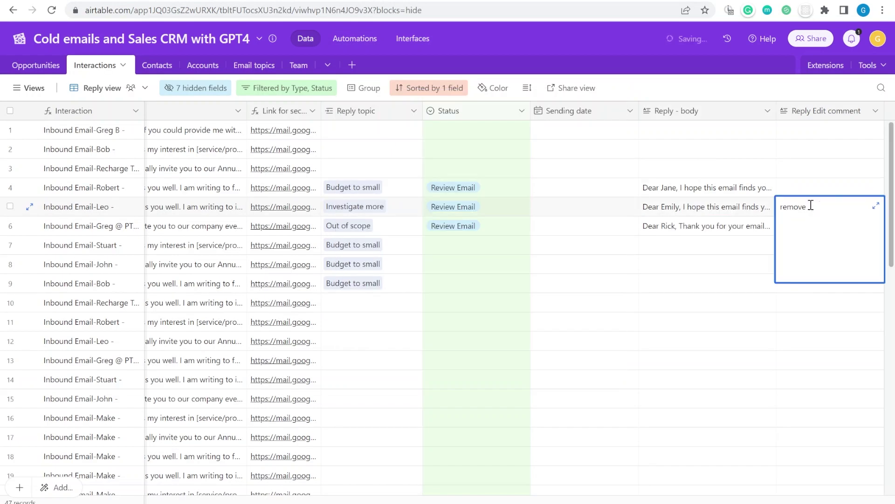
type("title and company placeholders")
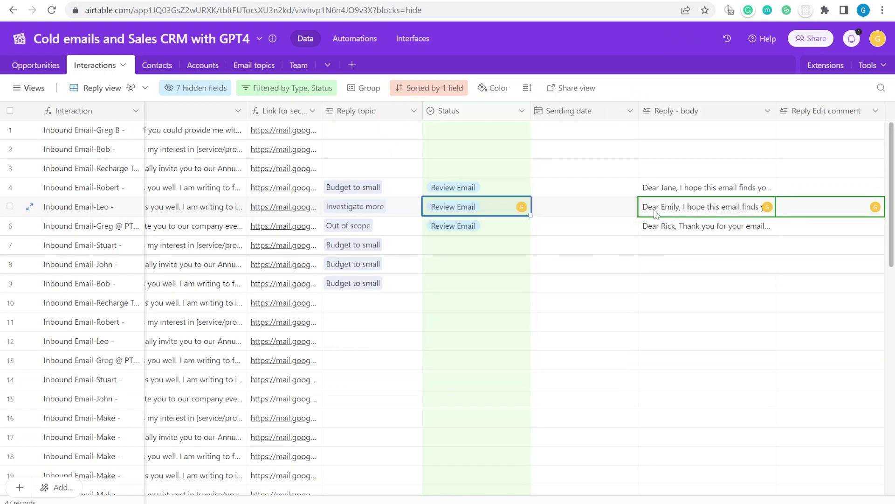
Expand the "Investigate more" email's revised reply body, read it from the opening paragraph to the sign-off, and close it
left_click(704, 212)
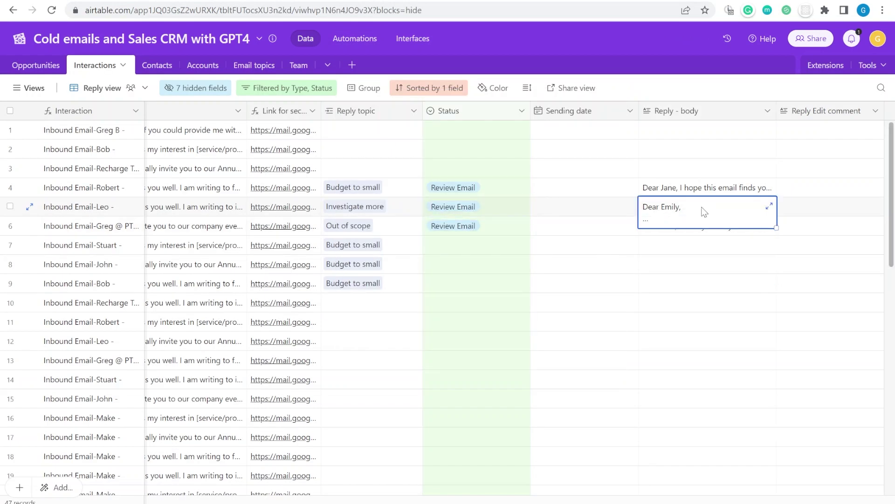
left_click(769, 206)
left_click_drag(441, 164, 422, 153)
scroll(494, 298, "down", 2)
left_click(457, 248)
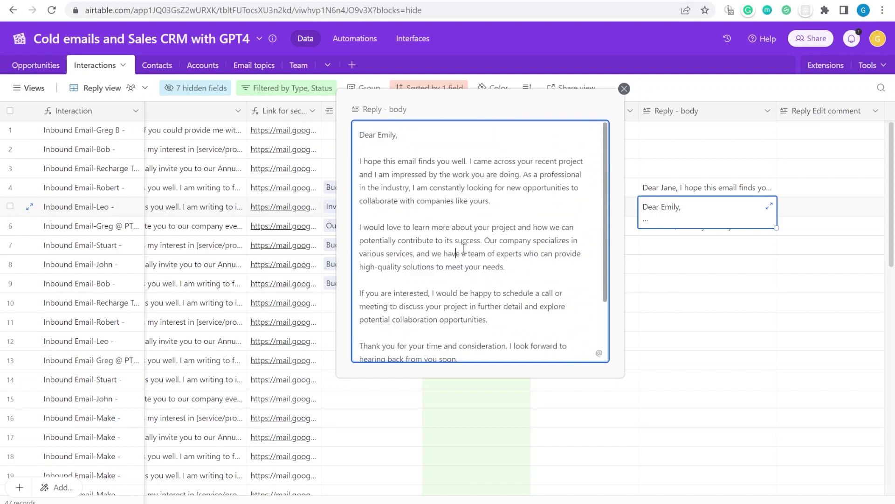
left_click_drag(360, 214, 561, 227)
left_click_drag(435, 242, 541, 241)
scroll(536, 233, "down", 2)
left_click_drag(414, 193, 508, 241)
scroll(499, 283, "down", 1)
left_click_drag(396, 216, 482, 243)
left_click_drag(386, 177, 526, 187)
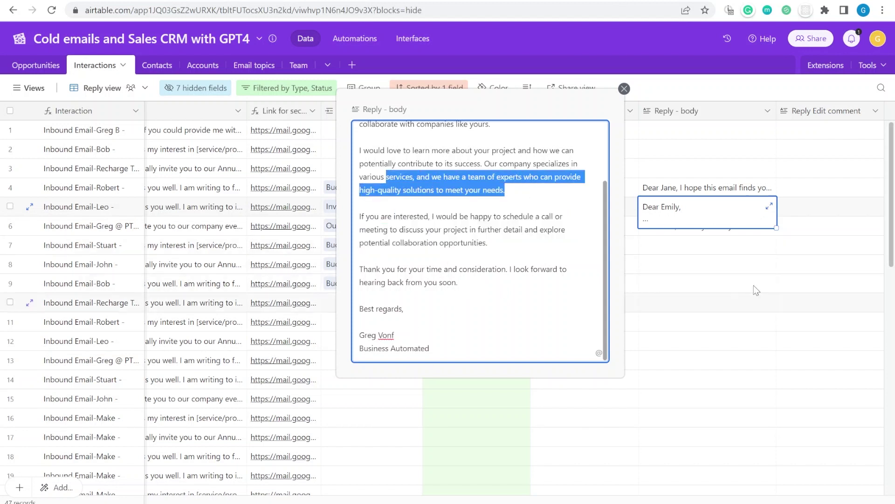
left_click(707, 212)
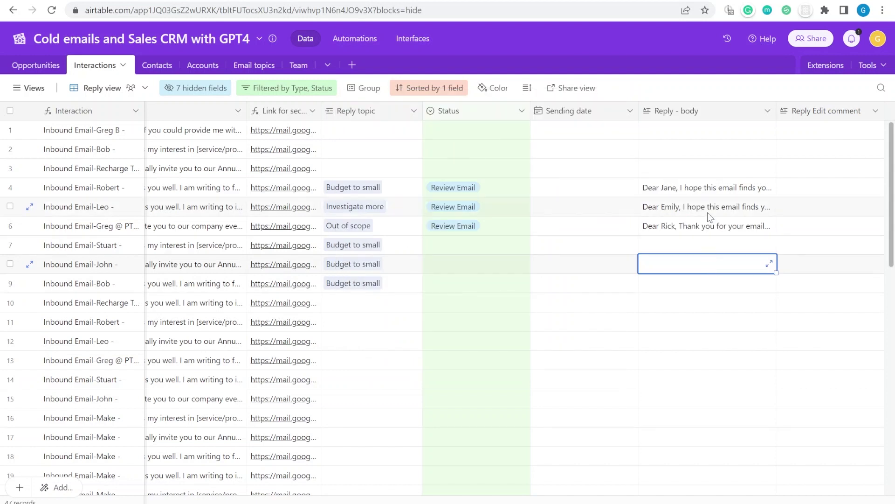
Set the sending dates of the three emails under review to 3/25/2023, 3/28/2023 and 3/29/2023 in row order
left_click(590, 206)
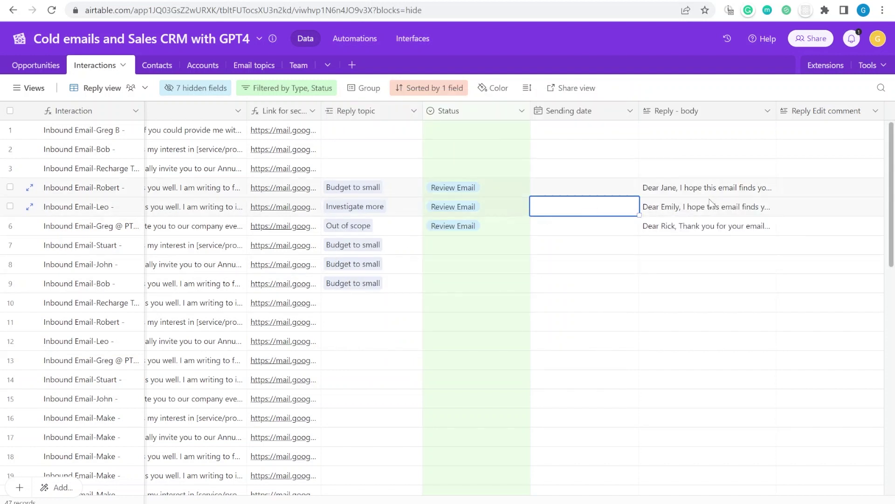
double_click(583, 188)
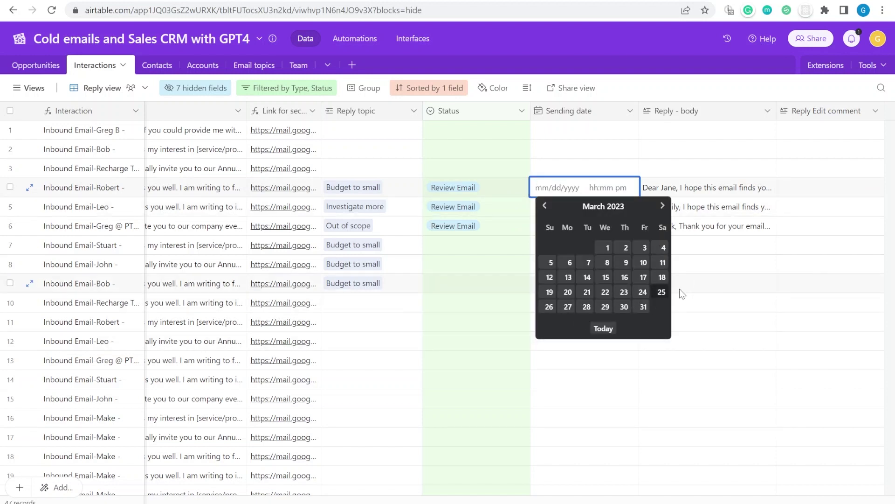
left_click(661, 292)
double_click(584, 206)
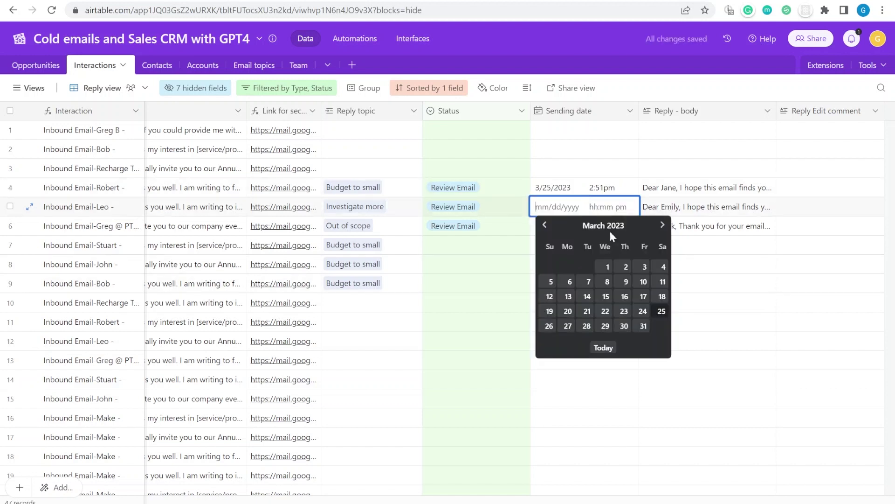
left_click(587, 326)
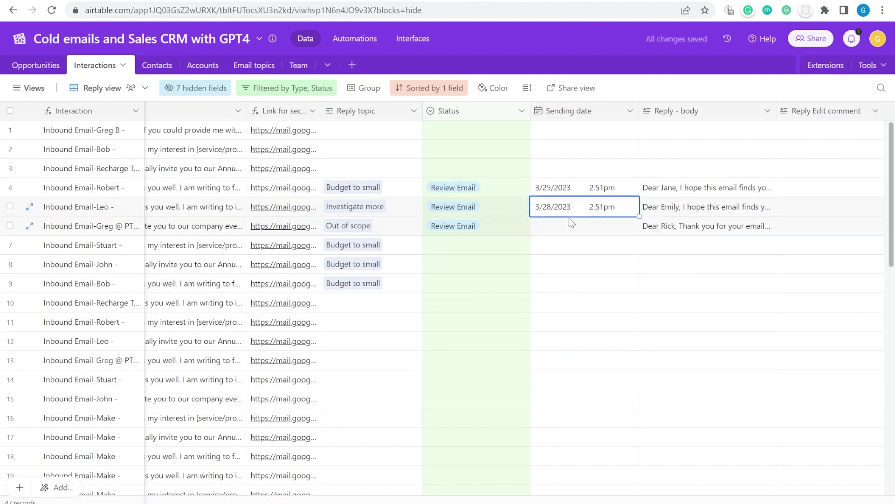
double_click(572, 223)
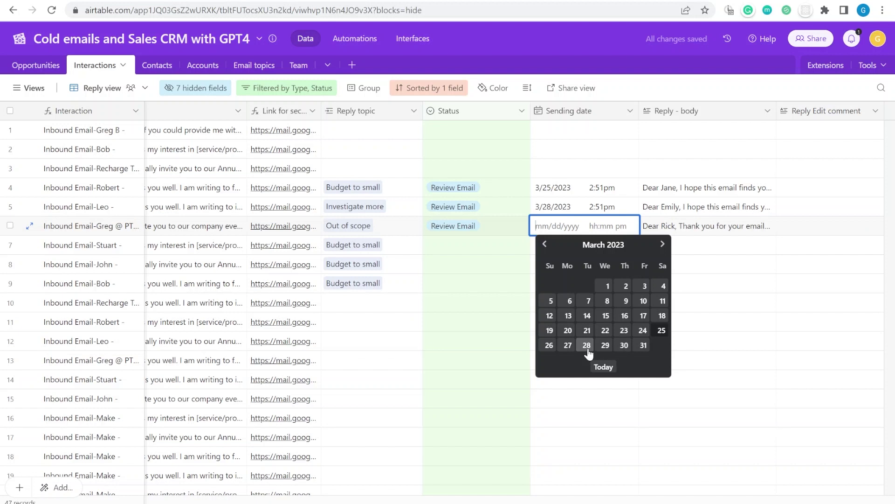
left_click(606, 345)
Set the status of the "Budget to small" email dated 3/25/2023 and of the "Investigate more" email to Schedule
left_click(499, 191)
left_click(498, 189)
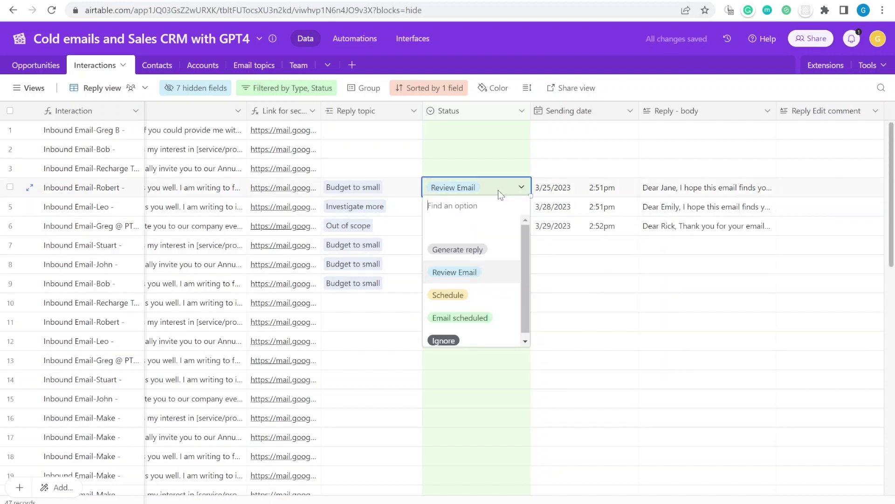
left_click(487, 299)
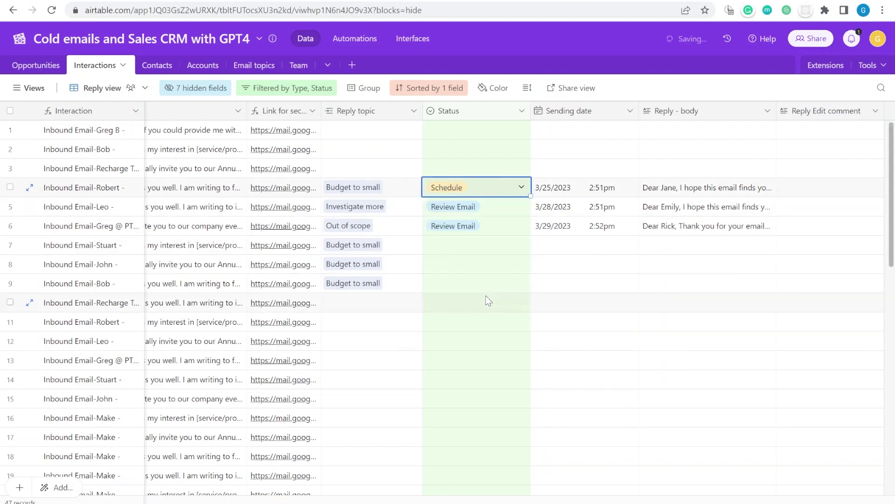
left_click(508, 205)
left_click(521, 205)
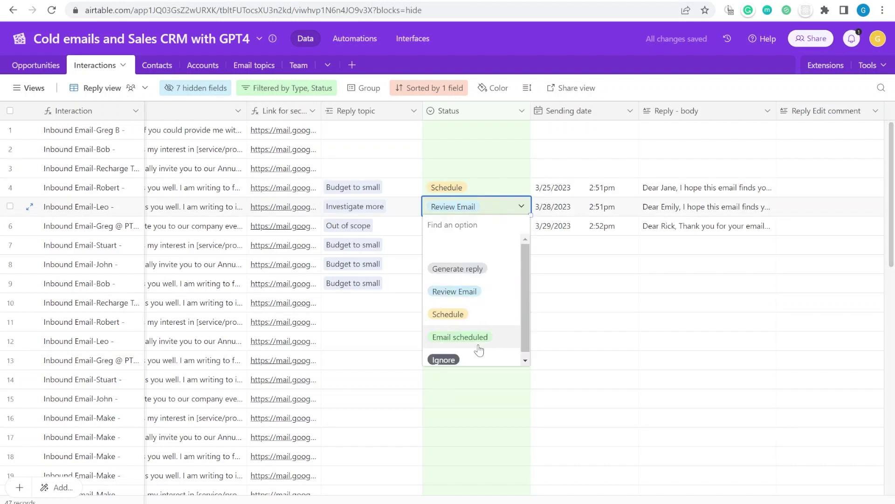
key("Escape")
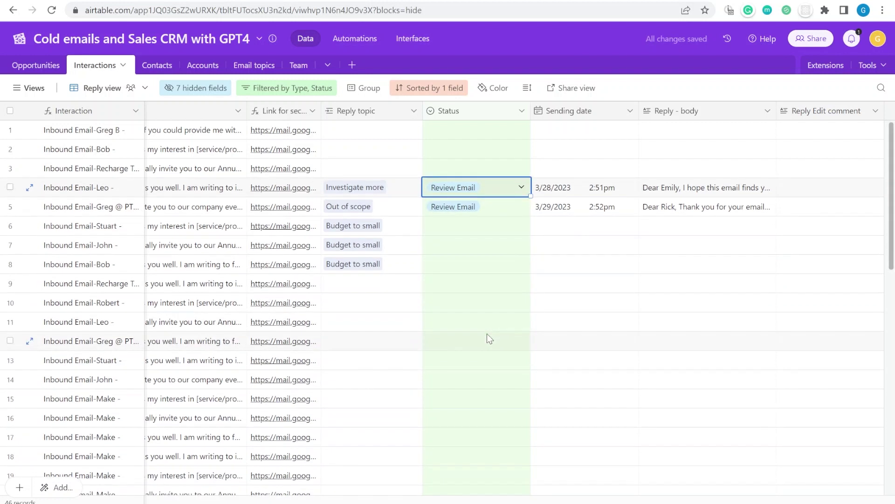
left_click(497, 195)
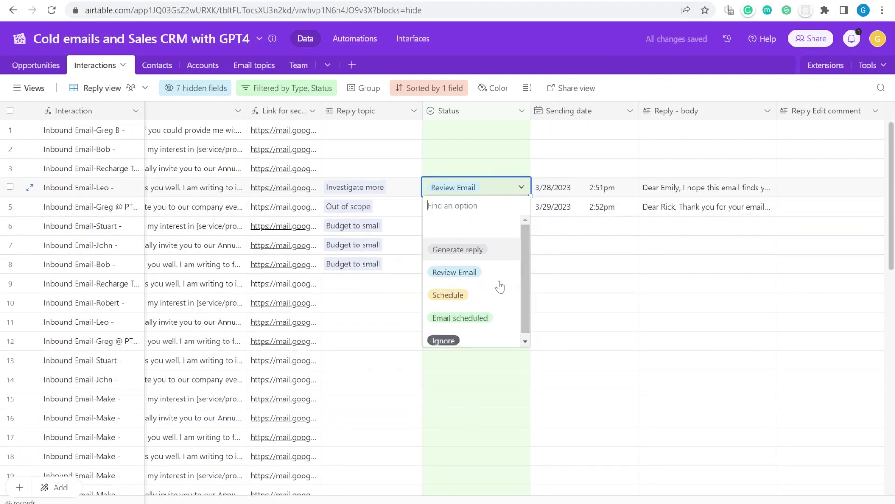
left_click(476, 301)
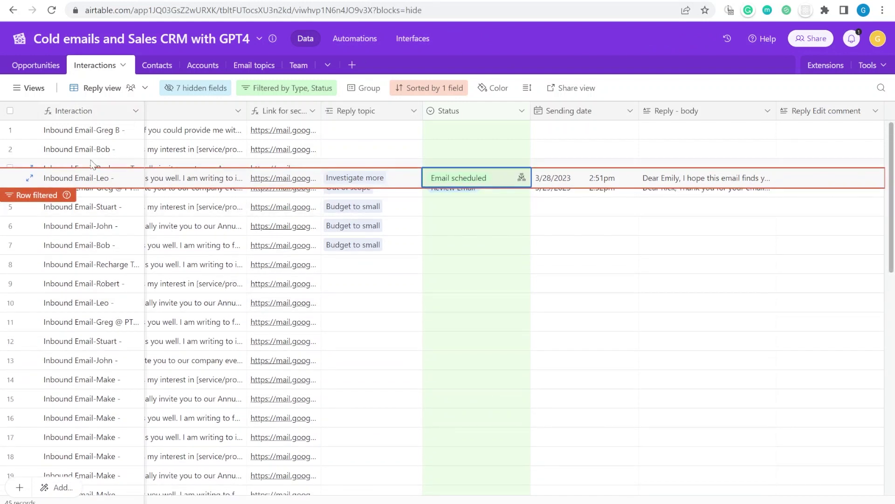
Look through the All interactions view of the Interactions table, and check the scheduled replies in the Scheduled emails view
left_click(33, 90)
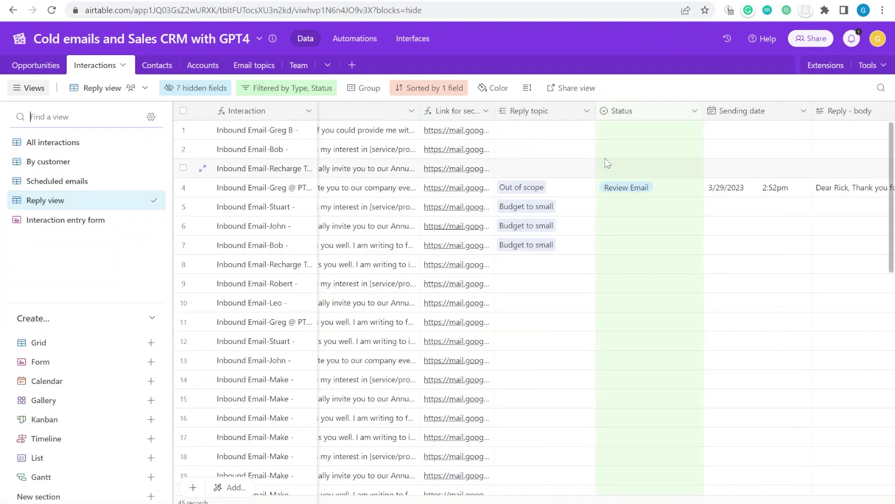
left_click(56, 145)
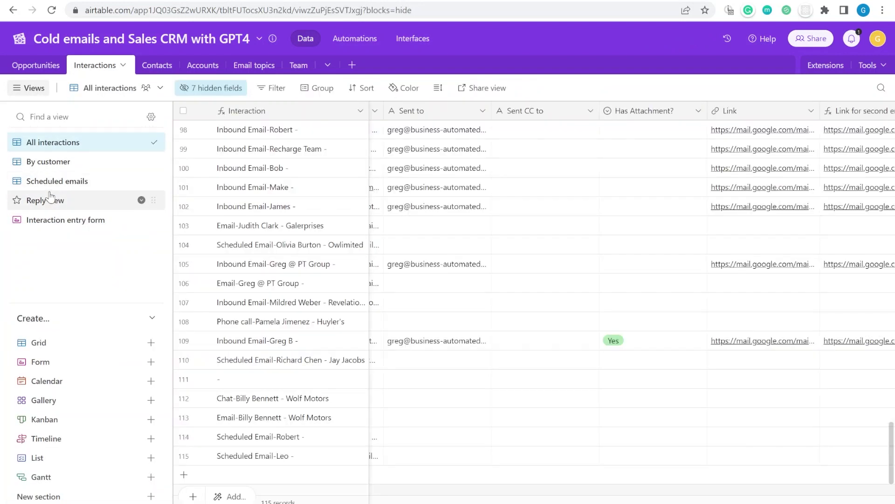
left_click(37, 186)
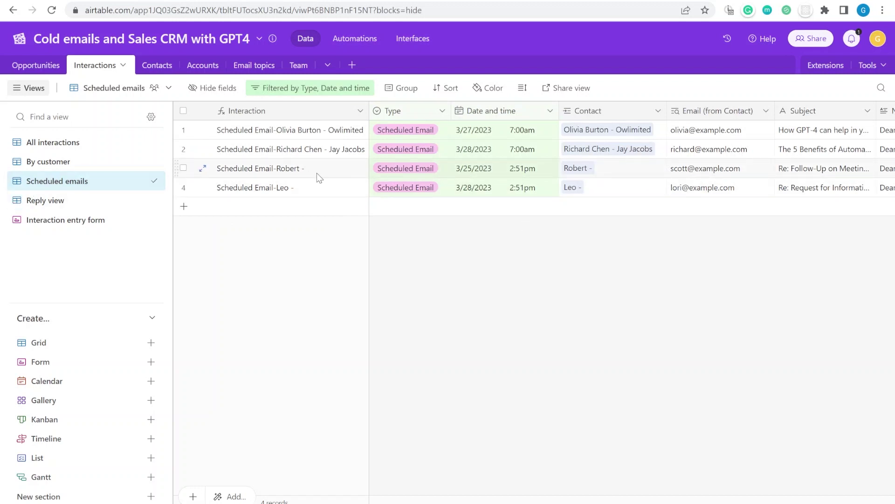
left_click_drag(309, 168, 19, 186)
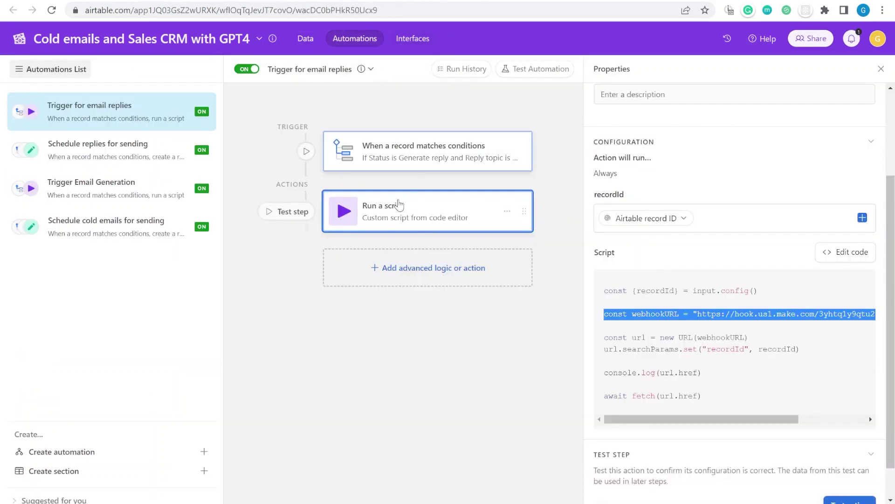
Examine the "Schedule replies for sending" automation's trigger conditions and the fields filled in by its Create record action
left_click(103, 161)
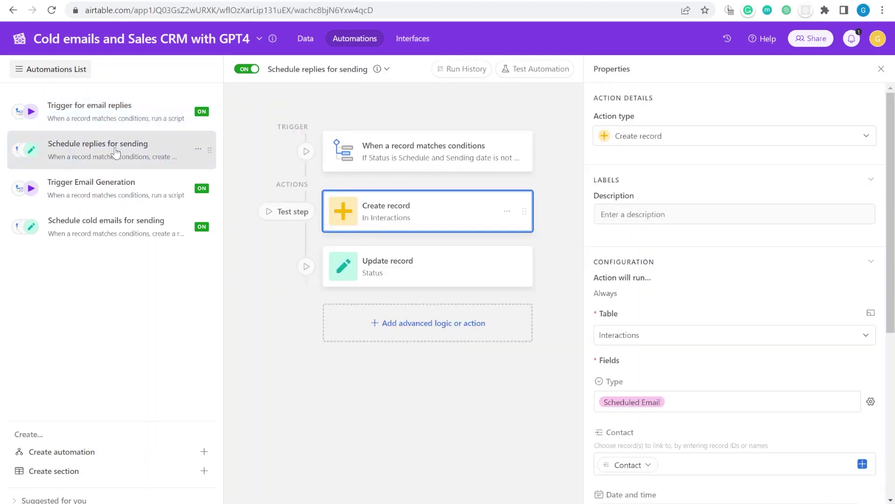
left_click(408, 153)
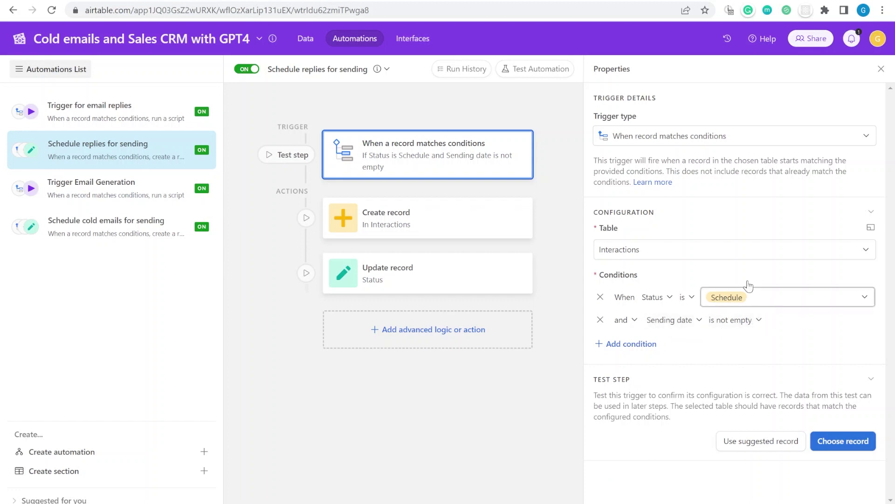
left_click(384, 222)
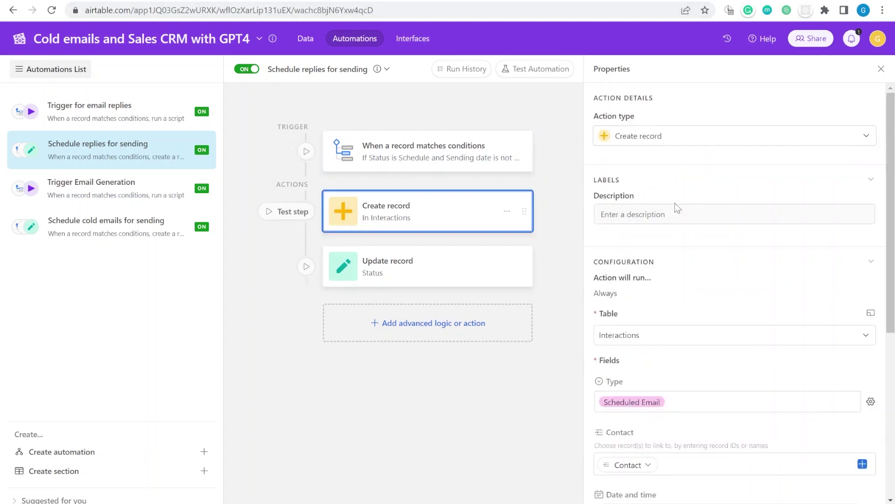
scroll(726, 334, "down", 4)
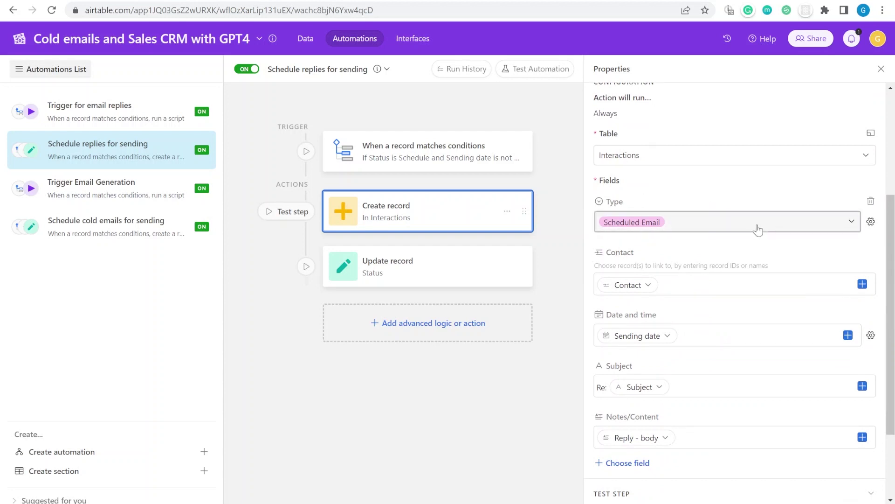
scroll(793, 219, "down", 2)
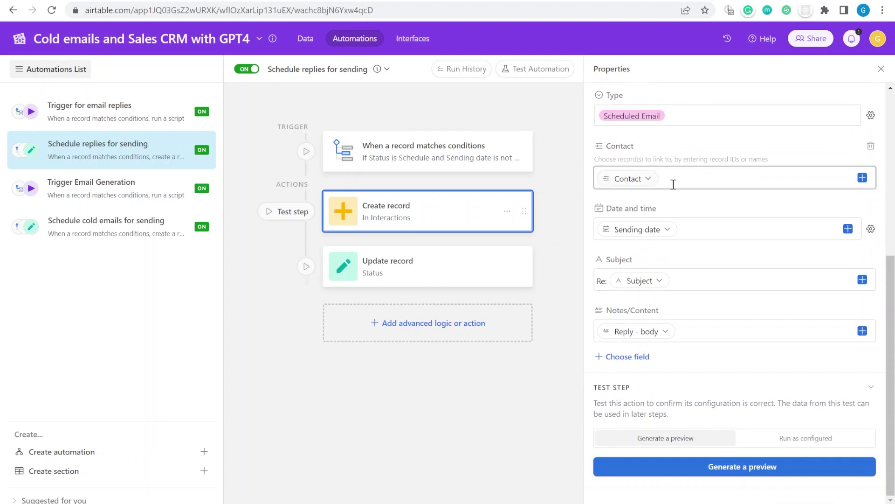
Search the trigger record's data for "con" as the Contact source and "se" as the Date and time source
left_click(710, 181)
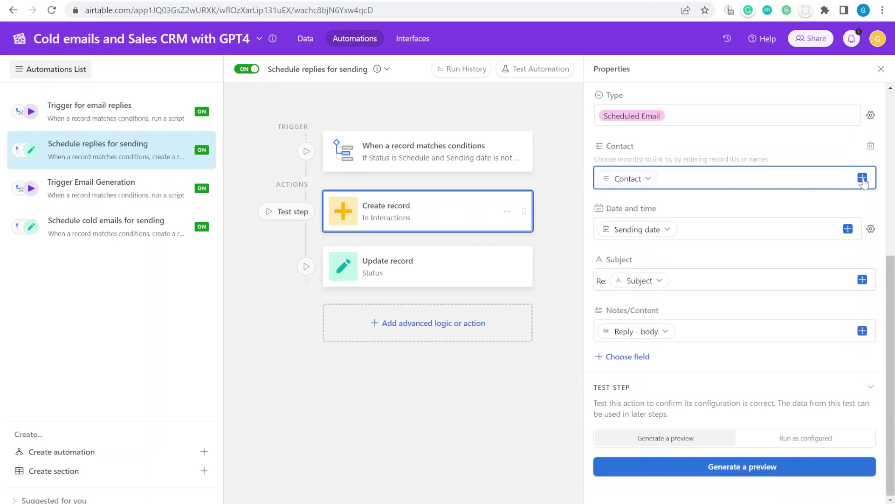
left_click(862, 179)
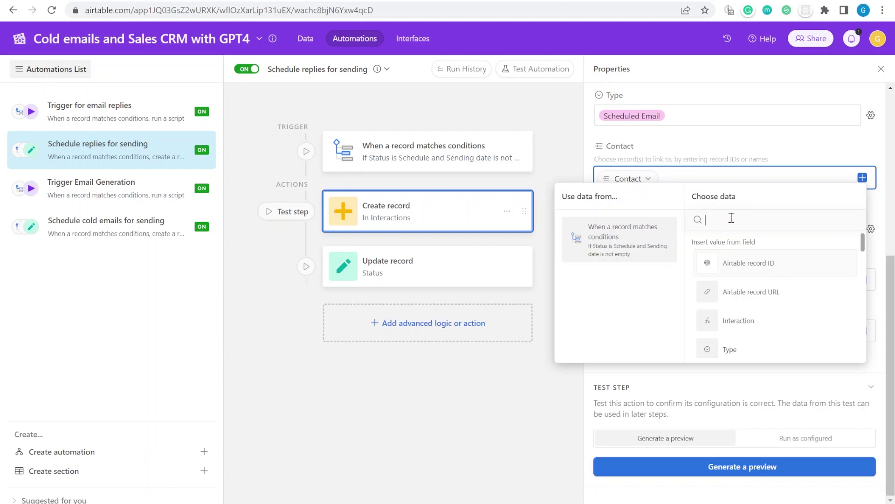
type("con")
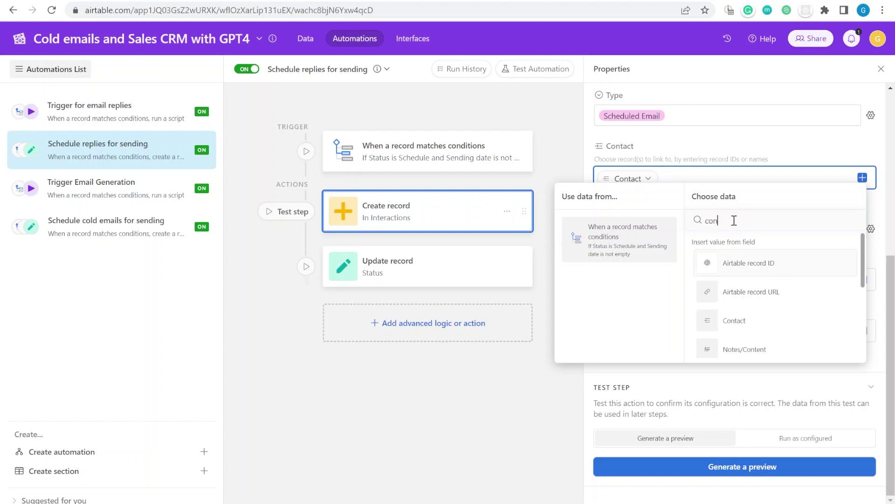
left_click(777, 154)
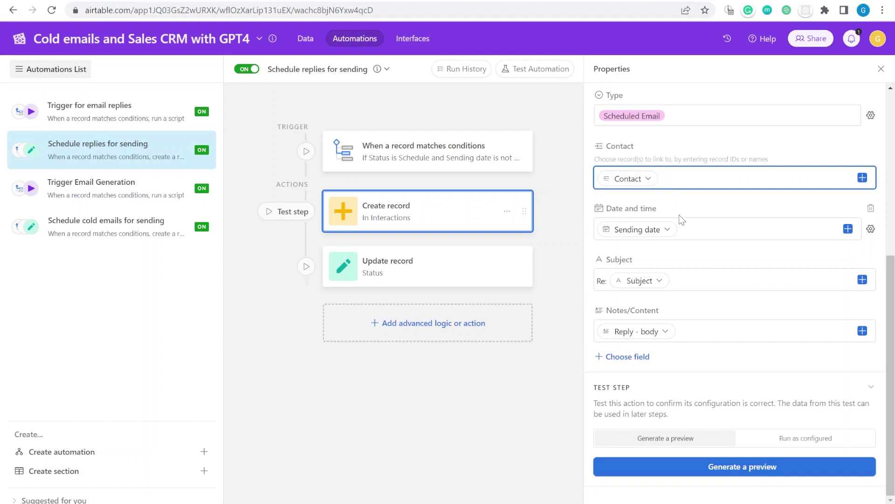
left_click(871, 229)
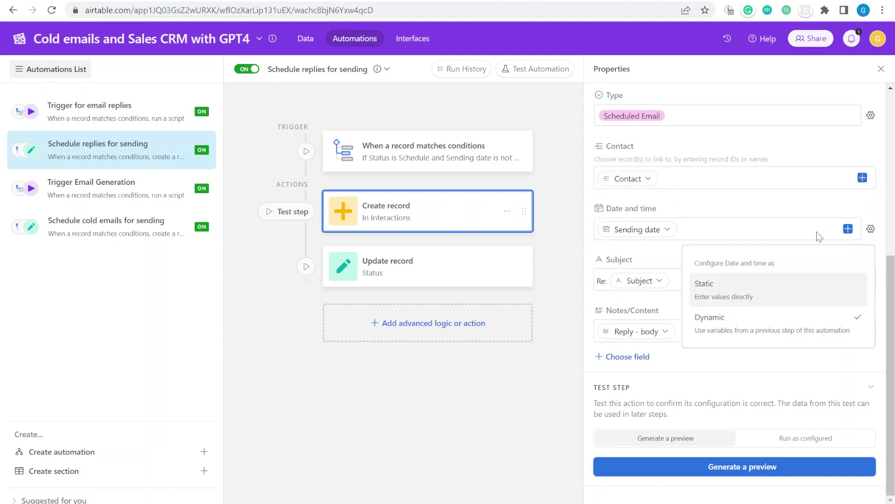
left_click(848, 229)
type("se")
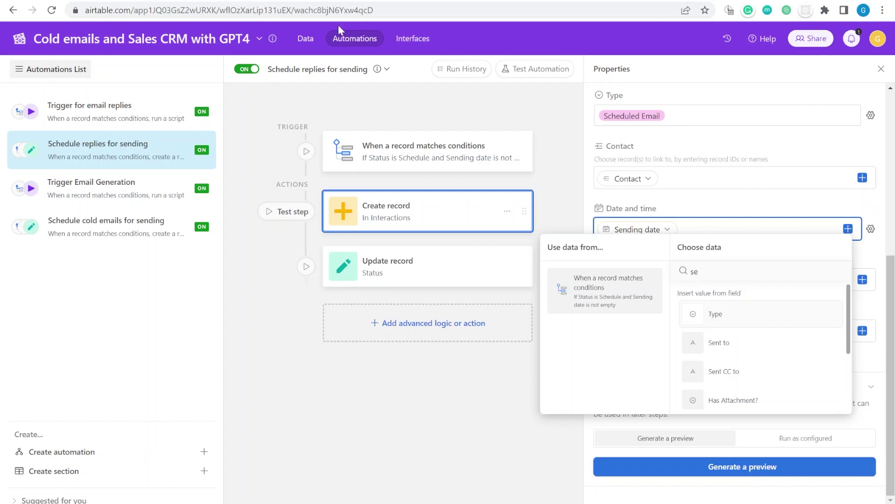
Examine the Create record action's Subject field, highlighting the "Re:" prefix before the Subject value
left_click(305, 39)
left_click(787, 203)
left_click(703, 284)
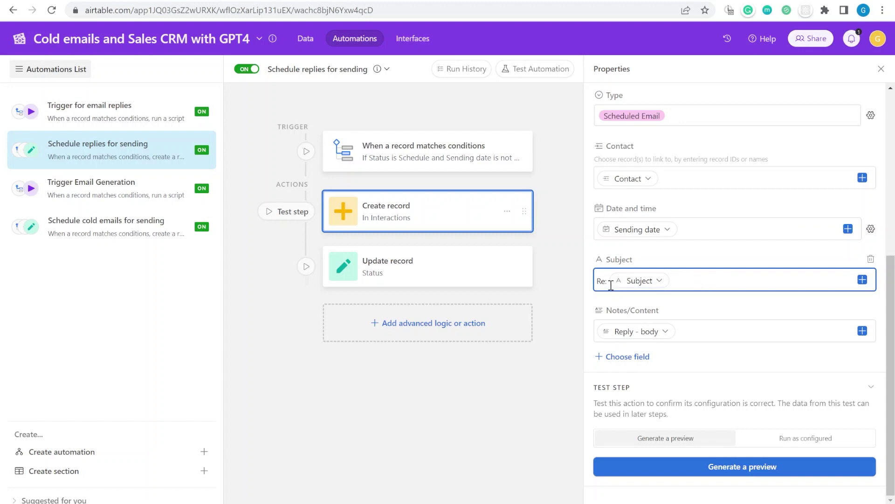
left_click_drag(609, 283, 595, 282)
left_click(717, 280)
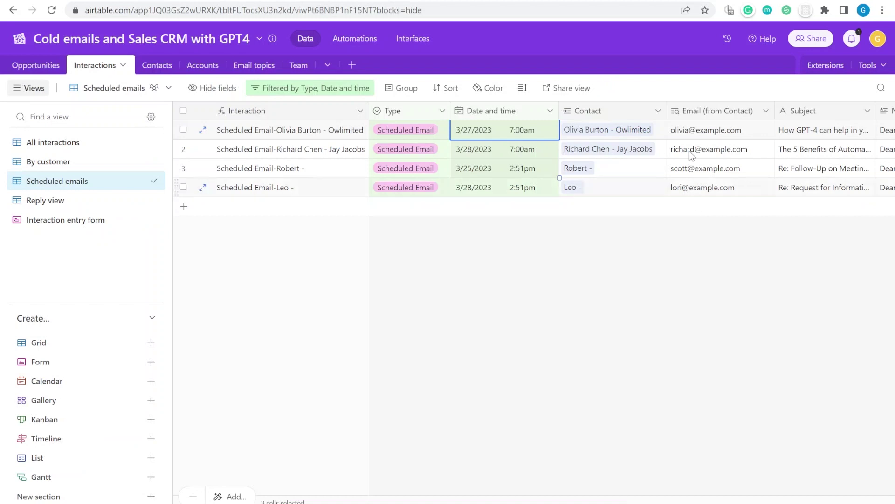
Compare the subjects, contacts, dates and contents of the scheduled emails, and open the automation's Update record action
scroll(699, 157, "right", 4)
left_click(747, 133)
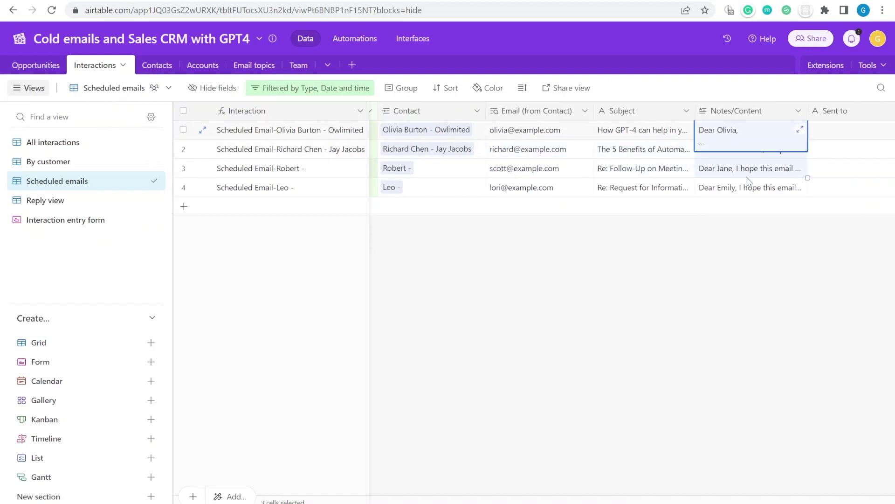
left_click(639, 169)
scroll(634, 181, "left", 3)
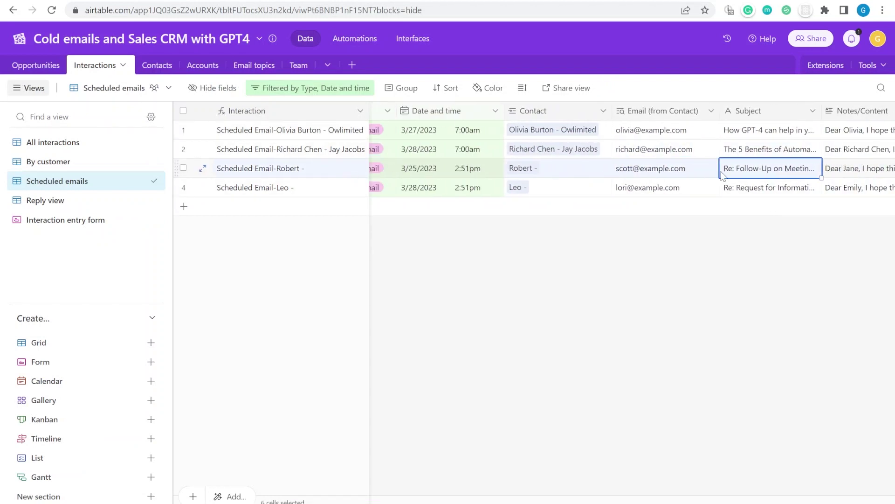
left_click(559, 165)
scroll(527, 168, "left", 2)
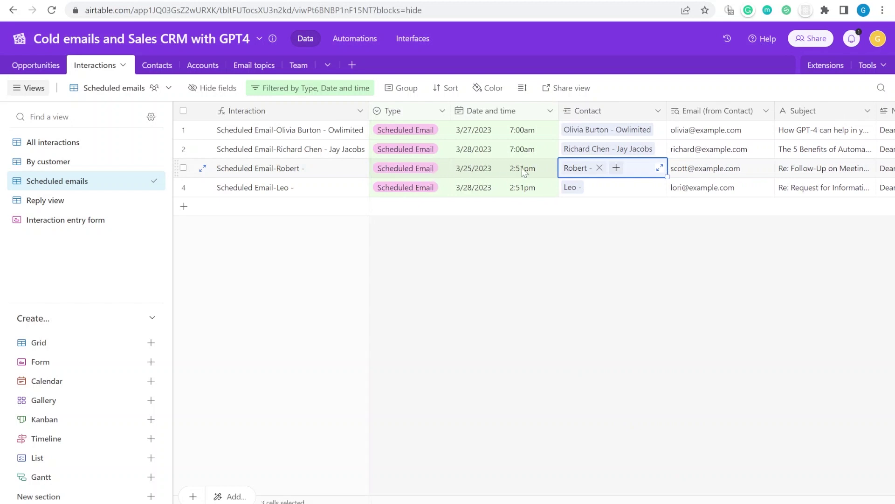
key("Right")
key("Right")
scroll(523, 161, "right", 3)
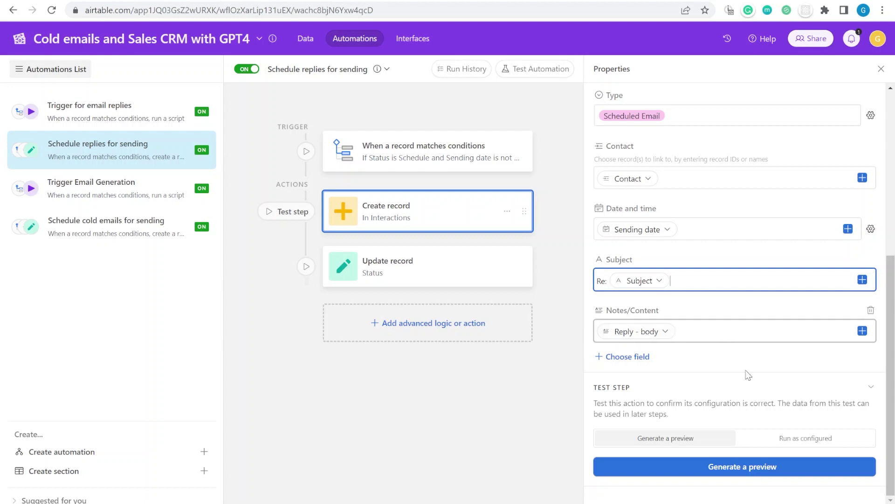
left_click(413, 276)
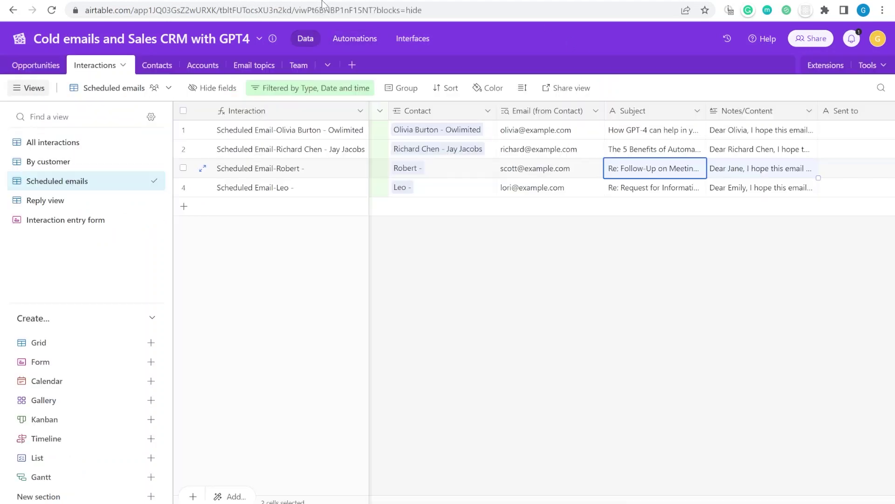
Open the Reply view of the Interactions table and examine its filter conditions on Type and Status
left_click(93, 200)
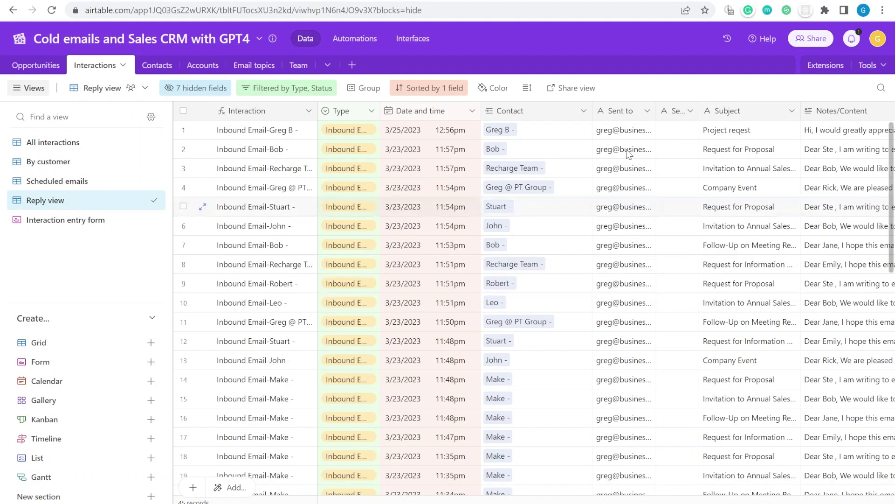
left_click_drag(620, 225, 580, 246)
left_click(298, 87)
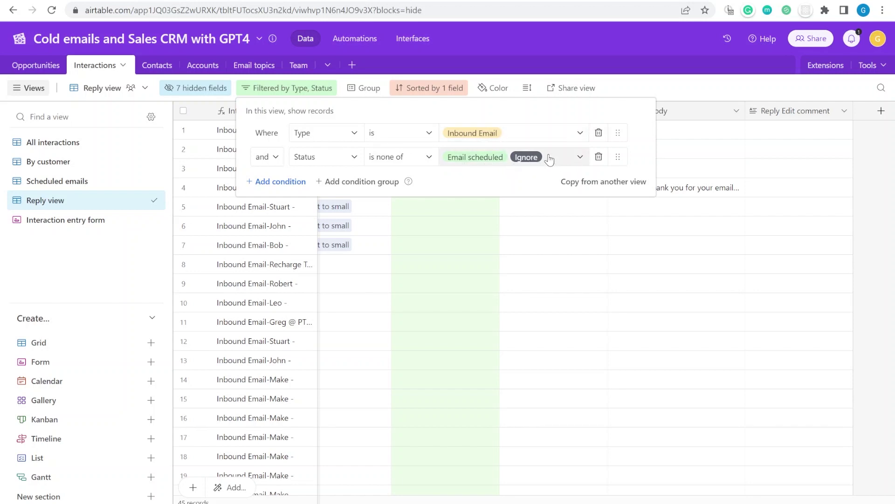
left_click(526, 238)
left_click(493, 247)
scroll(537, 261, "left", 5)
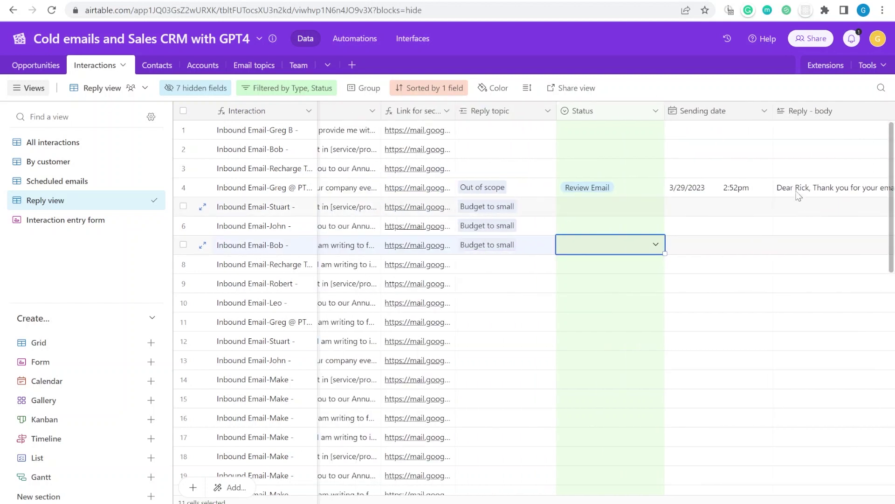
Set the status of the inbound email in row 9 of the Reply view to Ignore
left_click(620, 280)
left_click(611, 282)
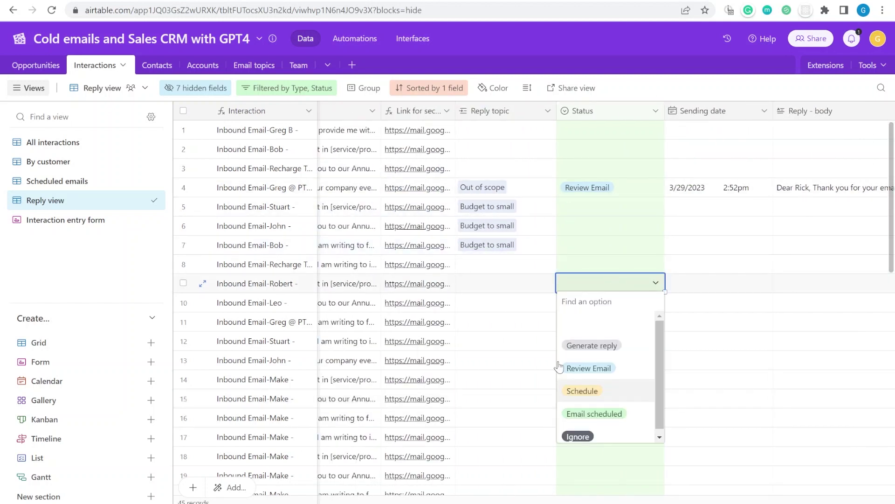
scroll(658, 331, "down", 4)
left_click(578, 256)
scroll(638, 330, "down", 6)
scroll(641, 371, "up", 8)
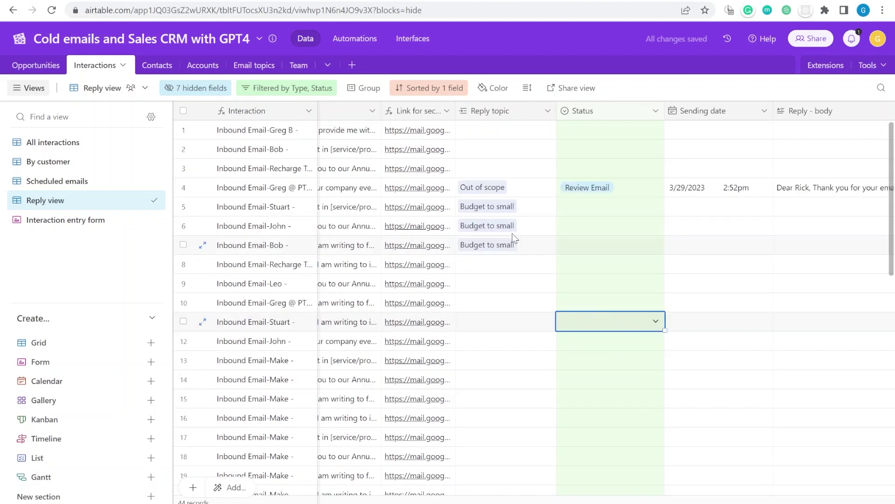
key("Return")
left_click(661, 237)
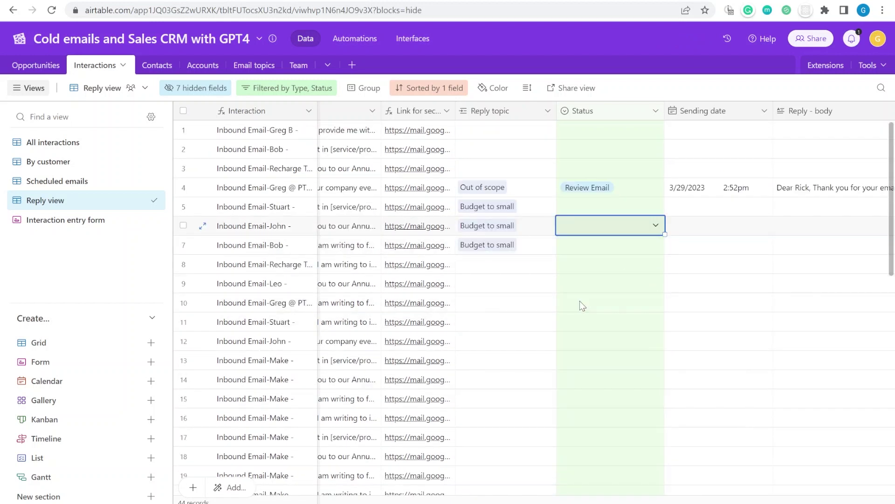
left_click(614, 172)
left_click_drag(614, 174, 625, 290)
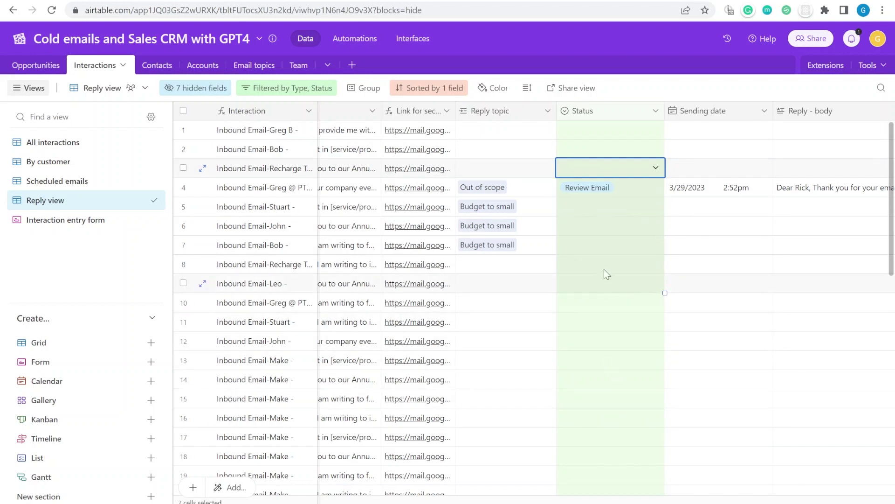
Examine the topic, status and sending date fields in the Reply view, and switch to Make to exit the Replies scenario's editor
scroll(611, 406, "down", 4)
left_click(639, 189)
scroll(636, 210, "up", 4)
left_click(588, 210)
left_click_drag(737, 215, 793, 215)
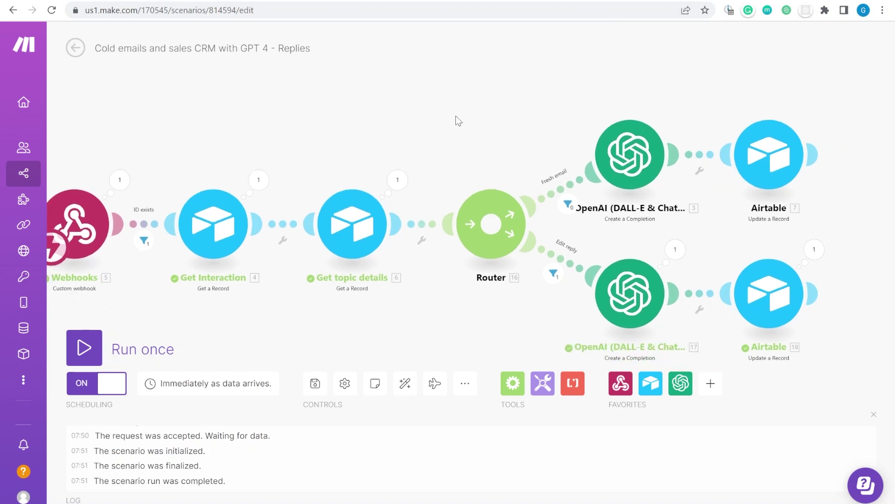
left_click(75, 49)
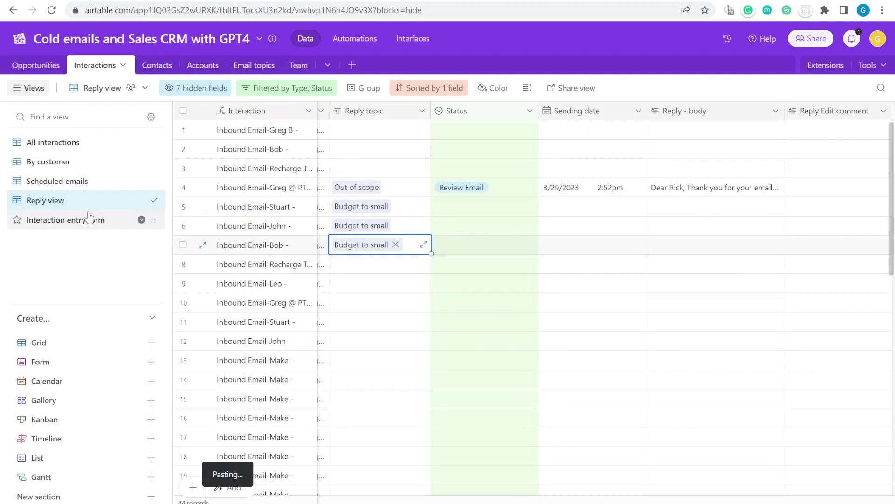
Switch to Airtable and review the Reply view's fields from Notes/Content to Reply - body for the inbound emails in rows 8 and 9
scroll(816, 230, "left", 5)
scroll(411, 209, "left", 3)
left_click(655, 285)
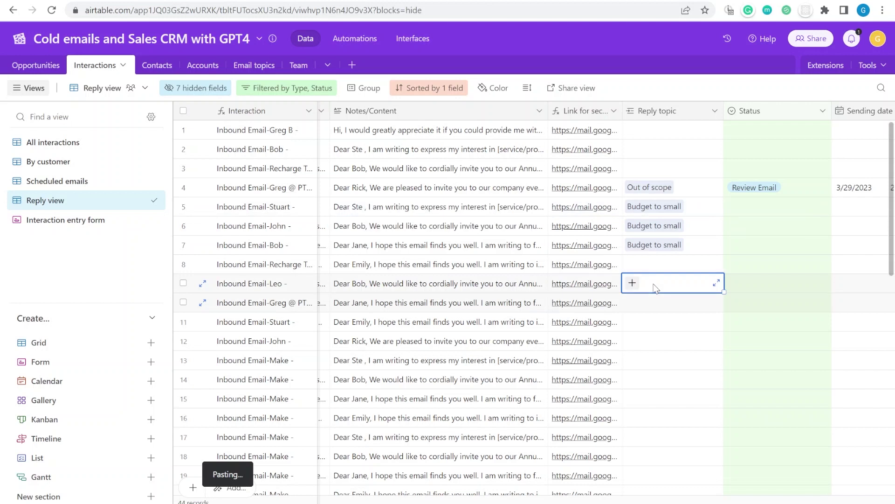
left_click_drag(655, 288, 757, 284)
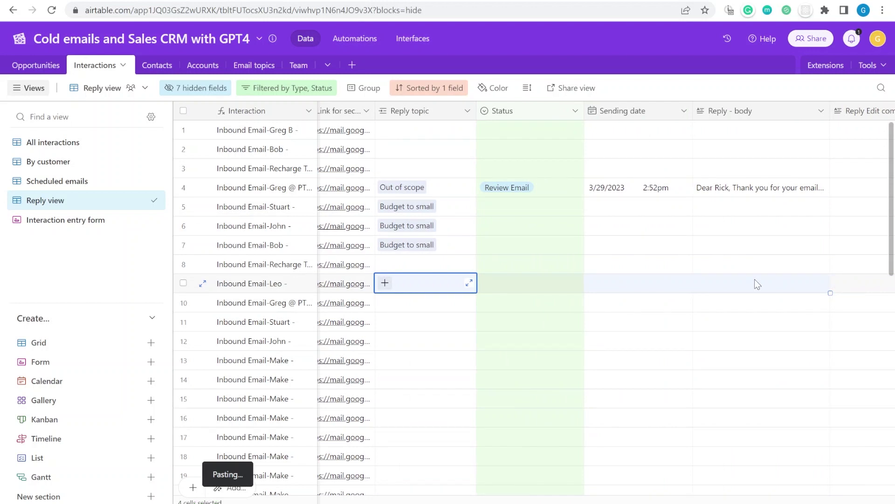
left_click(293, 264)
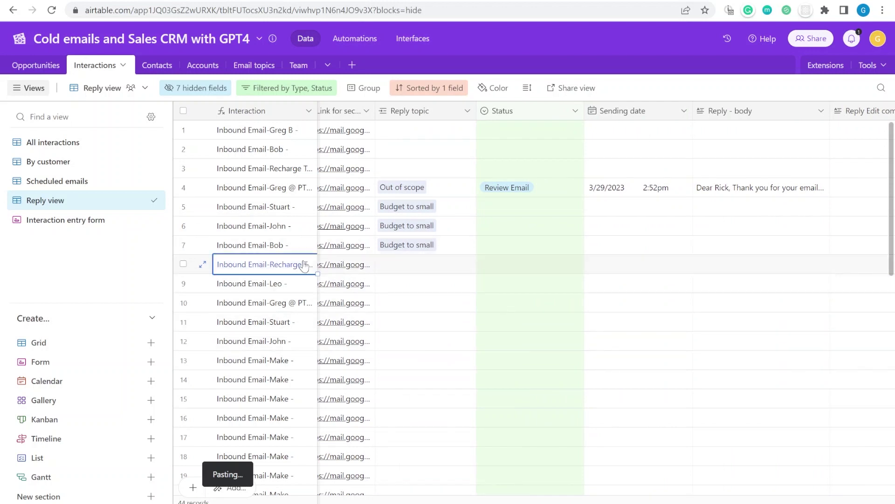
scroll(425, 263, "left", 10)
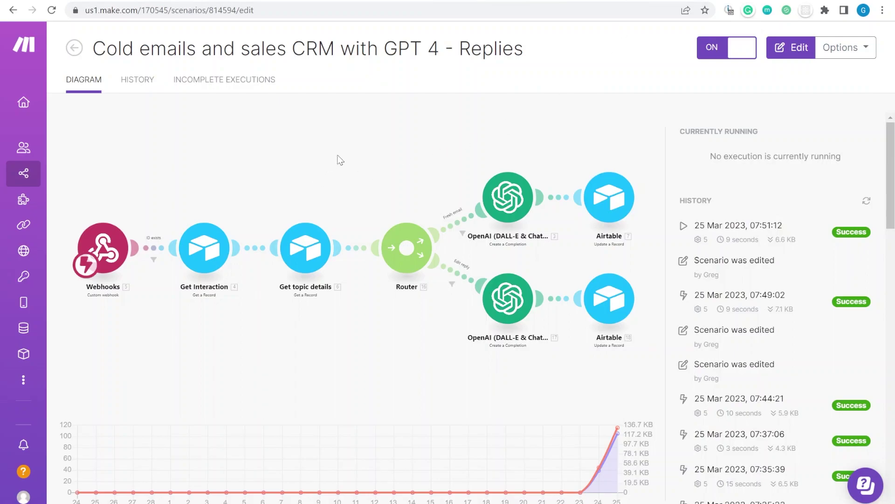
Switch to Make, open the Replies scenario's editable diagram and return to its overview
left_click(339, 160)
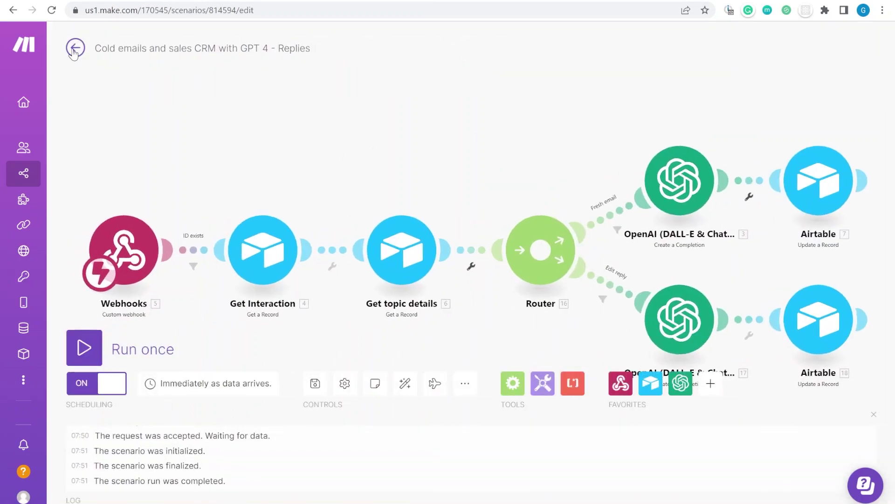
left_click(73, 51)
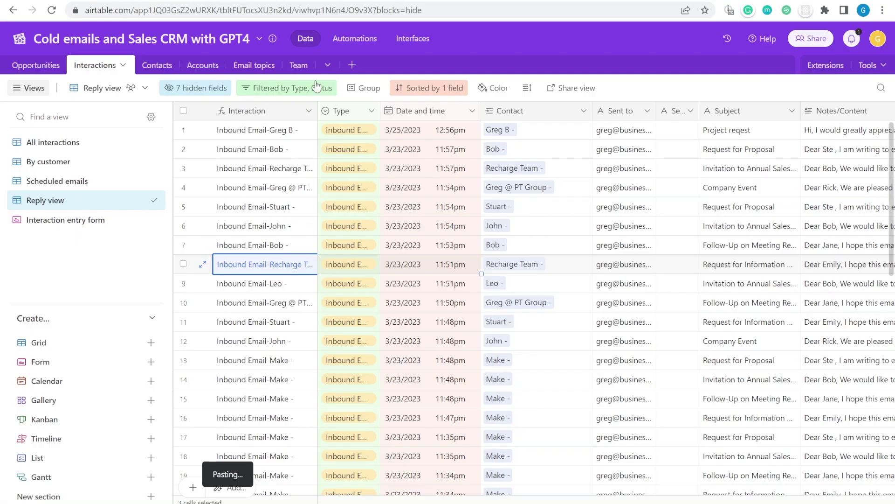
Switch to Airtable and examine the row 9 email's fields from Sent to through Status in the Reply view
left_click(620, 282)
scroll(620, 282, "right", 5)
scroll(467, 279, "right", 5)
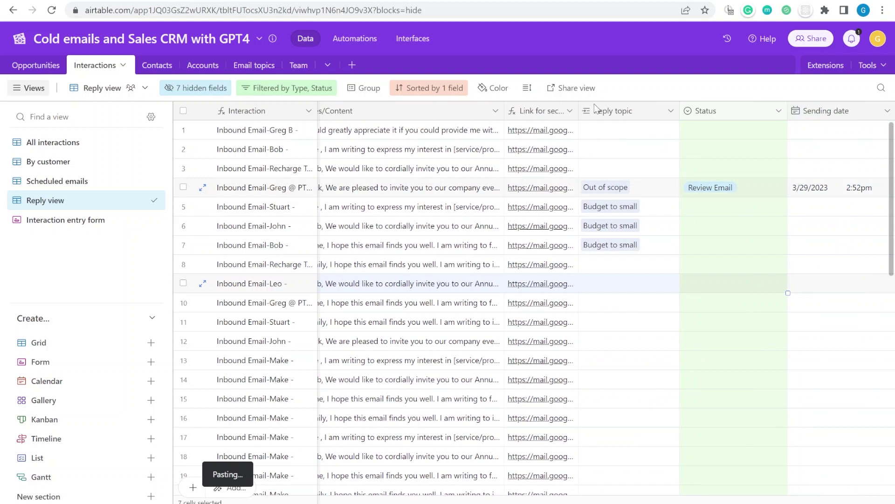